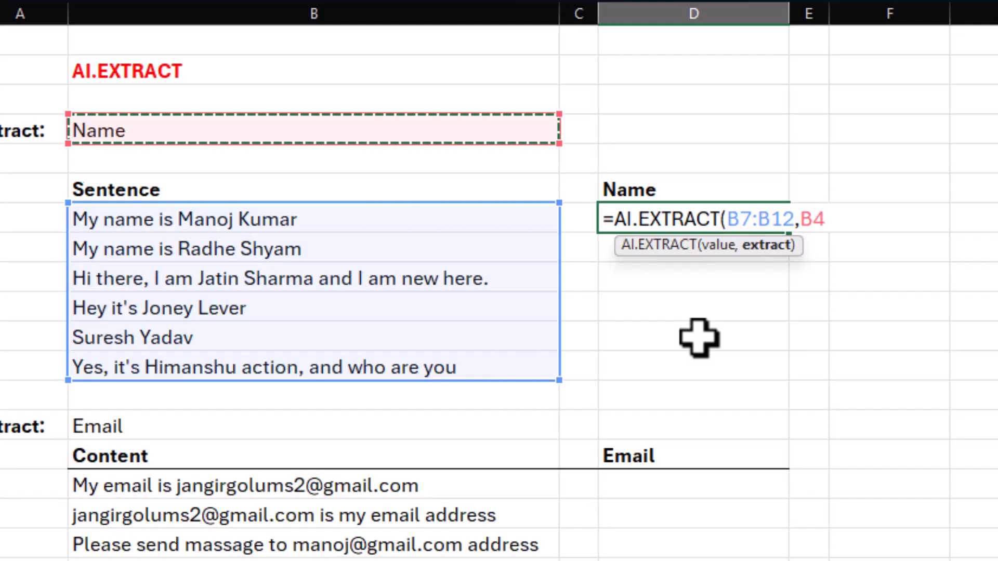
Complete the formula =AI.EXTRACT(B7:B12,B4) in the Name column to extract names from the sentences.
key(Return)
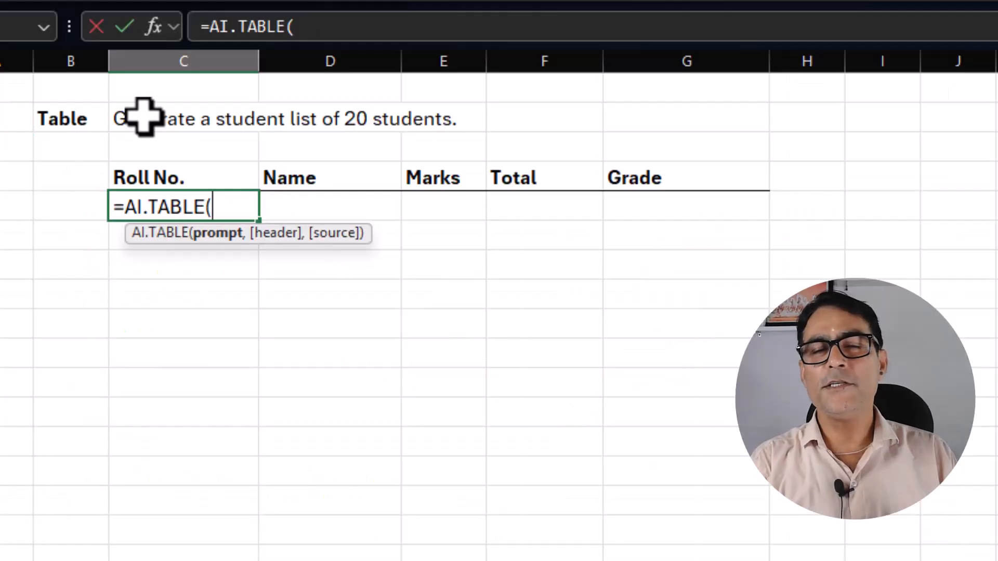
Complete the AI.TABLE formula under the Roll No. header with prompt C18 and headers C20:G20.
click(140, 115)
text(,)
drag(141, 177, 626, 179)
text())
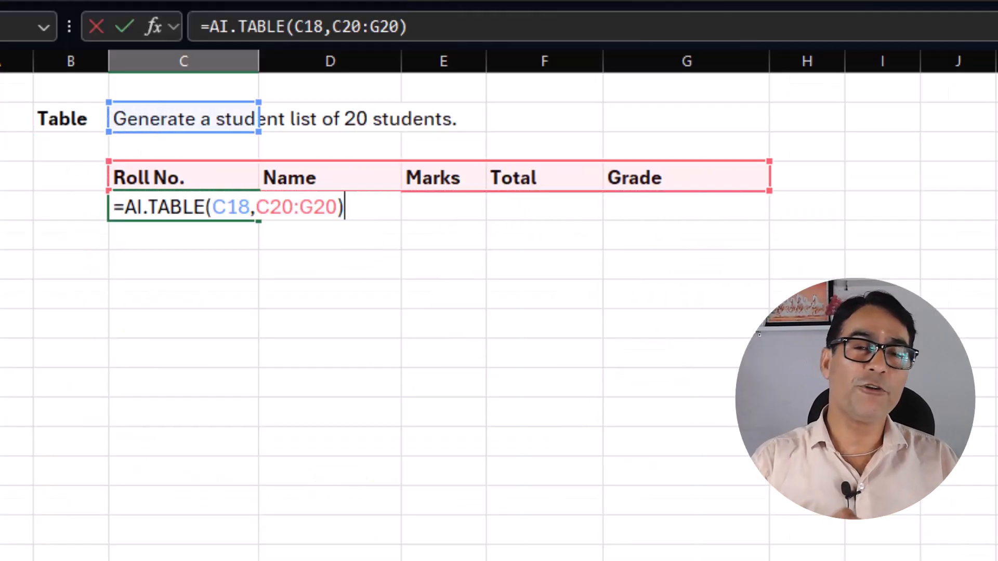
key(Return)
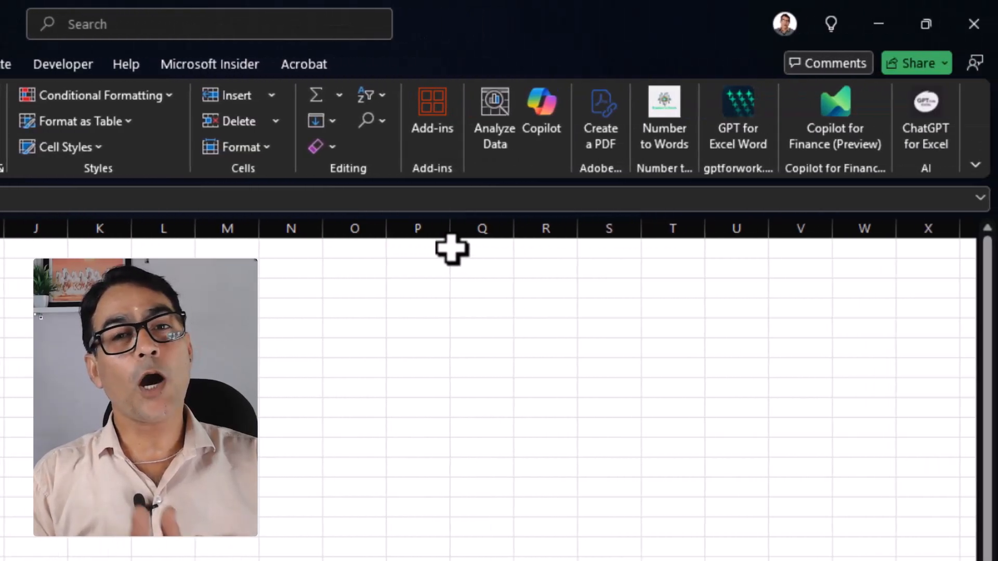
Search the available add-ins for "chatgpt" and close the add-in list.
click(438, 114)
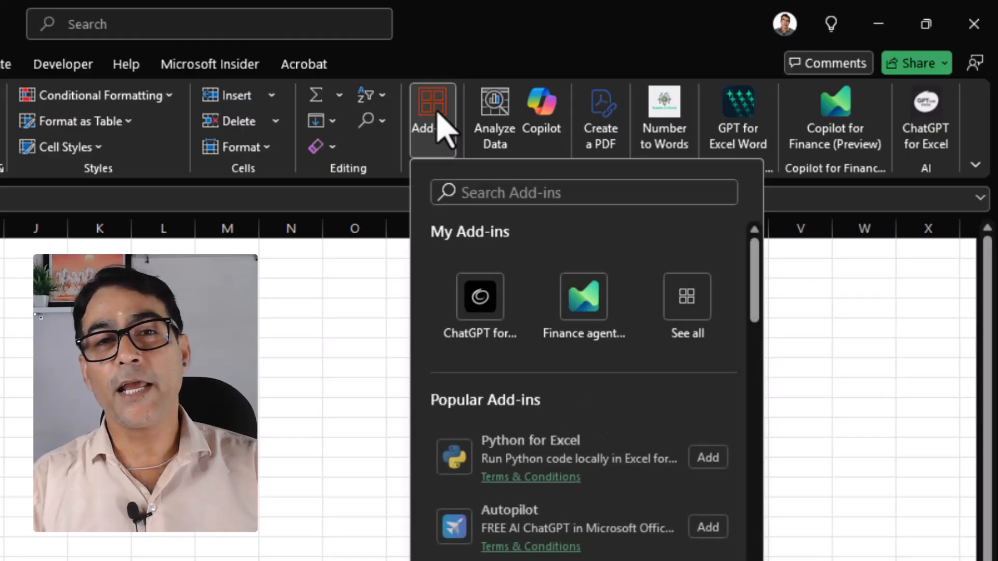
click(522, 192)
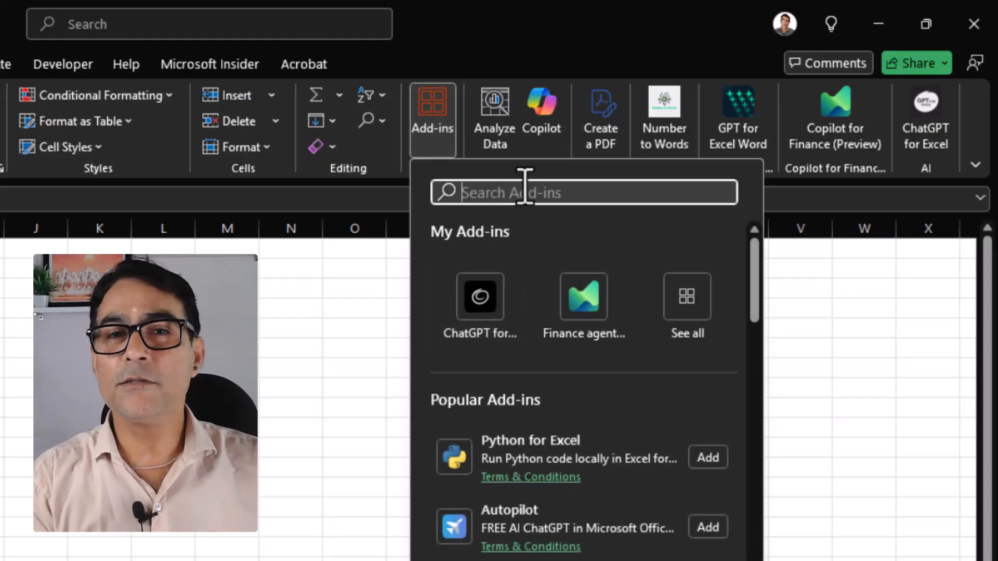
text(chatgpt)
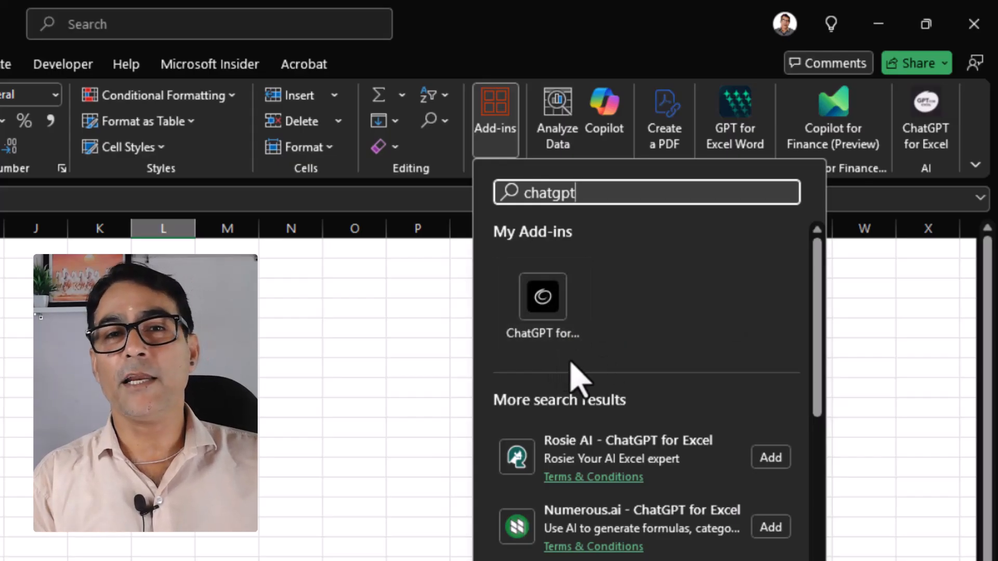
click(888, 283)
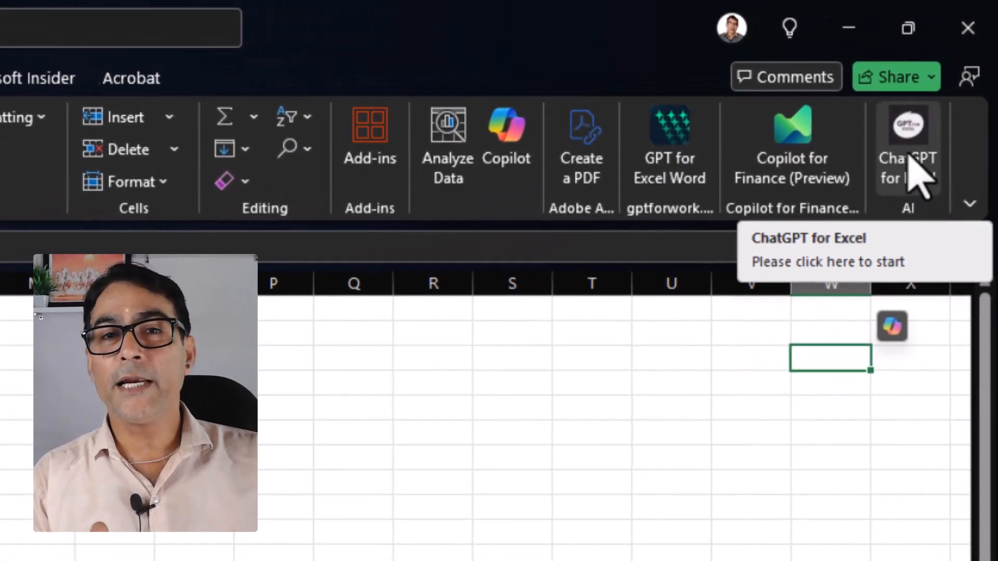
Launch the ChatGPT for Excel add-in and look through its settings, AI function status and tips.
click(905, 179)
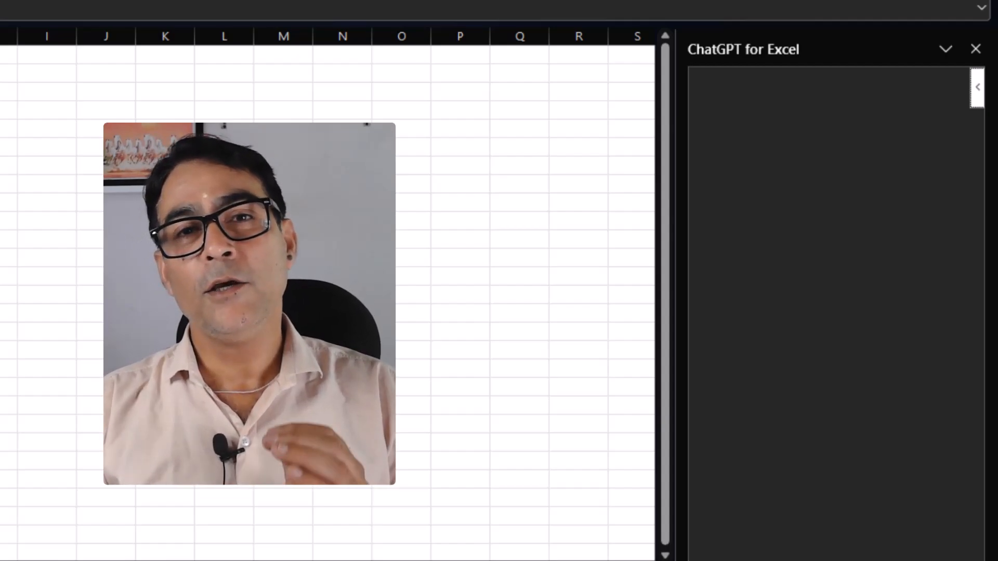
scroll(657, 370, up, 4)
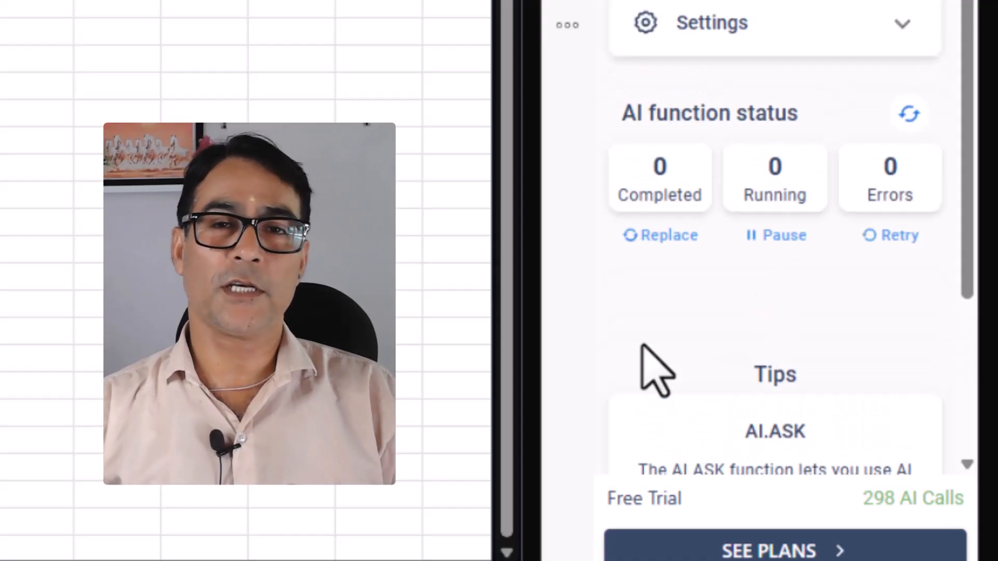
scroll(654, 369, down, 4)
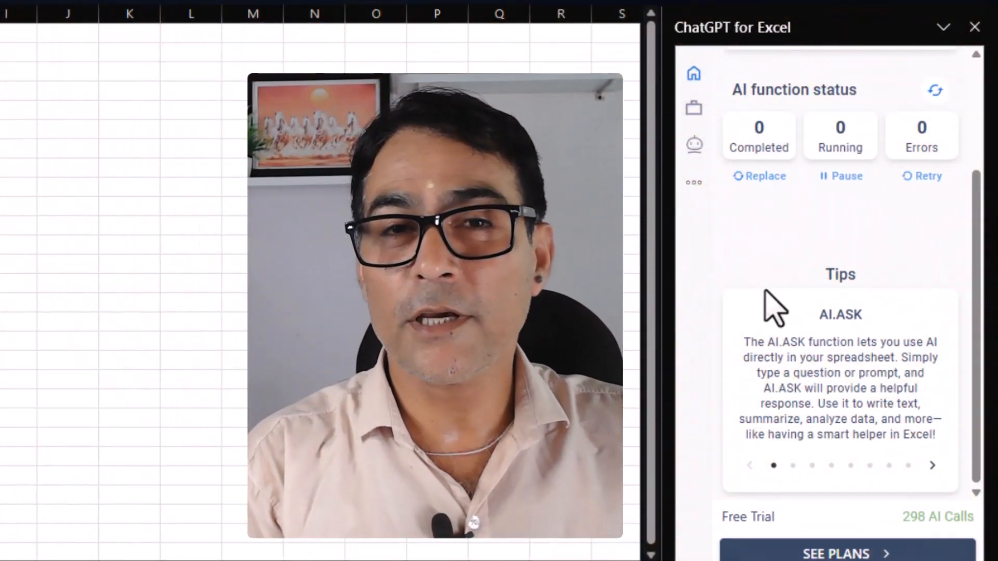
scroll(775, 309, up, 2)
scroll(765, 291, up, 1)
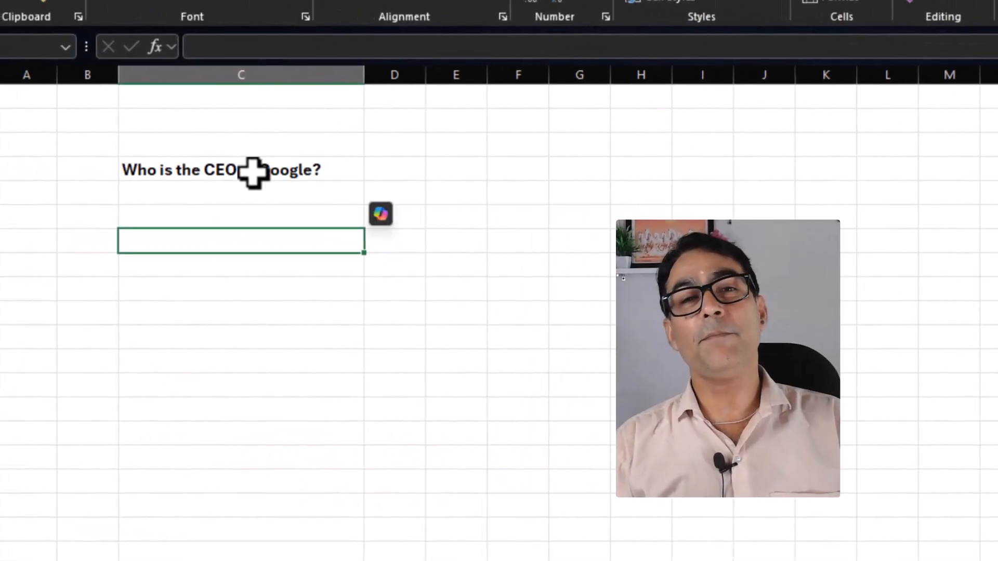
Enter an AI.ASK formula in column C below the Google CEO question, using C4 as the prompt.
click(150, 171)
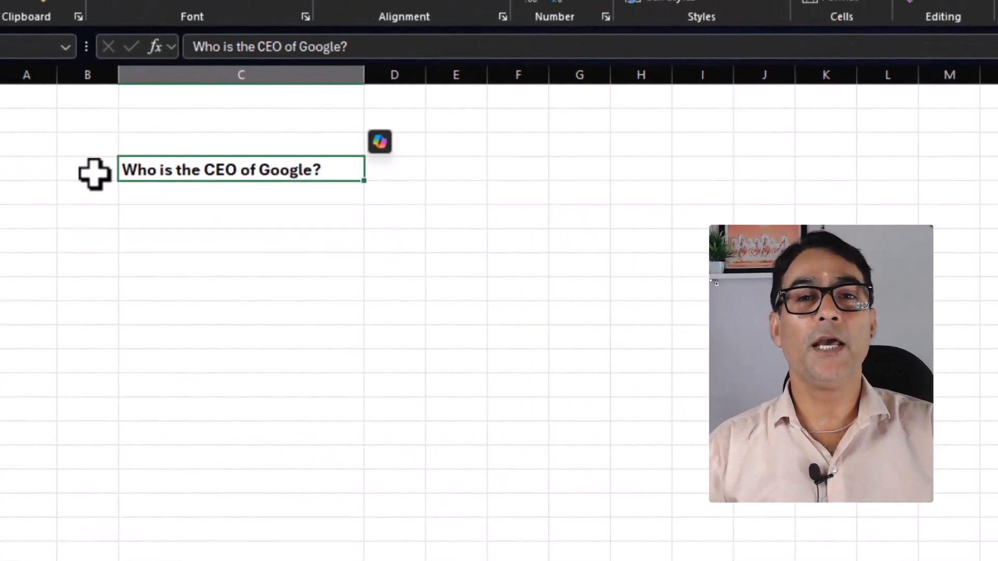
click(185, 241)
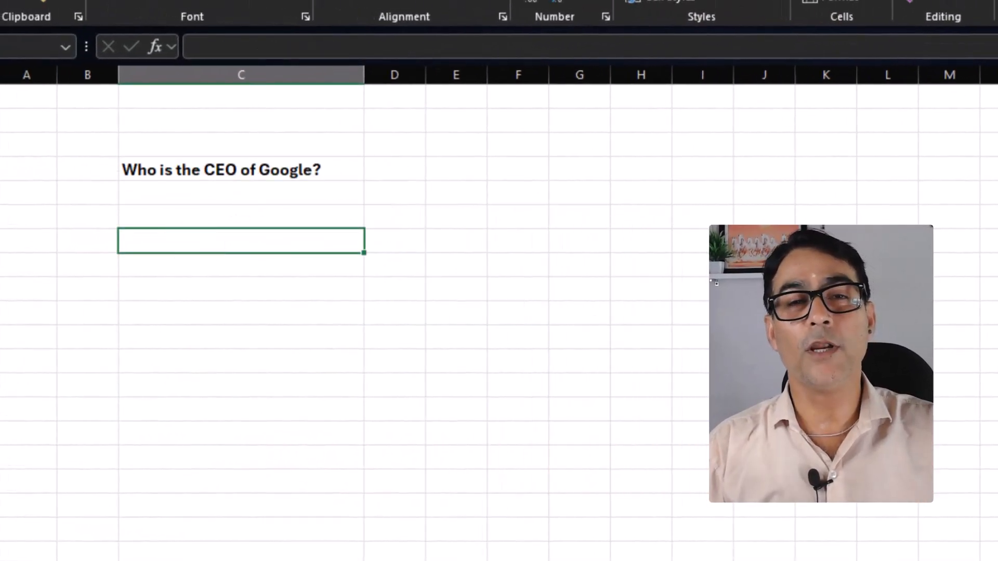
text(=)
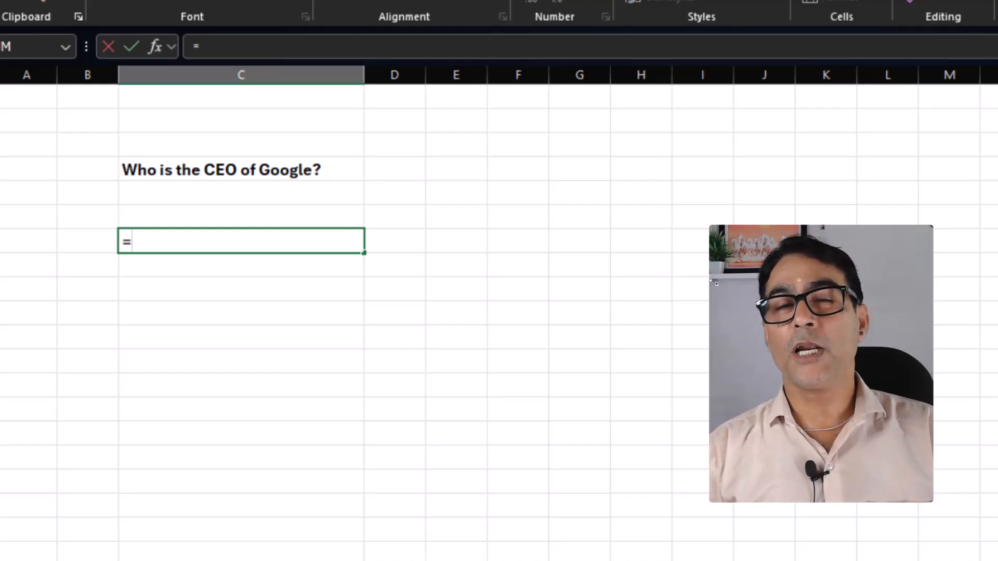
text(ai.)
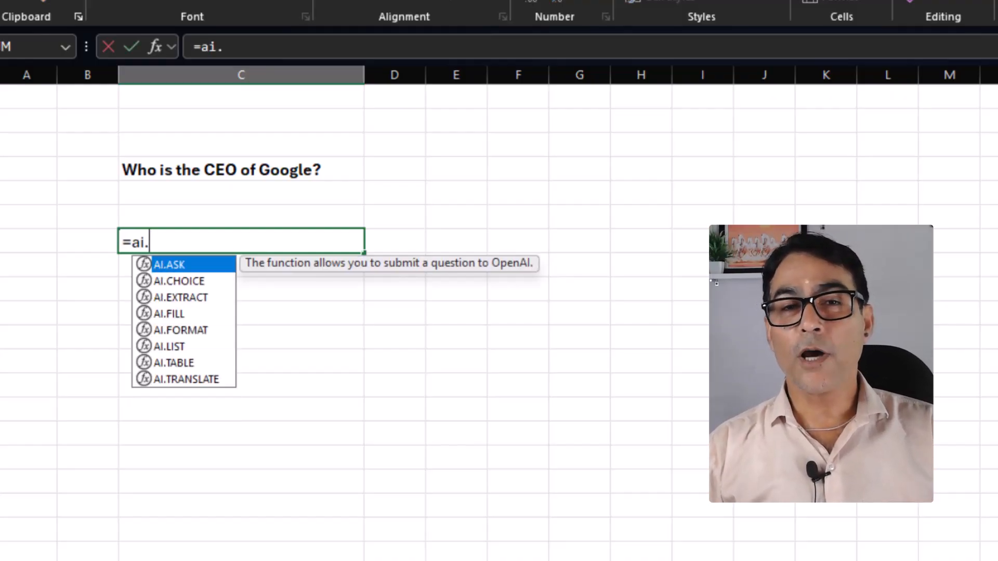
key(Tab)
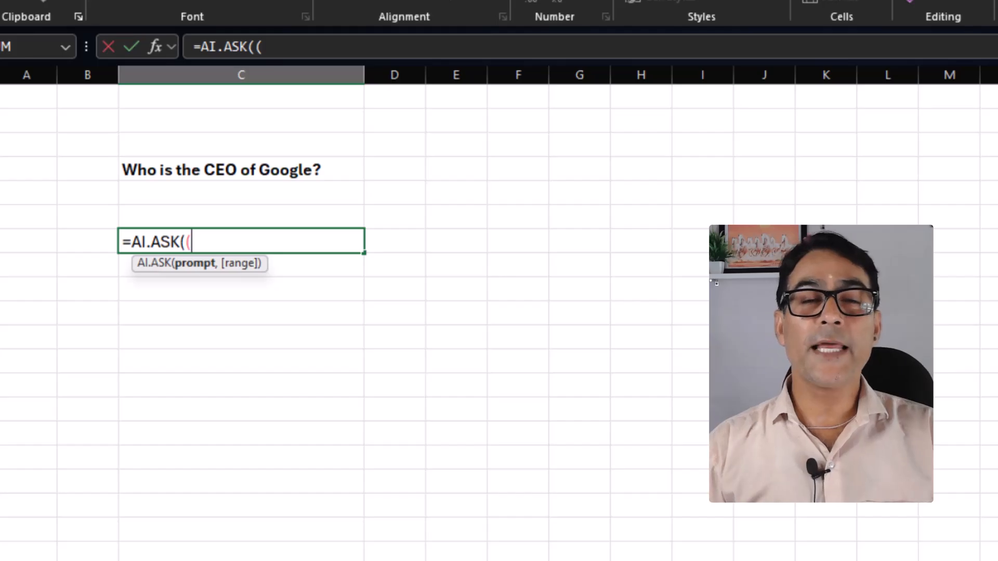
key(BackSpace)
click(296, 171)
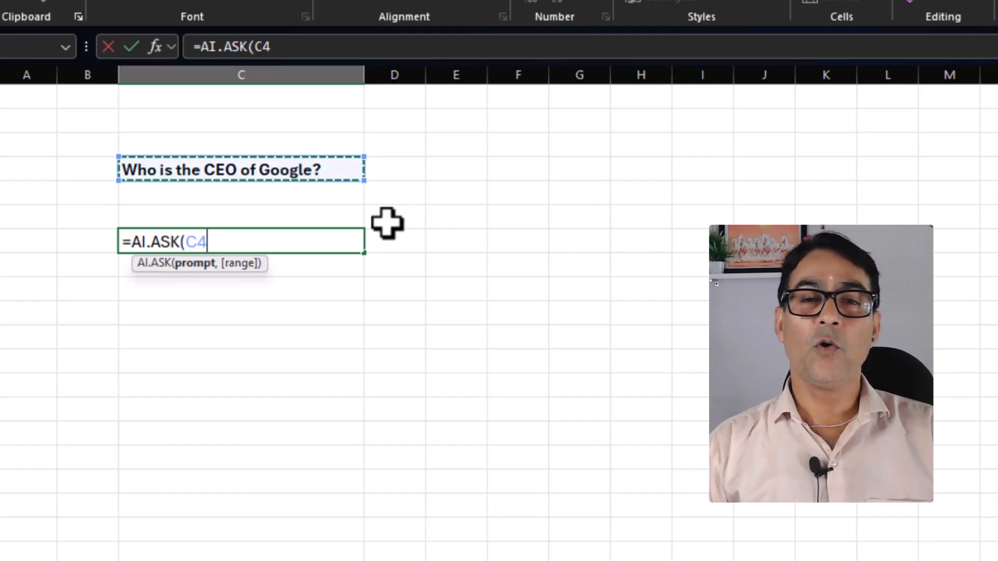
key(Return)
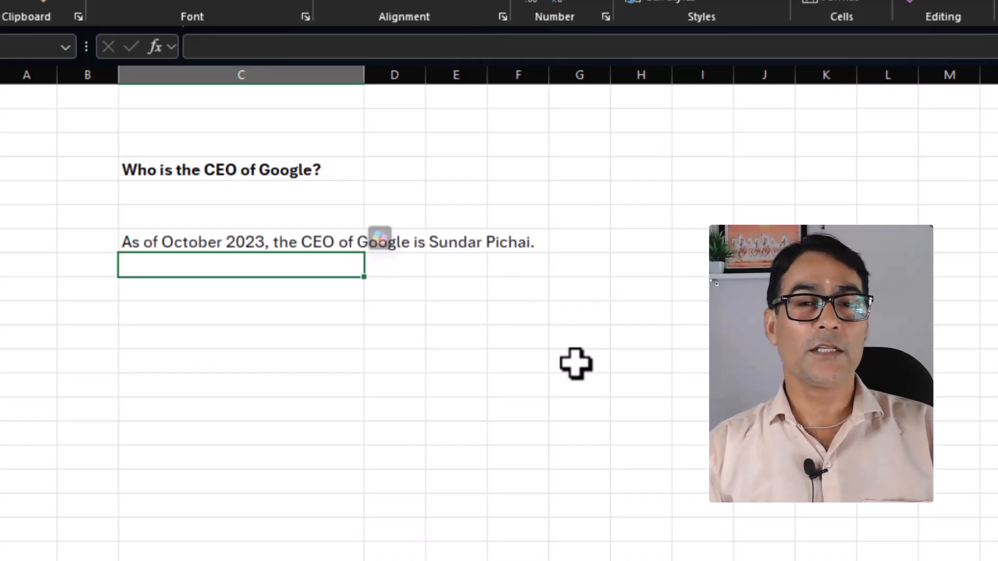
click(146, 332)
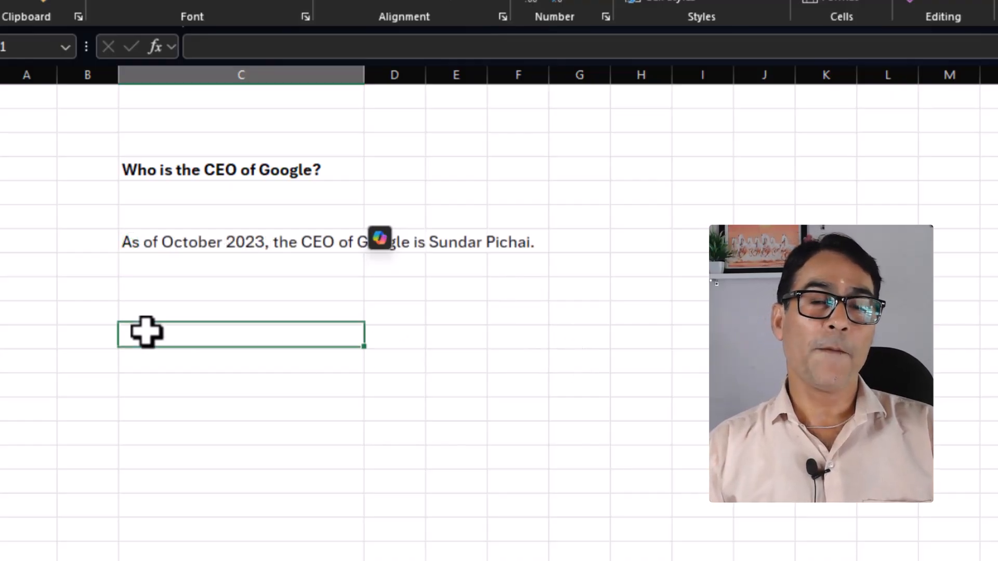
click(585, 363)
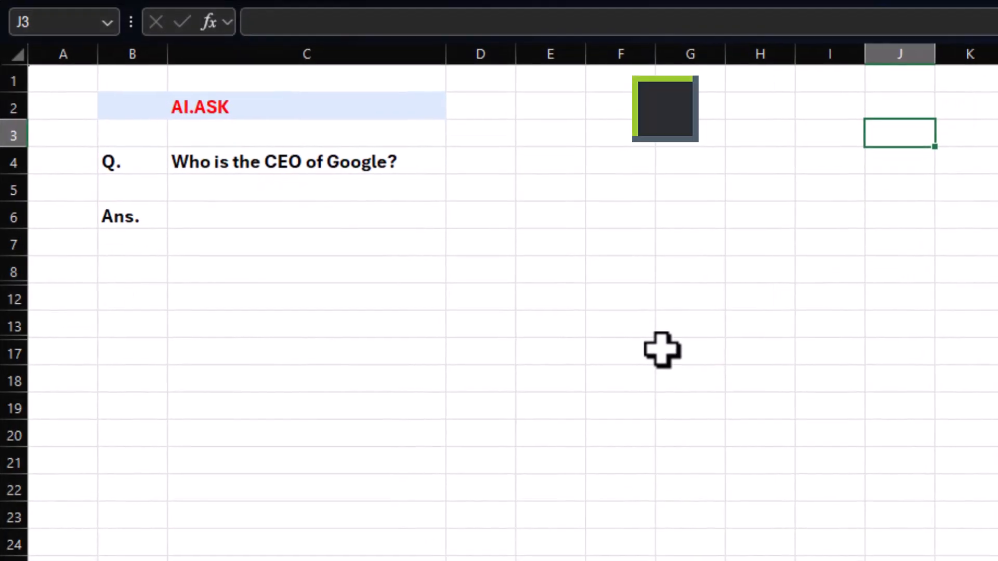
Answer the question about Google's CEO in cell C6 with the formula =AI.ASK(C4).
click(229, 218)
text(=)
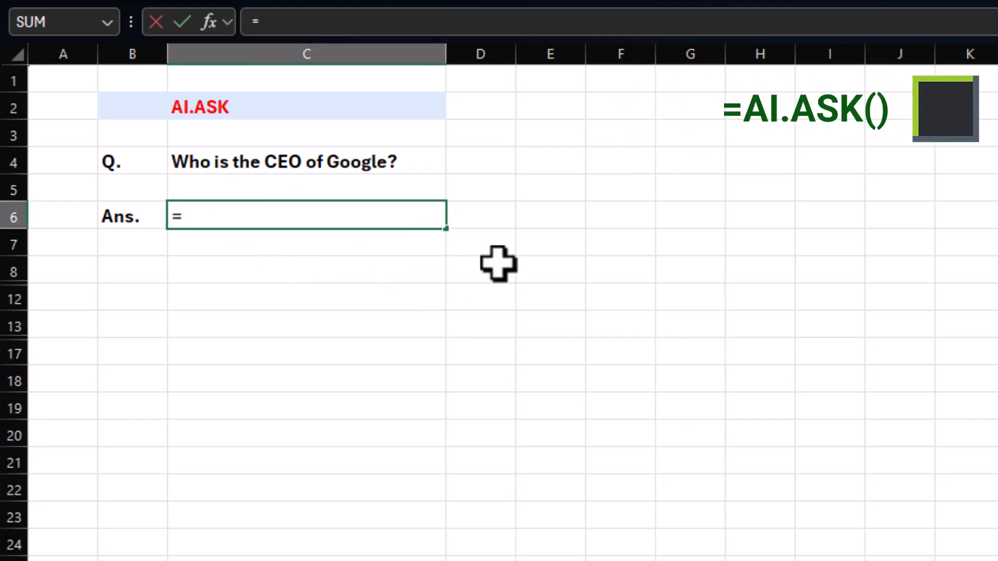
text(ai.)
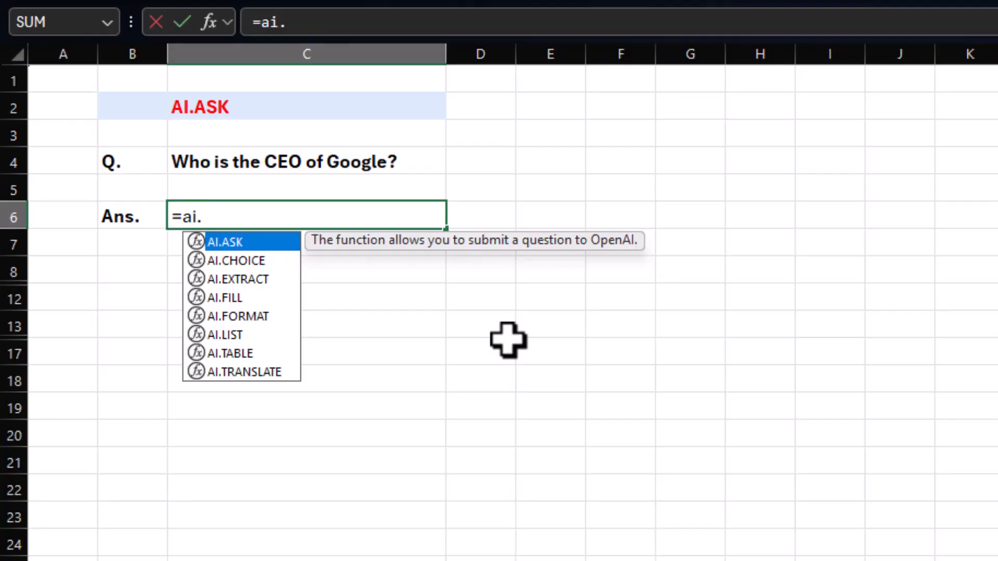
key(Tab)
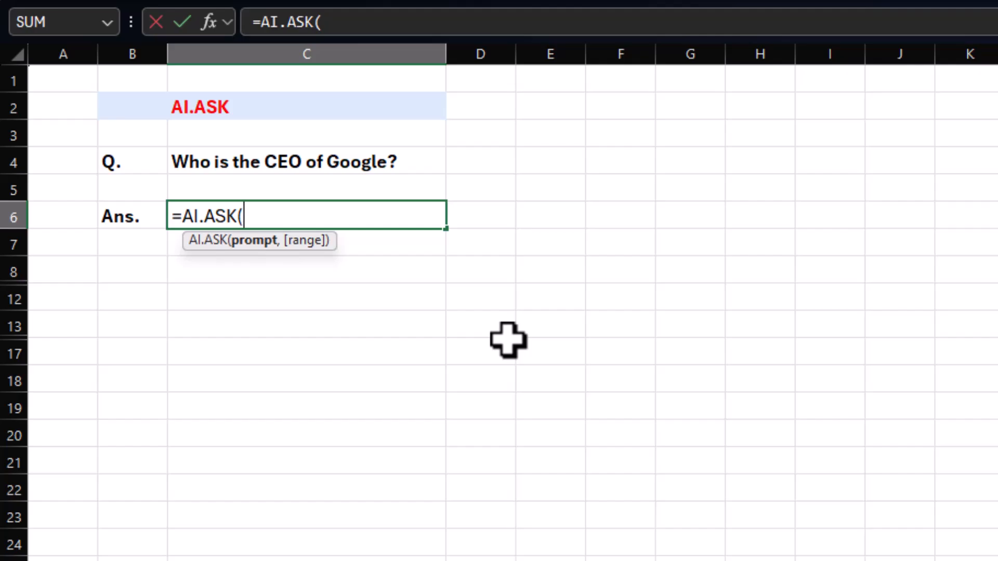
click(222, 160)
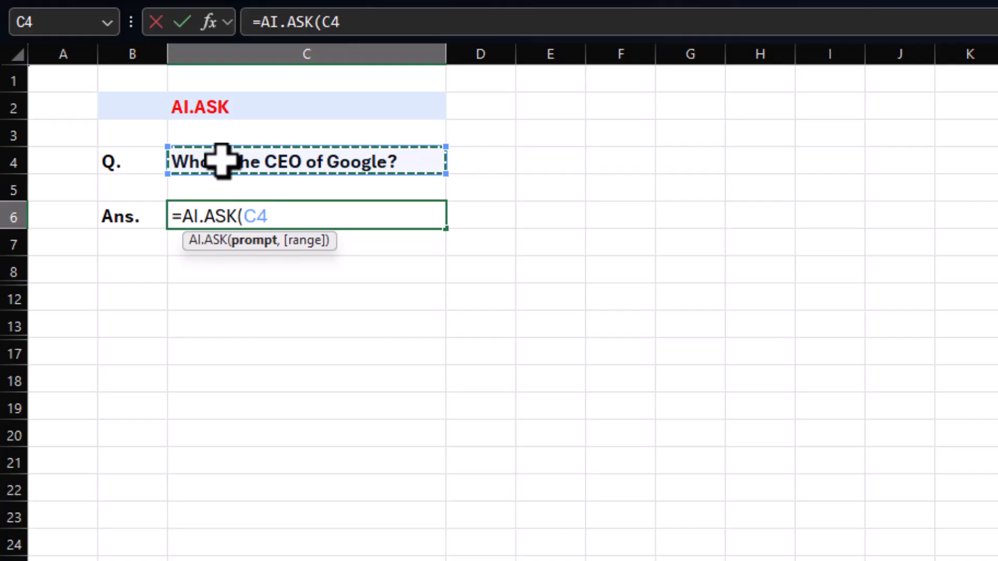
text())
key(Return)
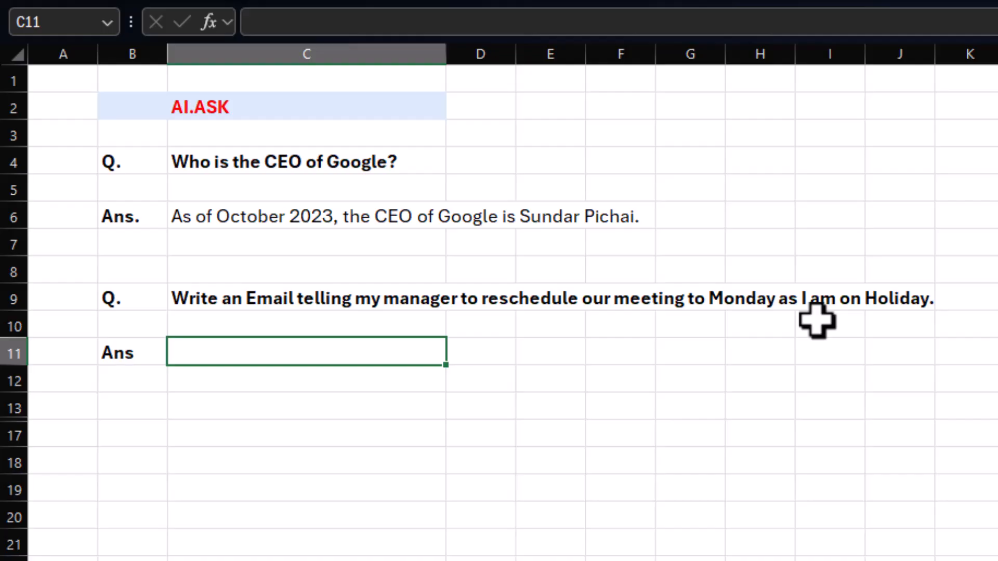
Generate the meeting-reschedule email in cell C11 with an AI.ASK formula that uses C9 as the prompt.
text(=)
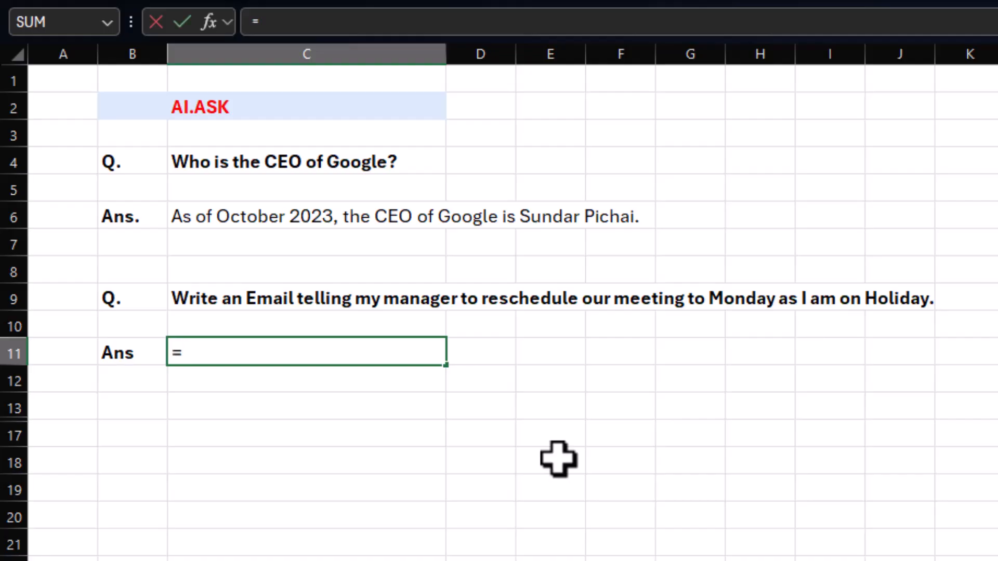
text(ai.)
key(Tab)
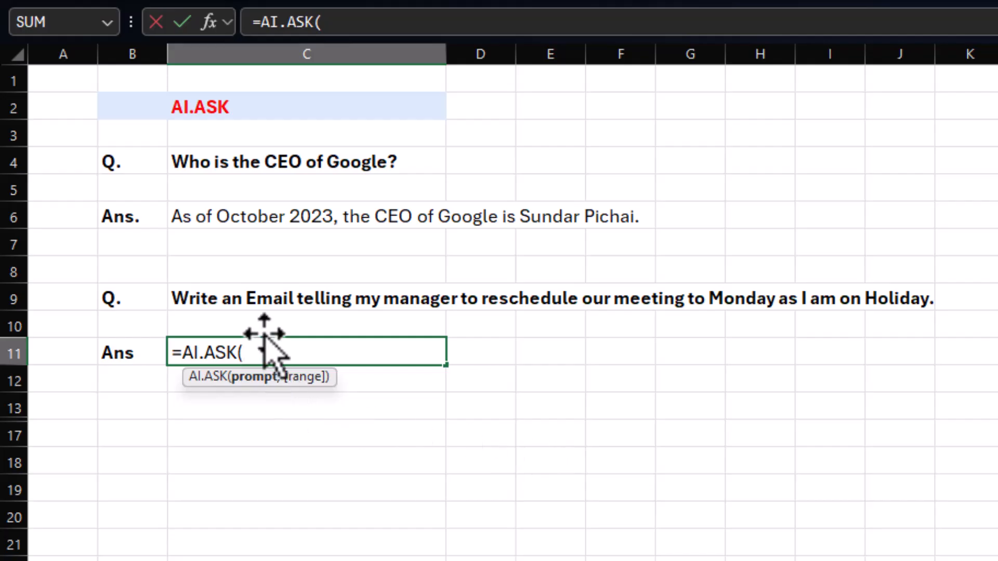
click(292, 298)
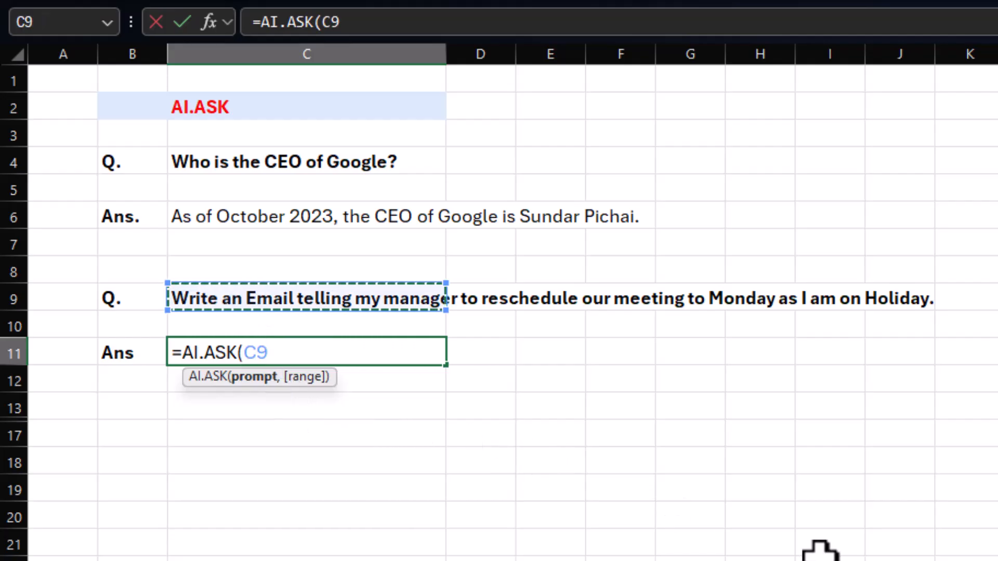
key(Return)
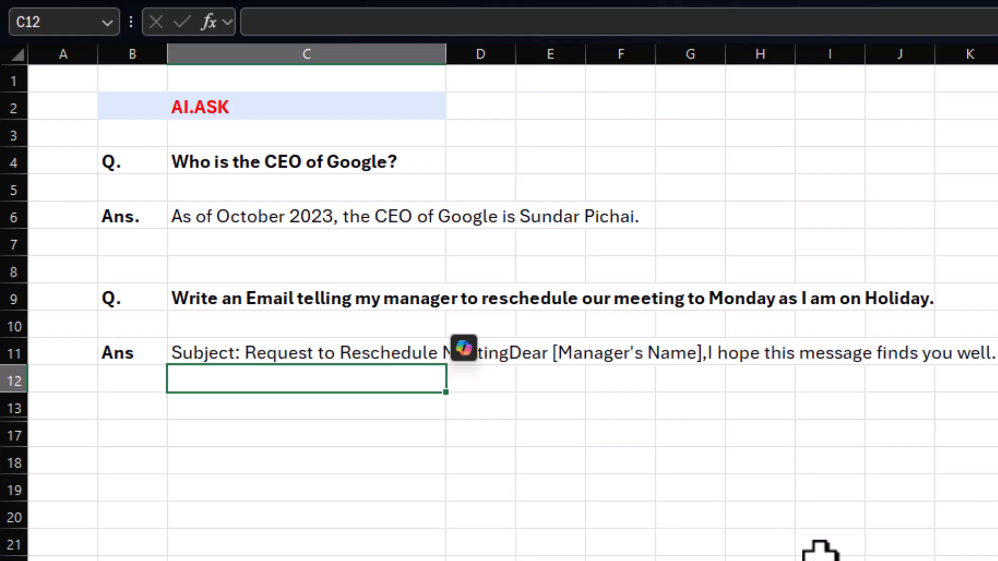
Try to merge and center the range C11:J17 and wrap the generated email text inside it.
click(267, 350)
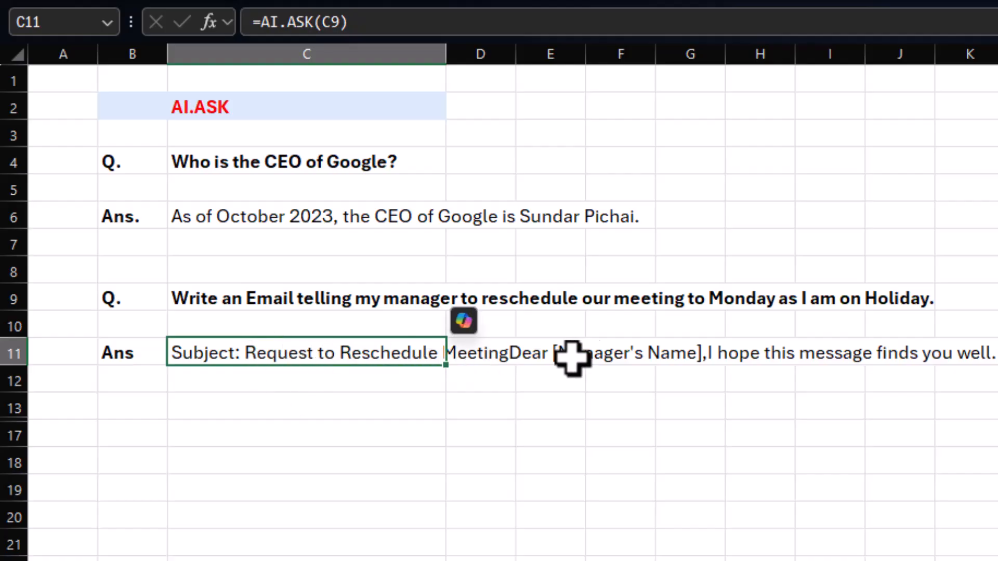
drag(213, 352, 920, 439)
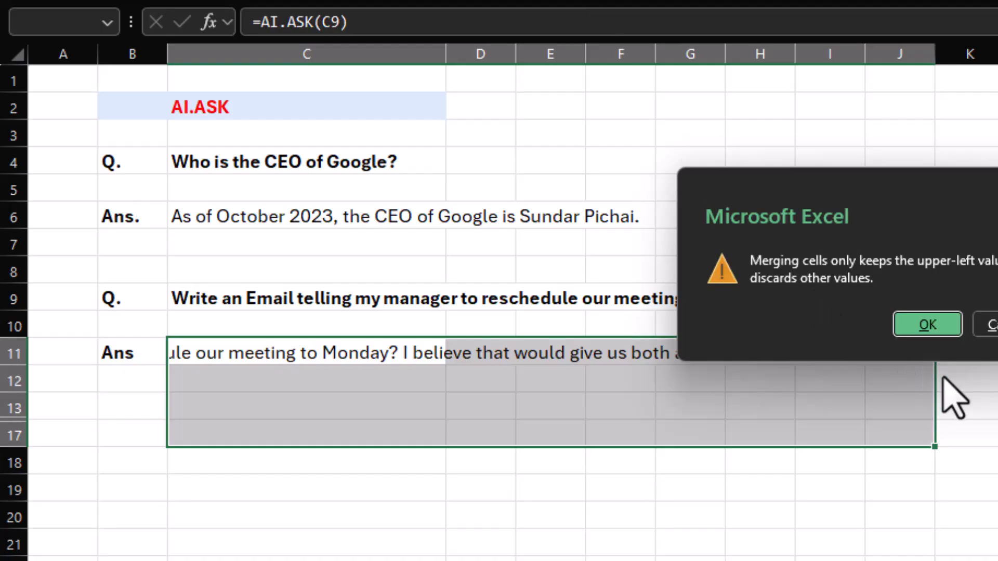
click(930, 326)
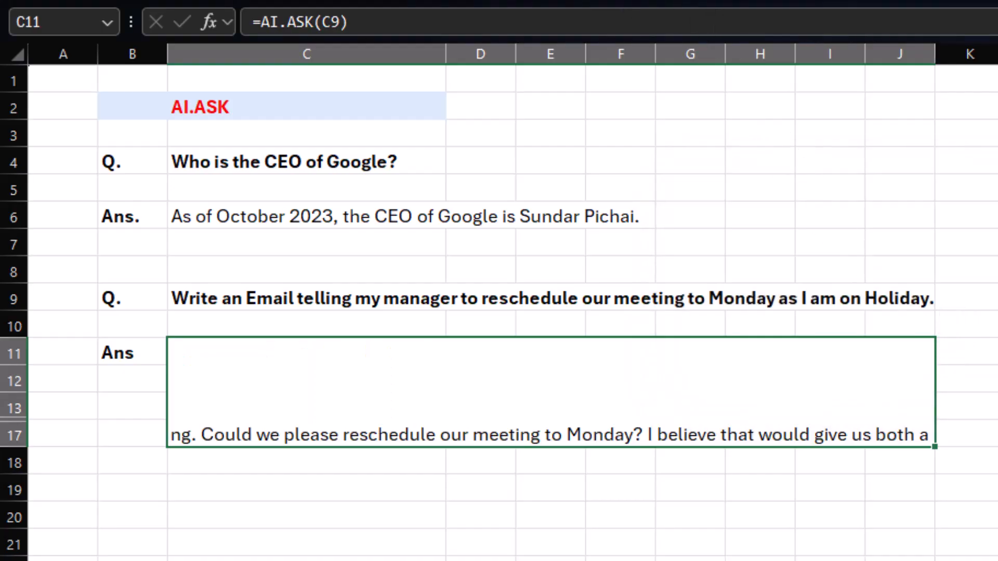
click(563, 0)
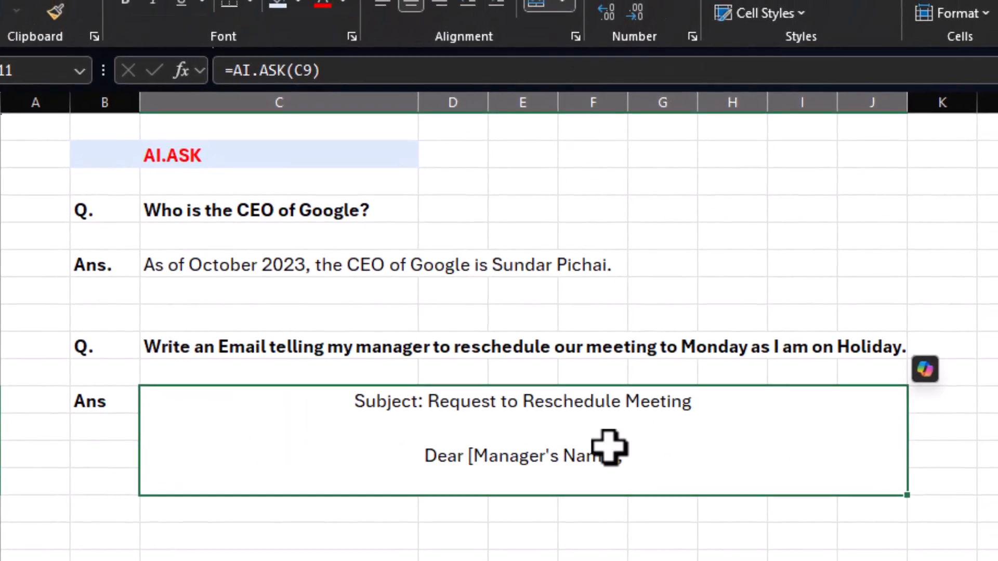
Undo the text wrapping and the cell merge, and select only cell C11.
key(ctrl+z)
key(ctrl+z)
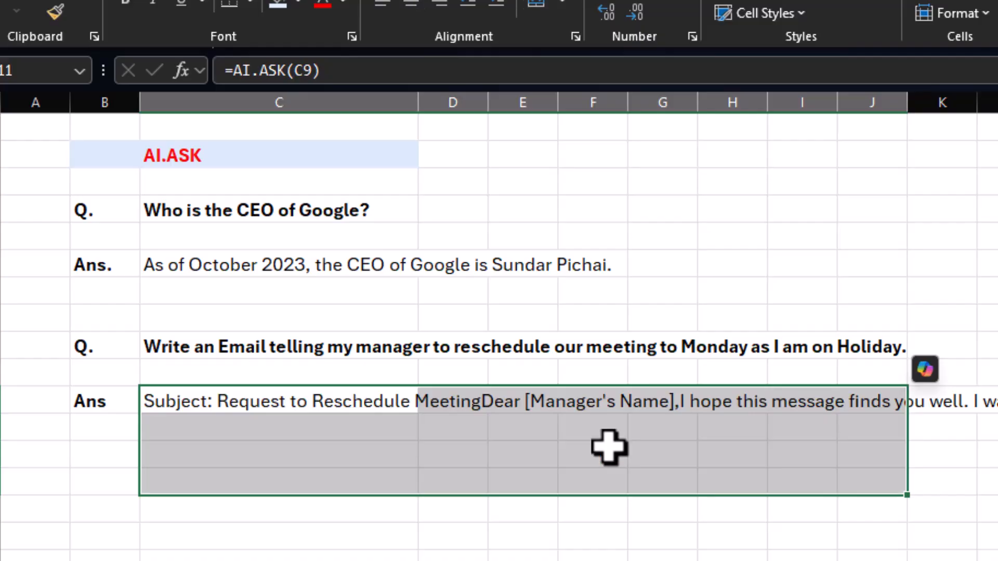
click(330, 400)
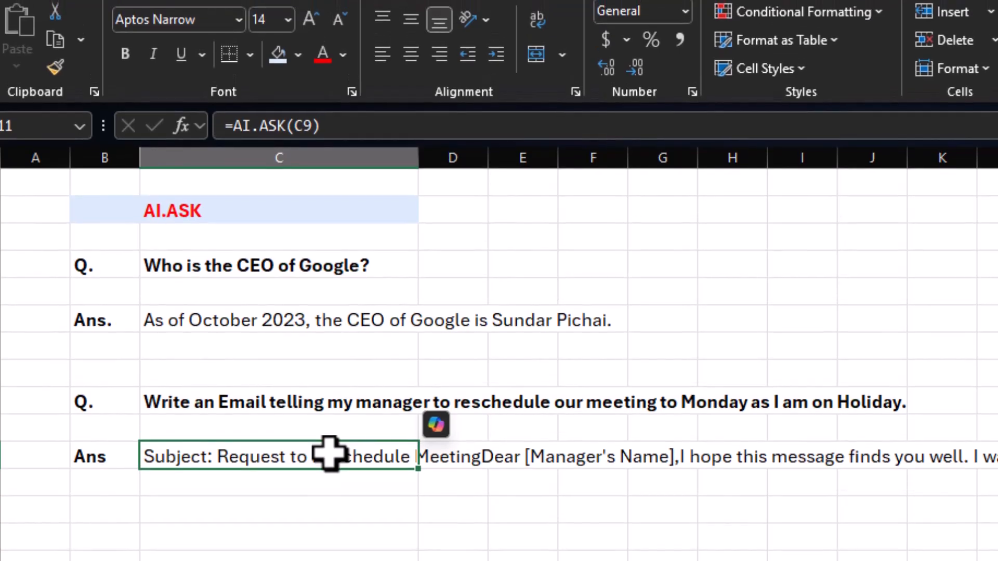
Wrap the generated email text in C11, and merge and center it over a block spanning columns C to J.
click(541, 24)
drag(379, 546, 876, 543)
click(536, 54)
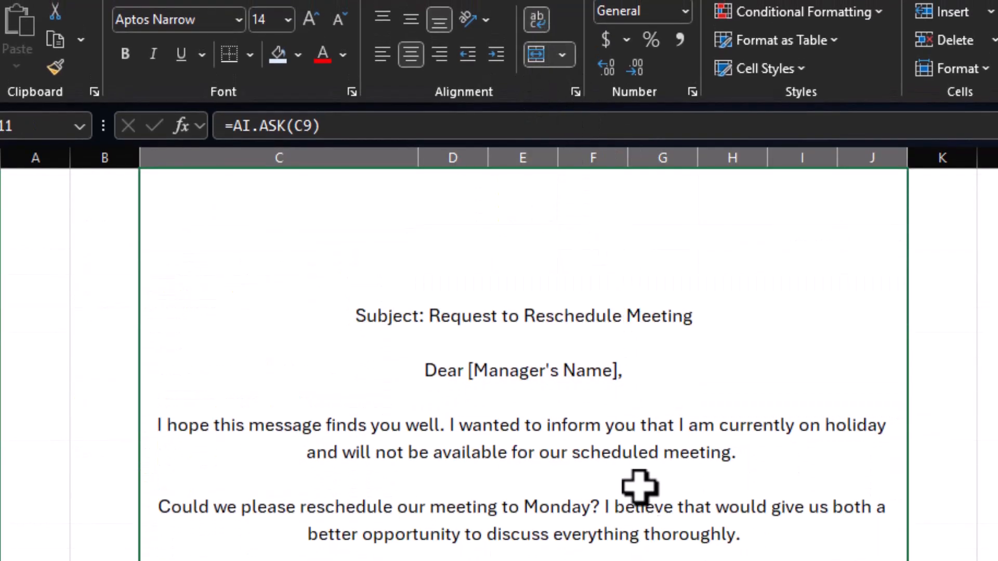
Align the merged email text to the left and to the top of its cell.
scroll(634, 537, up, 3)
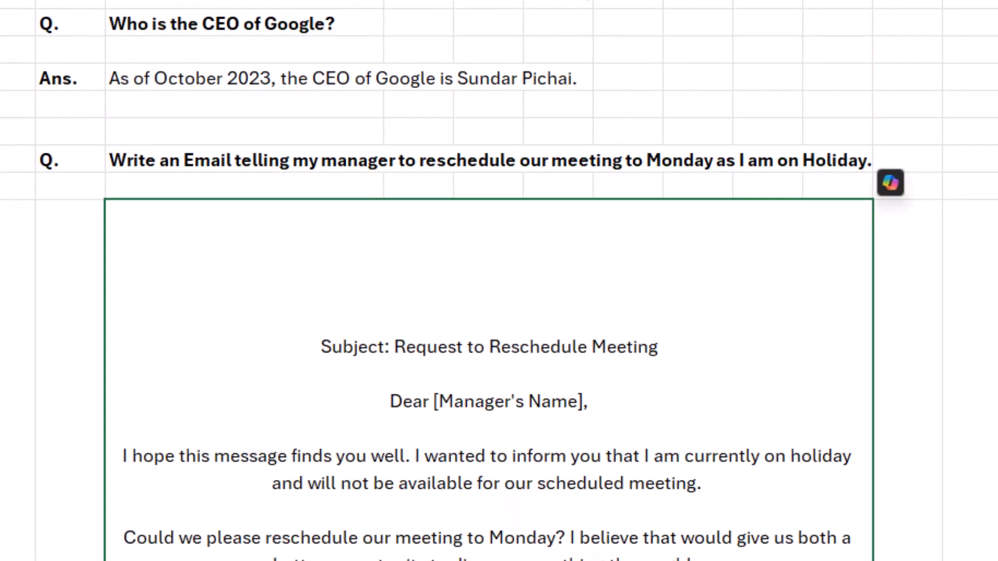
key(alt+h)
key(a)
key(l)
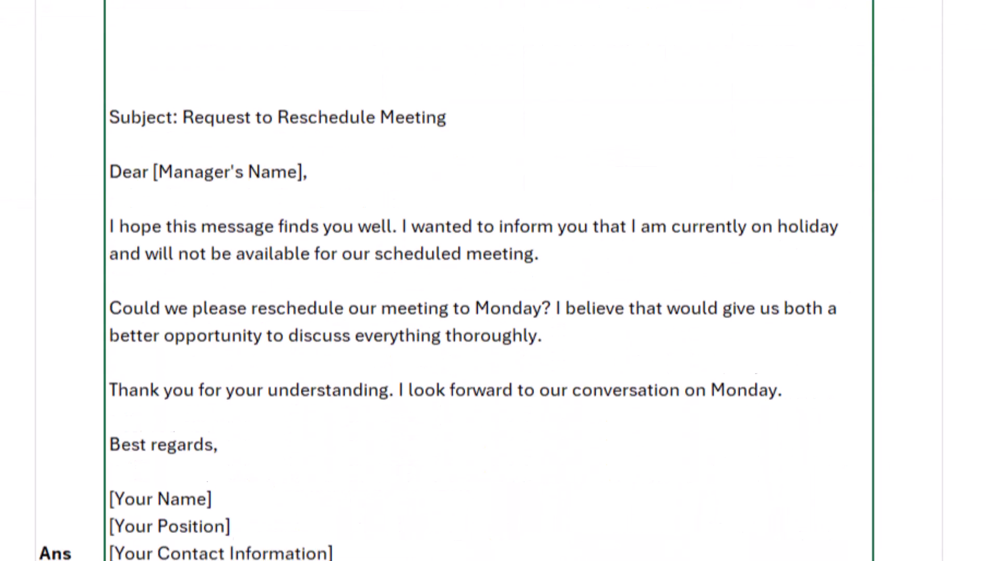
key(alt+h)
key(a)
key(t)
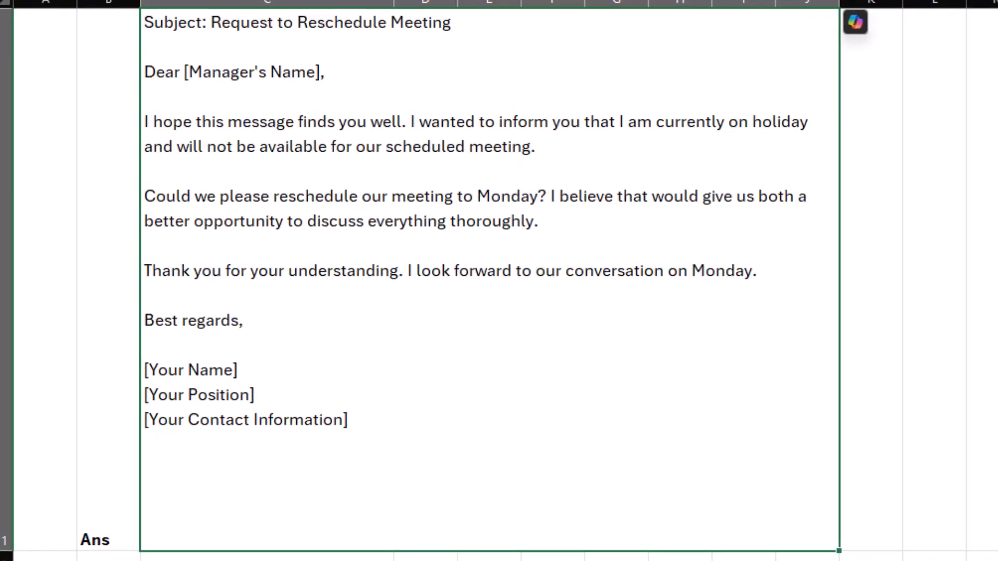
scroll(430, 372, up, 3)
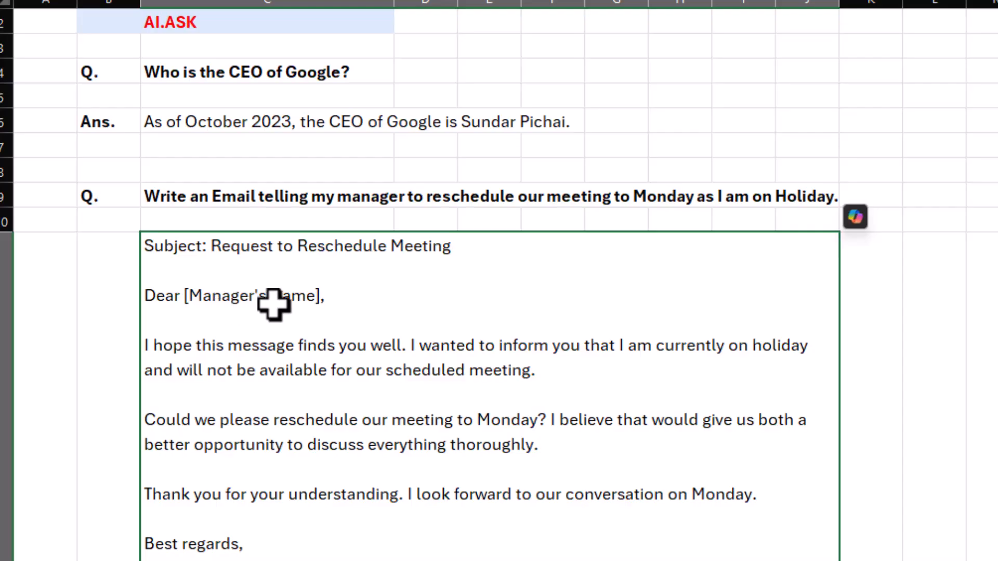
scroll(298, 364, down, 3)
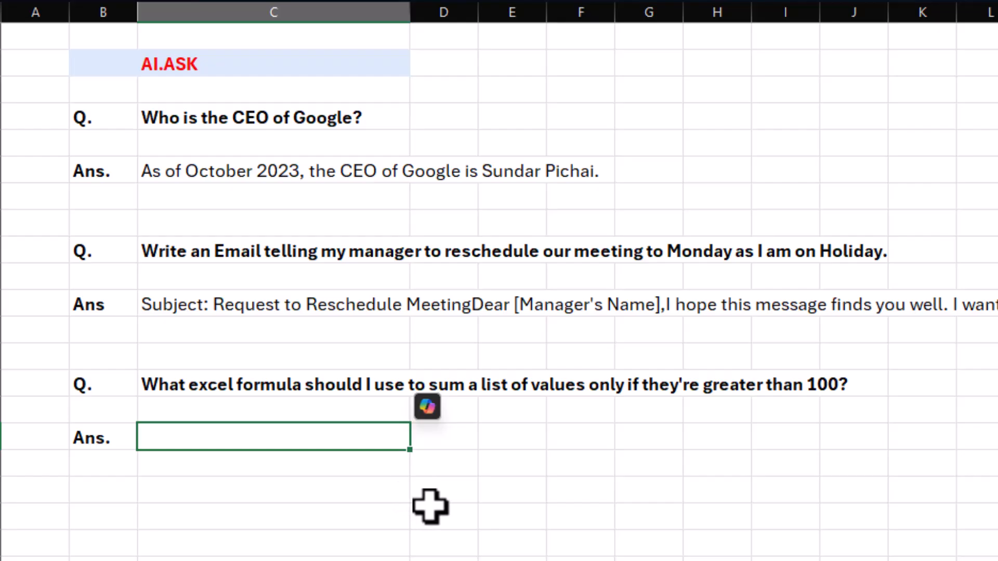
Answer the question about summing values greater than 100 in cell C16 with the formula =AI.ASK(C14).
text(=ai)
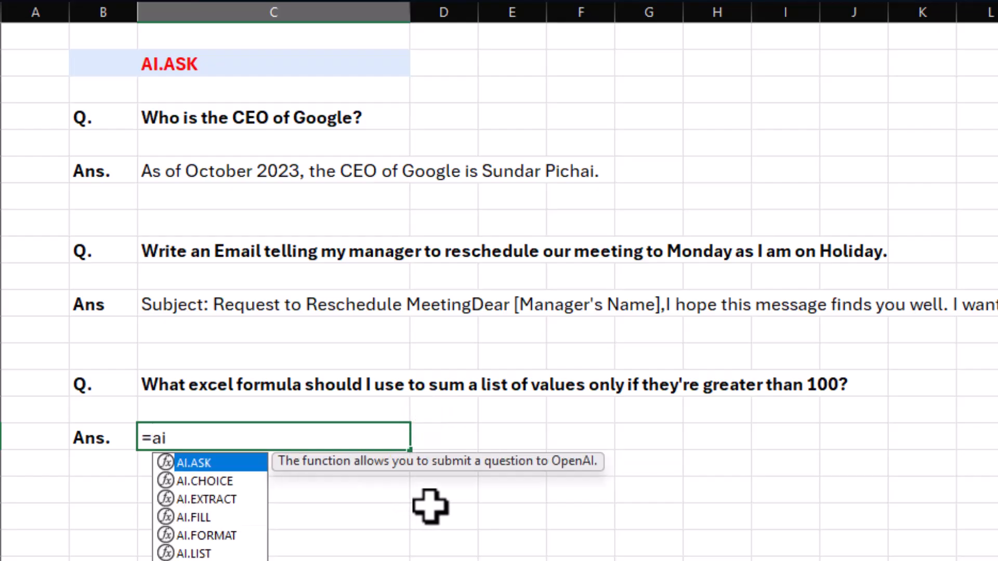
key(Tab)
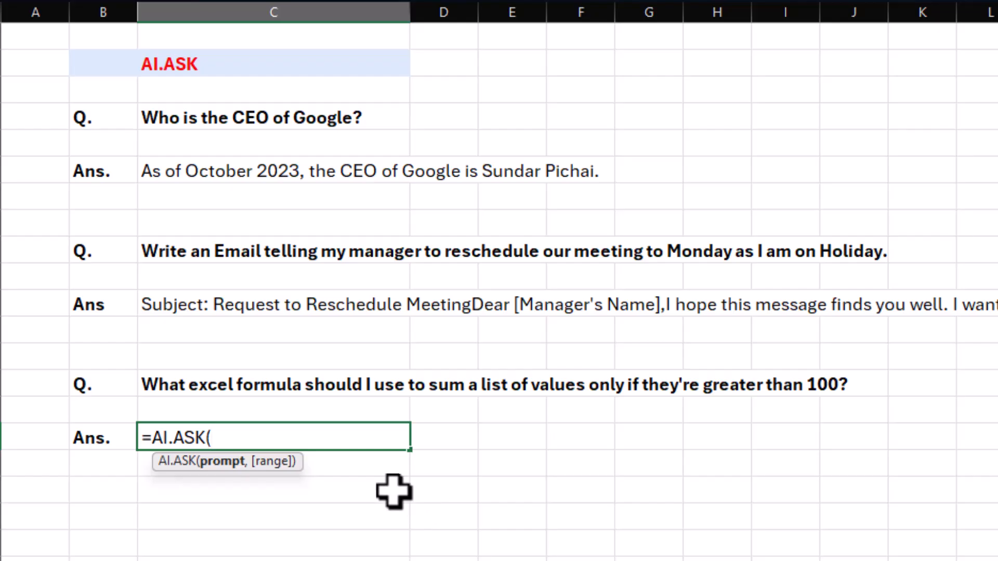
click(234, 384)
text())
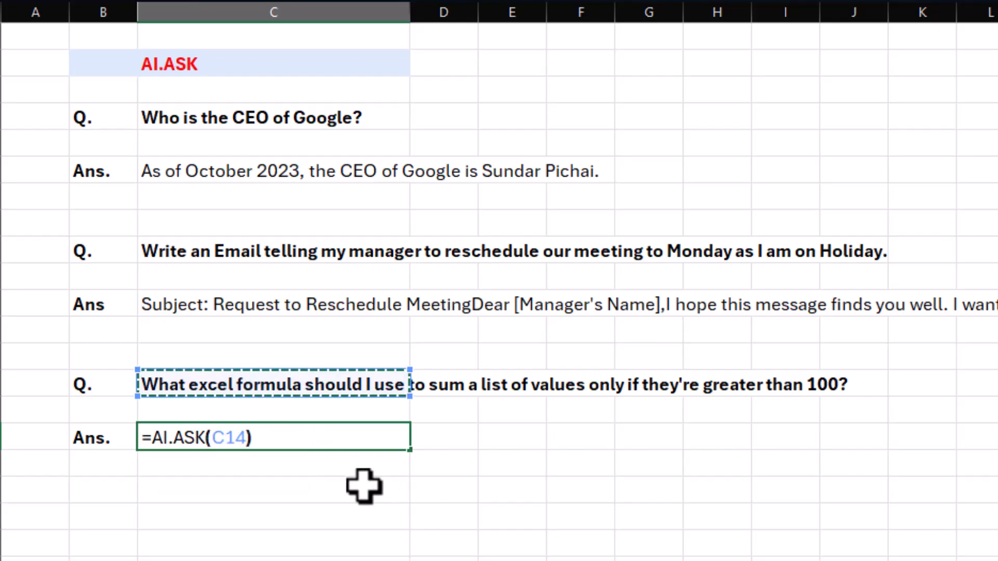
key(Return)
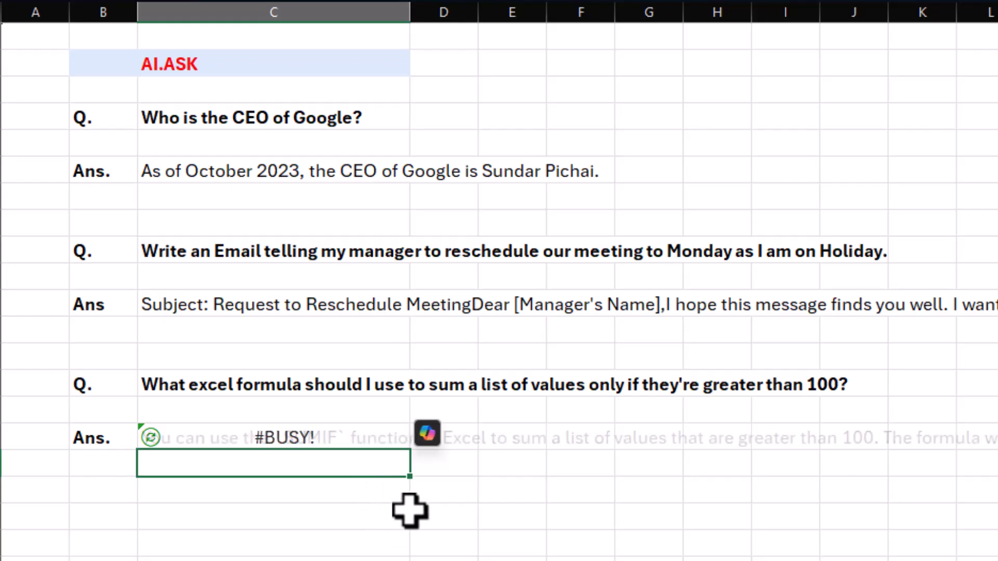
Examine the full generated answer in C16, including the suggested Excel formula and its explanation.
click(314, 441)
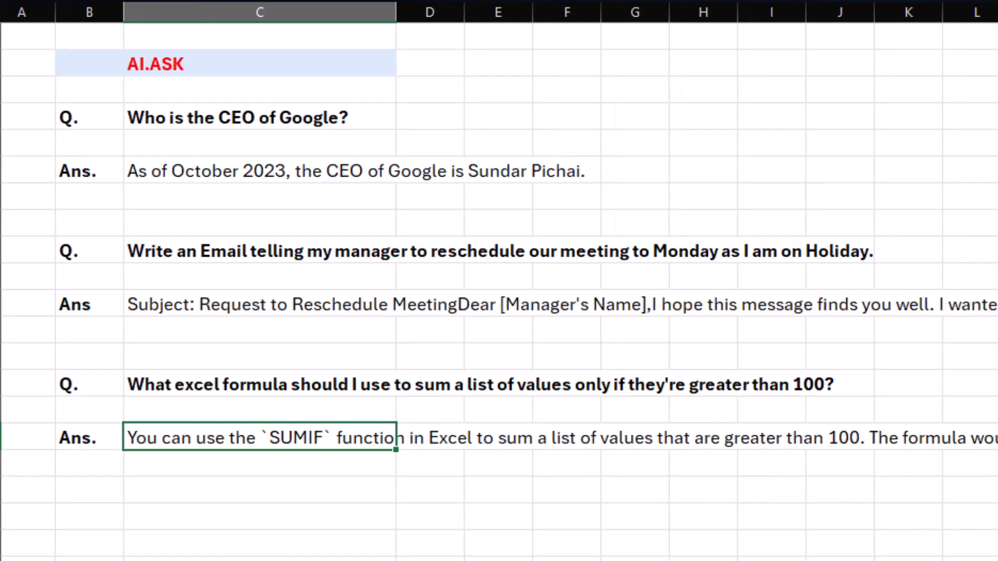
key(Right)
key(Right)
key(Right)
key(Right)
key(Right)
key(Right)
key(Right)
key(Right)
key(Right)
key(Right)
key(Right)
key(Right)
key(Right)
key(Right)
key(Right)
key(Right)
key(Right)
key(Right)
key(Right)
key(Right)
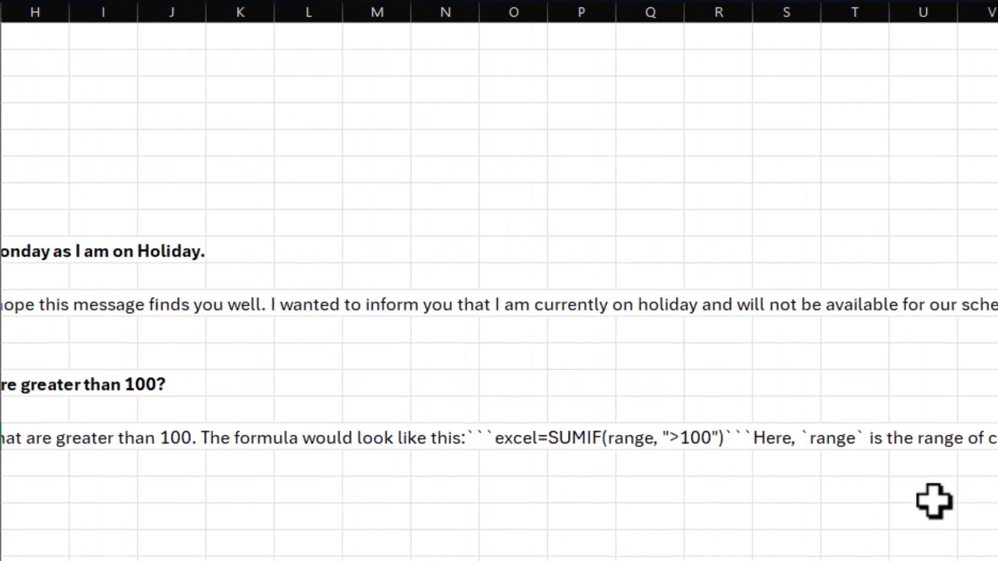
click(576, 442)
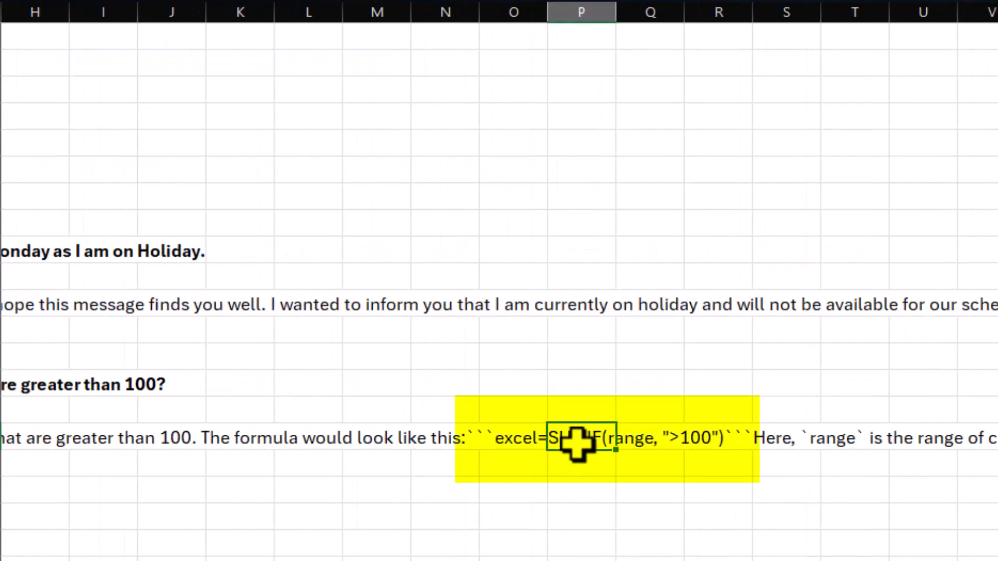
click(633, 442)
click(639, 464)
click(757, 479)
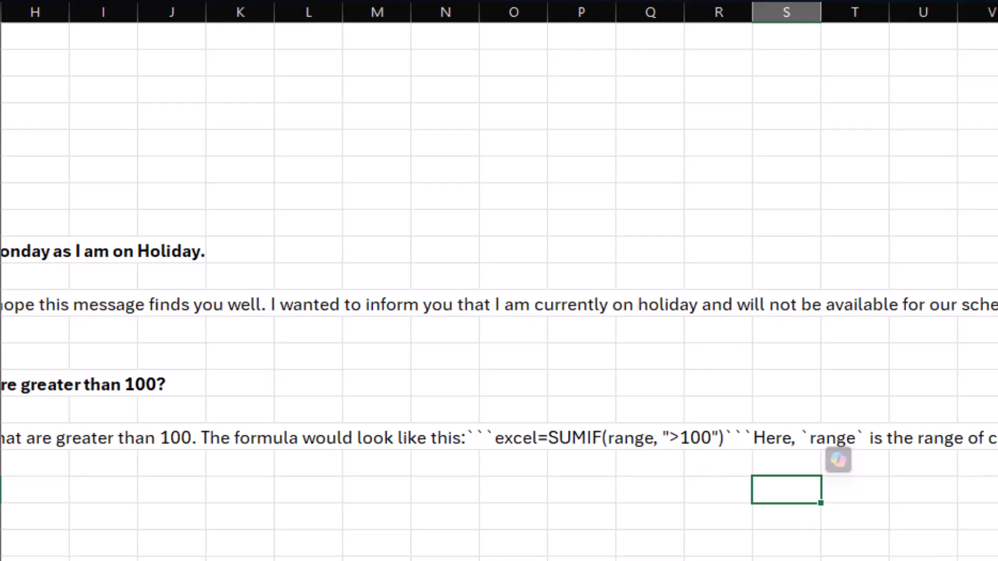
scroll(181, 479, left, 3)
click(180, 478)
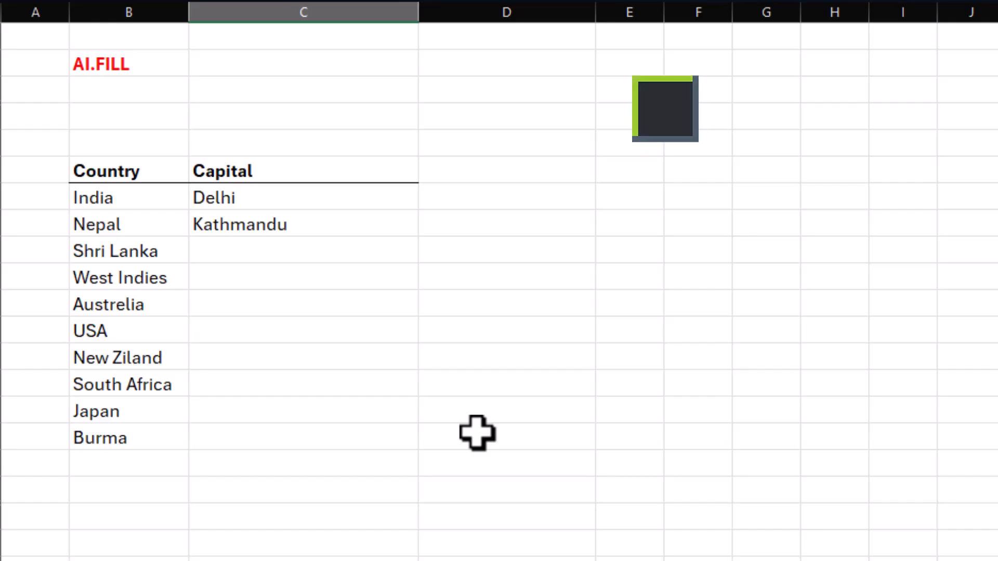
Try to fill the missing capitals from C19 with =AI.FILL(B16:C18,B19:B26), and clear the formula from the cell.
drag(131, 203, 113, 427)
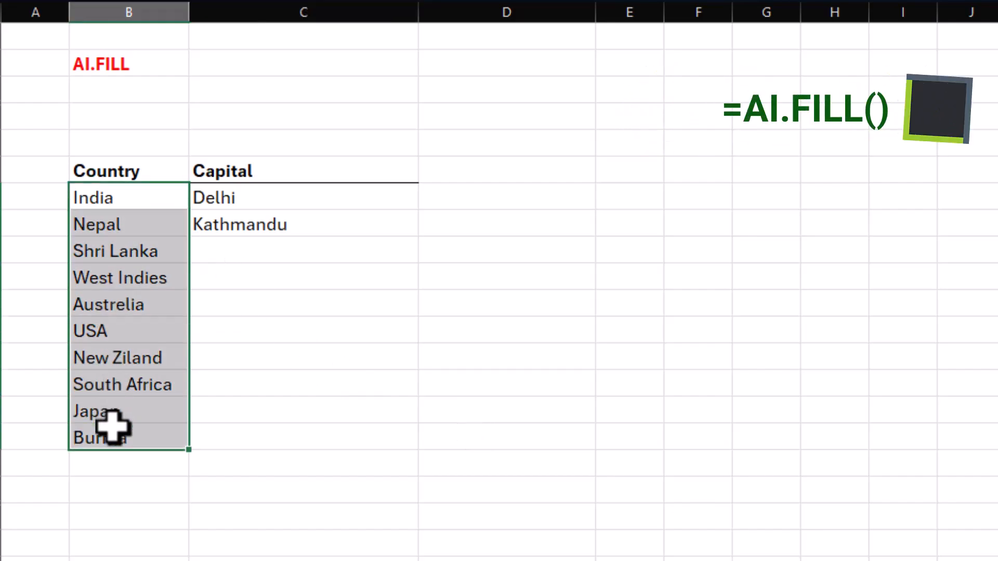
click(289, 200)
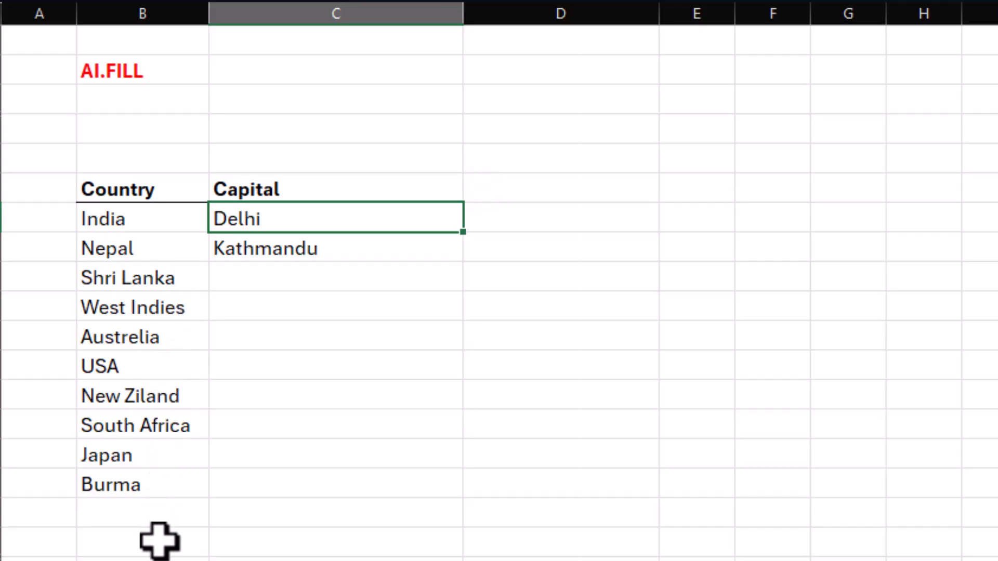
click(302, 280)
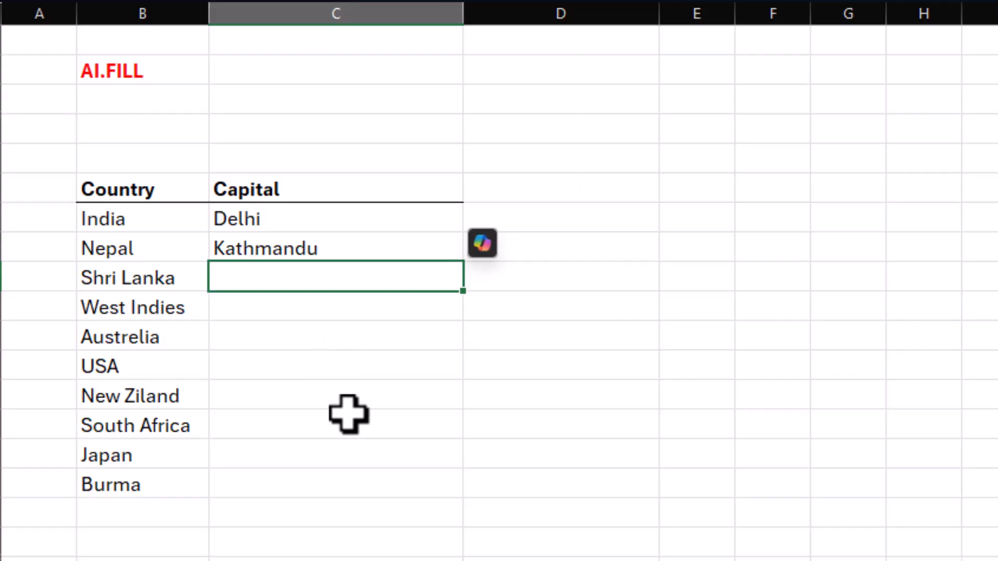
text(=)
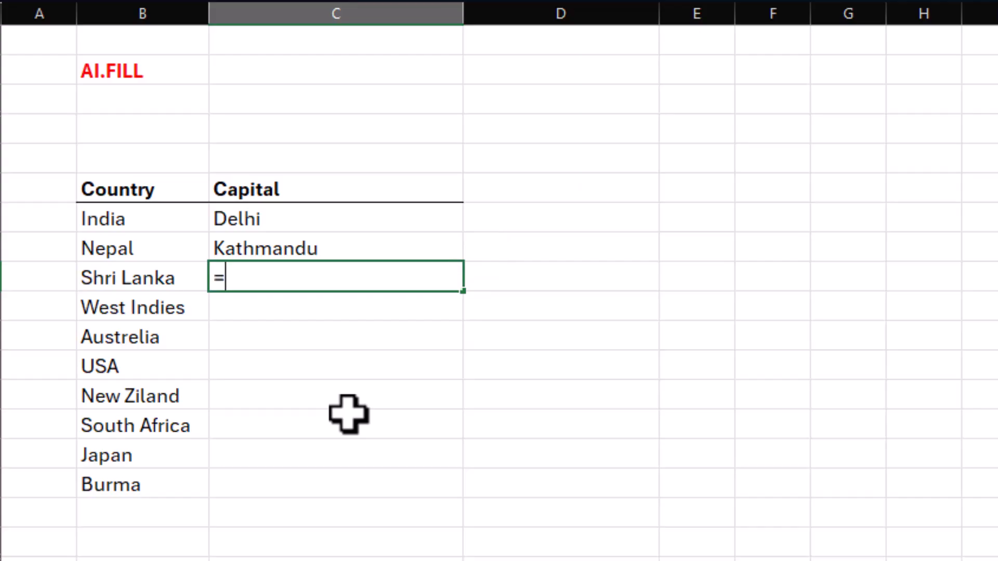
text(ai.f)
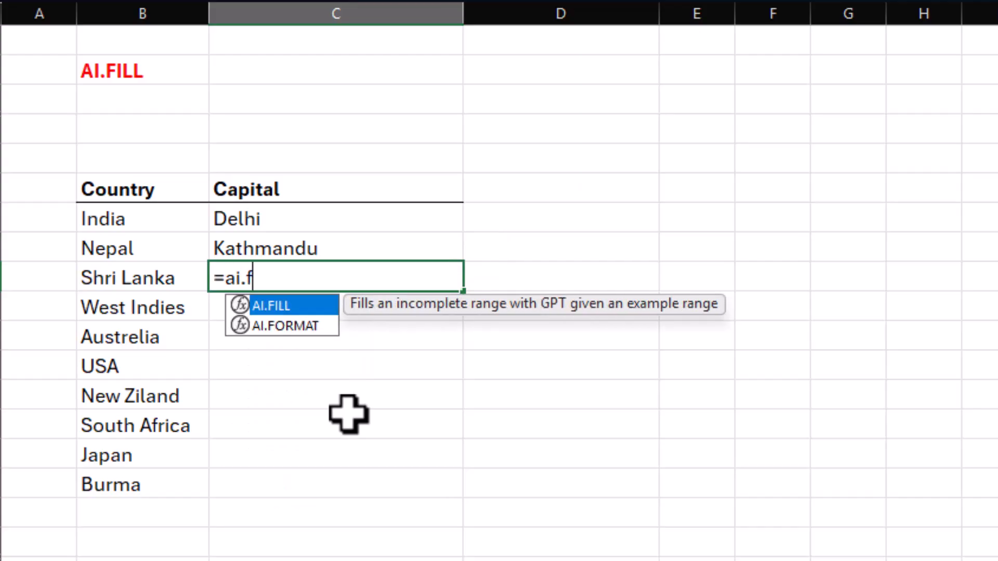
key(Tab)
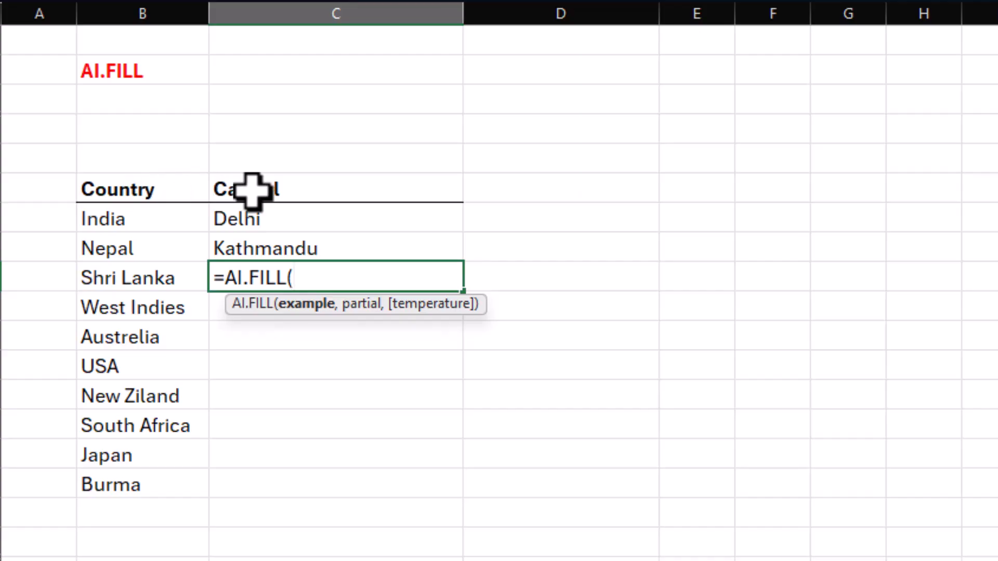
drag(152, 191, 246, 237)
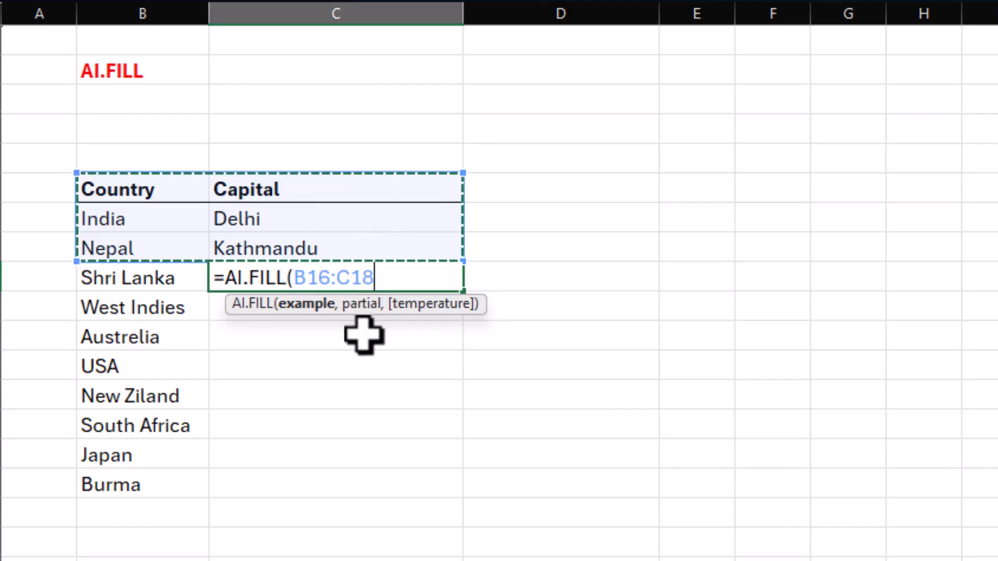
text(,)
drag(146, 279, 127, 481)
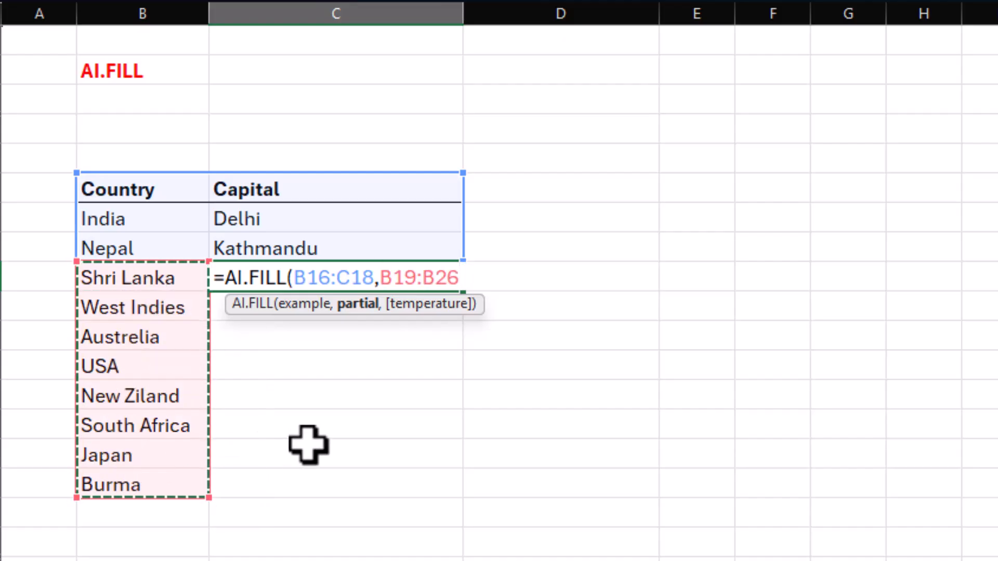
text())
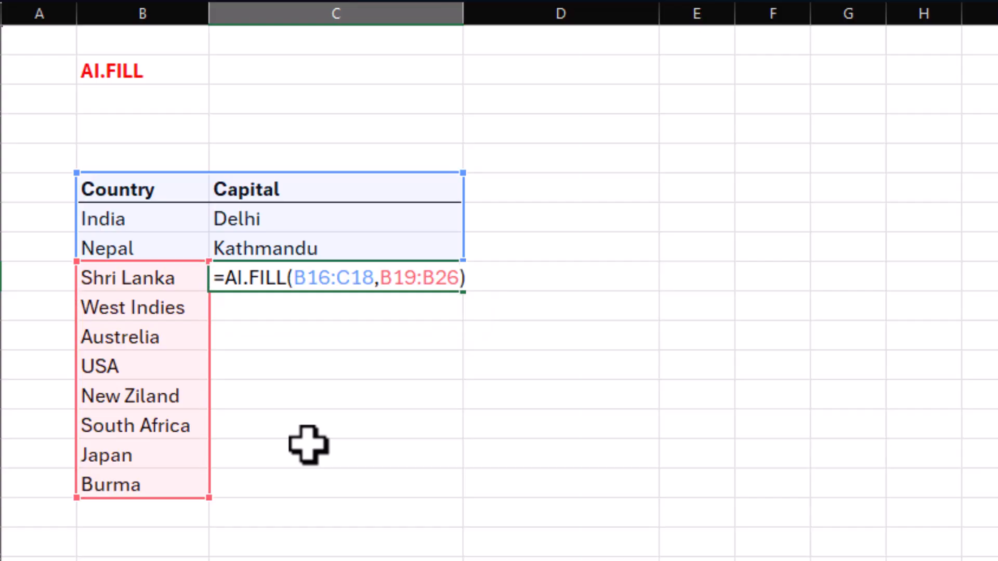
key(Return)
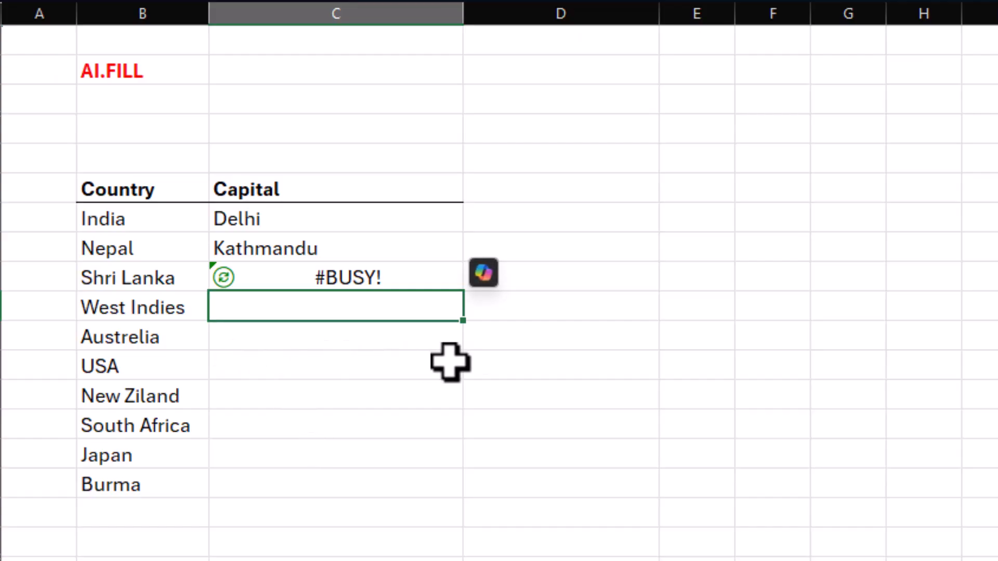
click(227, 282)
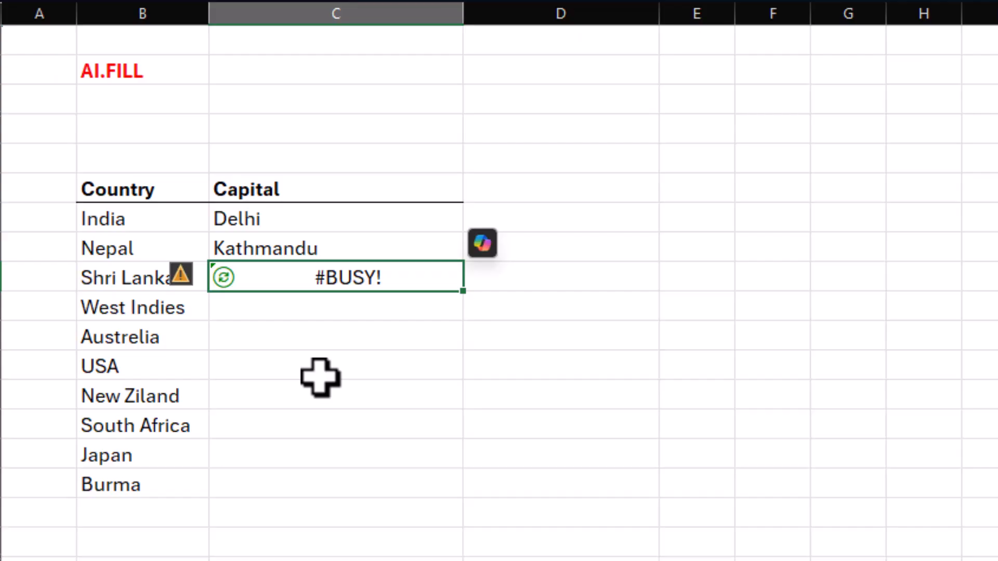
key(Delete)
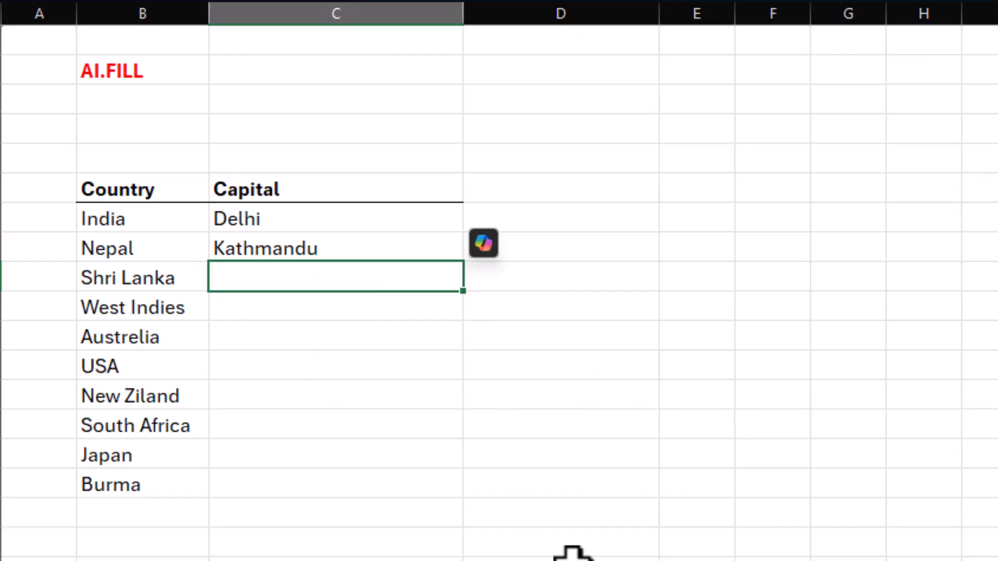
Fill the missing capitals from C19 with the formula =AI.FILL(B16:C18,B19:B26) and widen column C slightly.
text(=ai.)
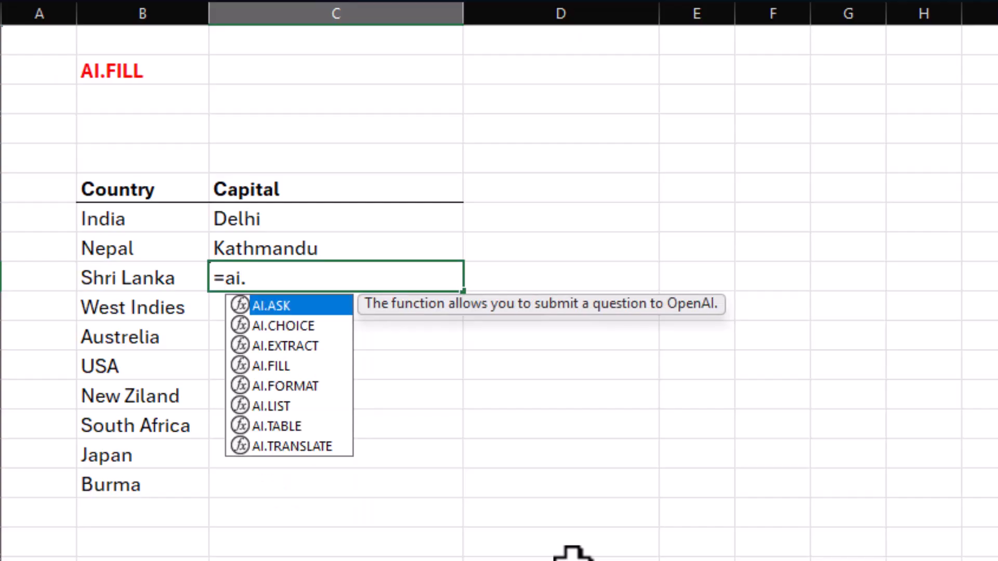
text(f)
key(Tab)
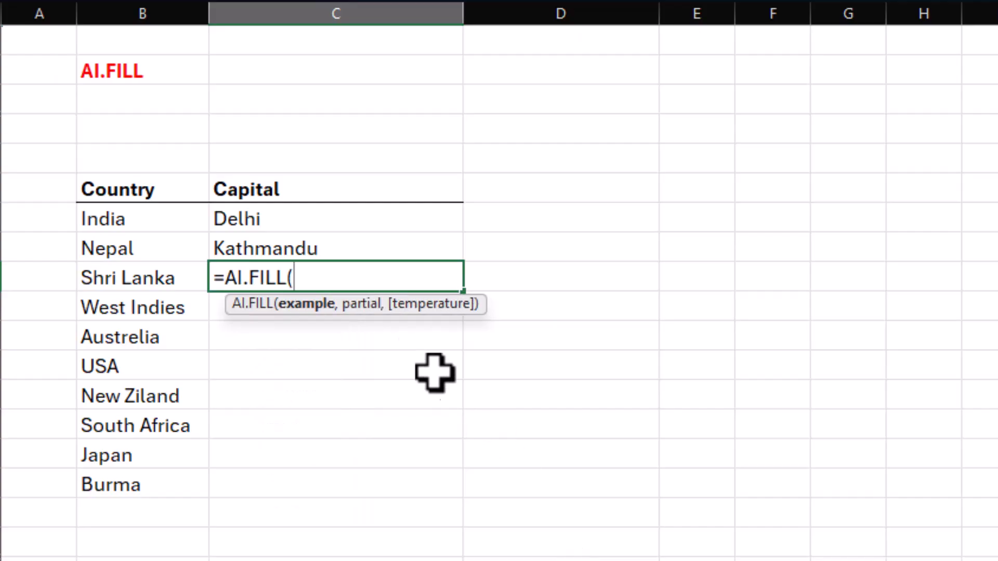
drag(238, 214, 275, 231)
text(,)
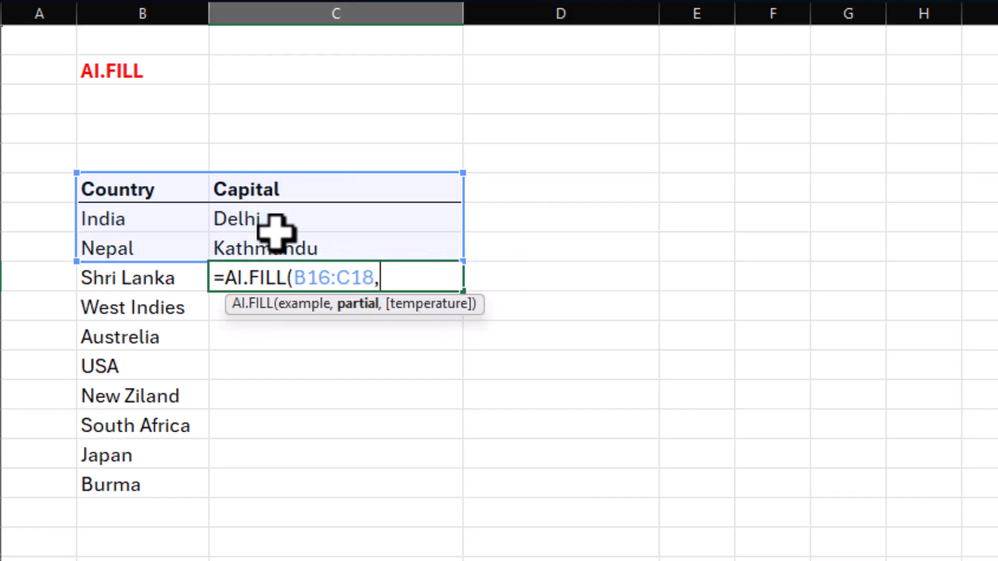
drag(145, 279, 144, 479)
text())
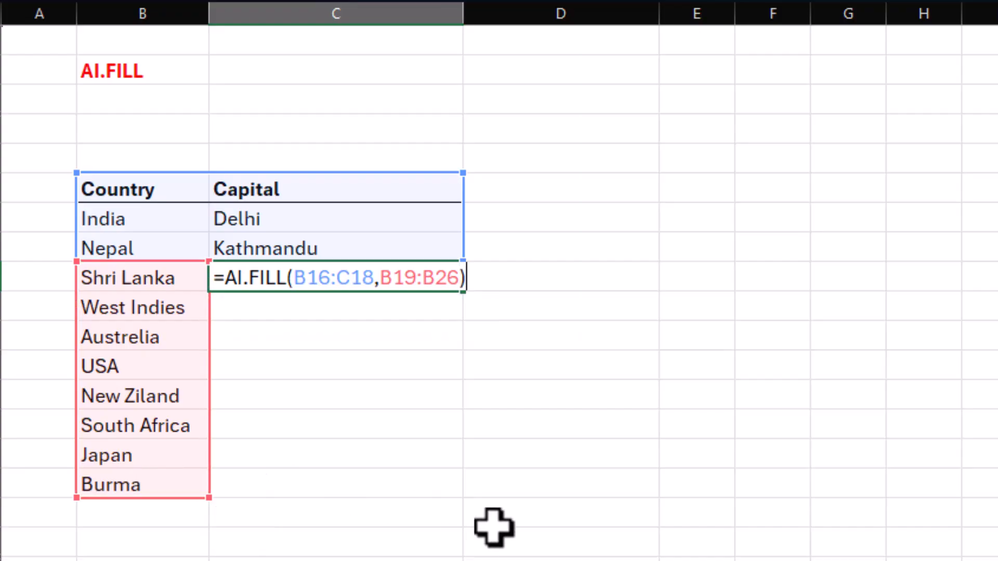
key(Return)
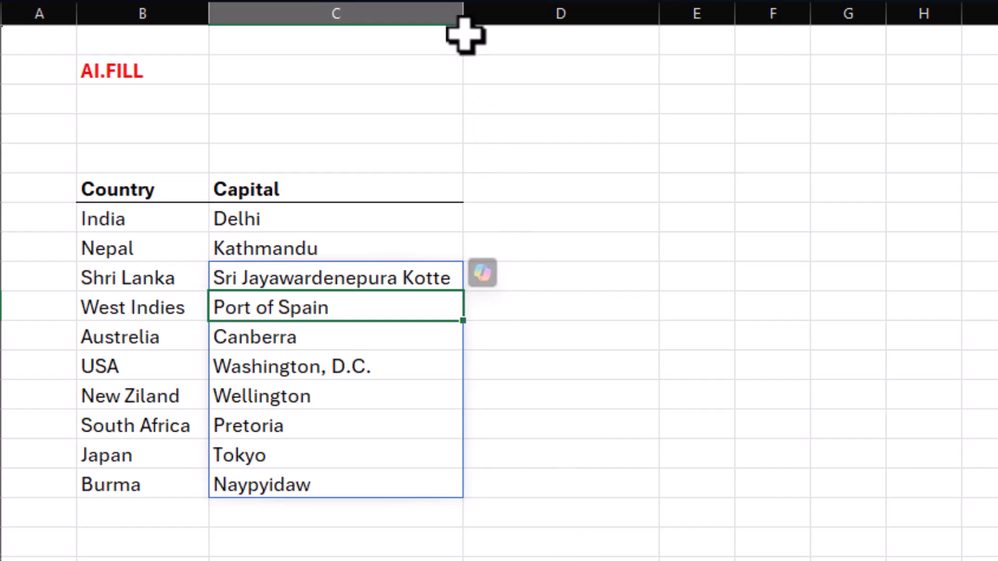
drag(463, 18, 473, 18)
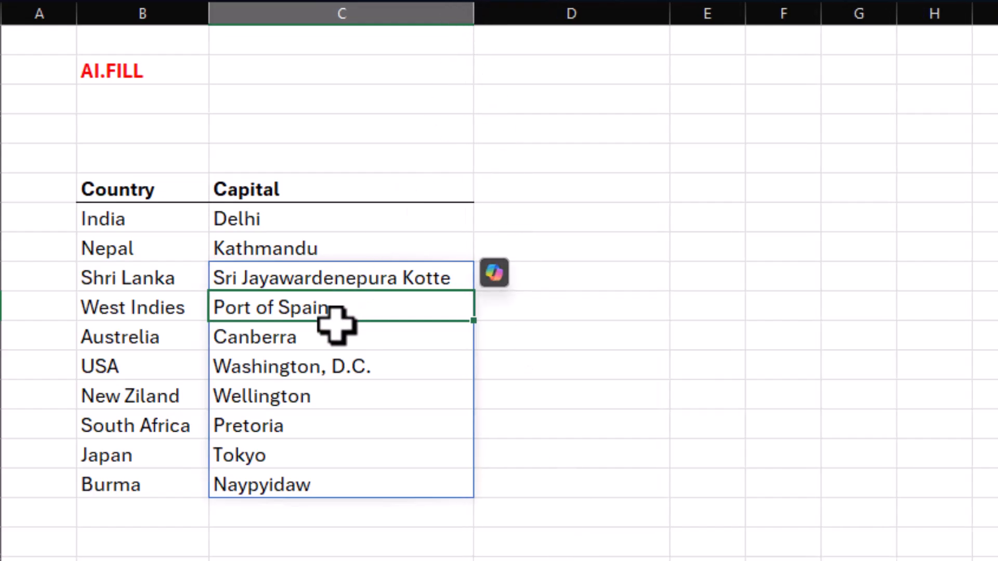
drag(115, 248, 110, 432)
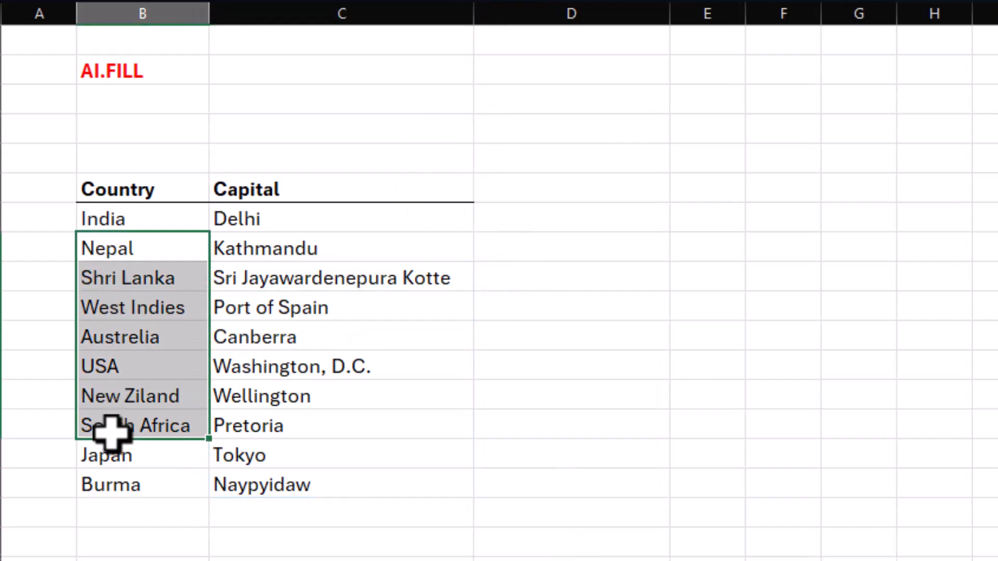
drag(423, 309, 478, 452)
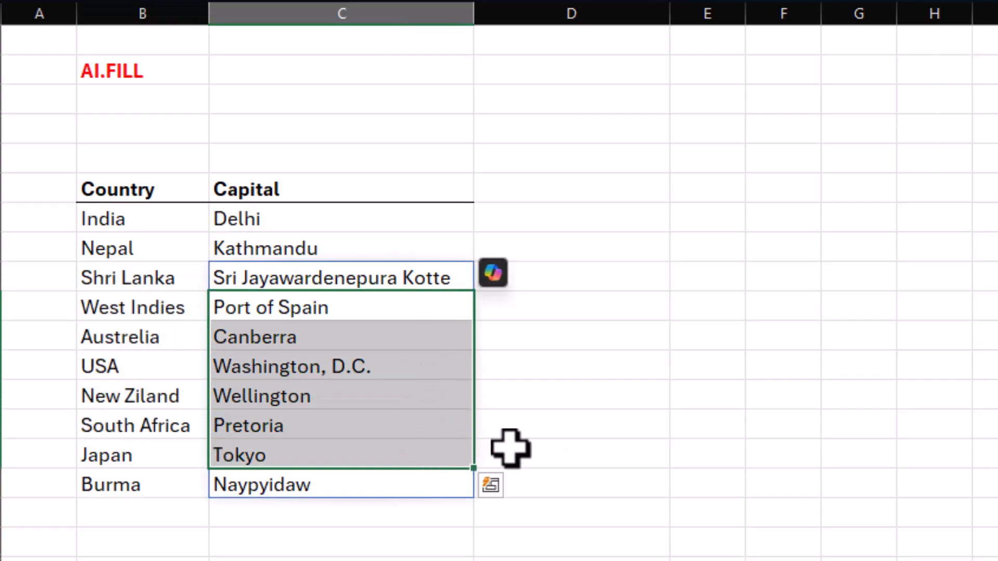
click(610, 427)
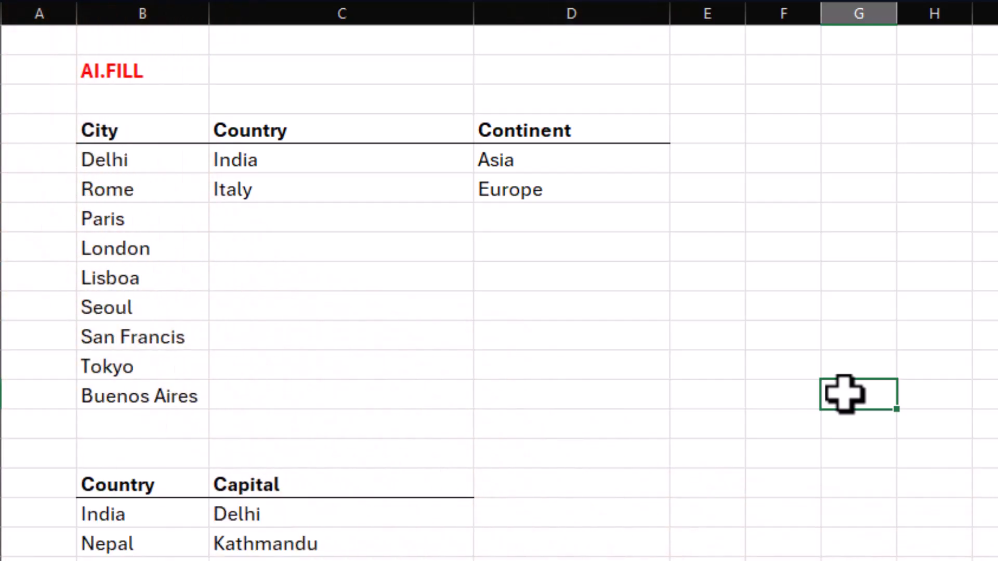
Examine the City, Country and Continent table, including its two example rows and the empty country and continent cells.
click(107, 131)
drag(158, 167, 161, 397)
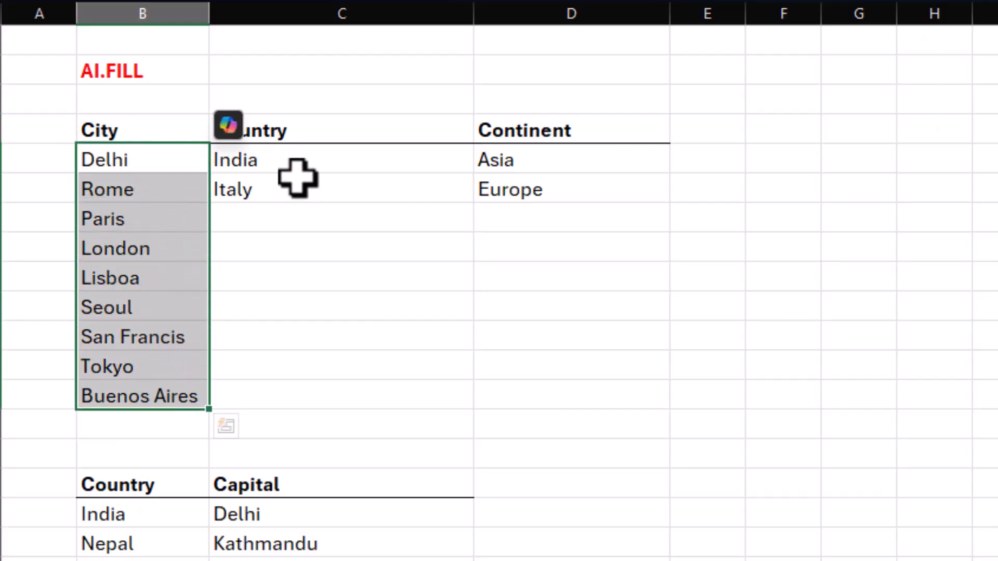
drag(319, 161, 320, 182)
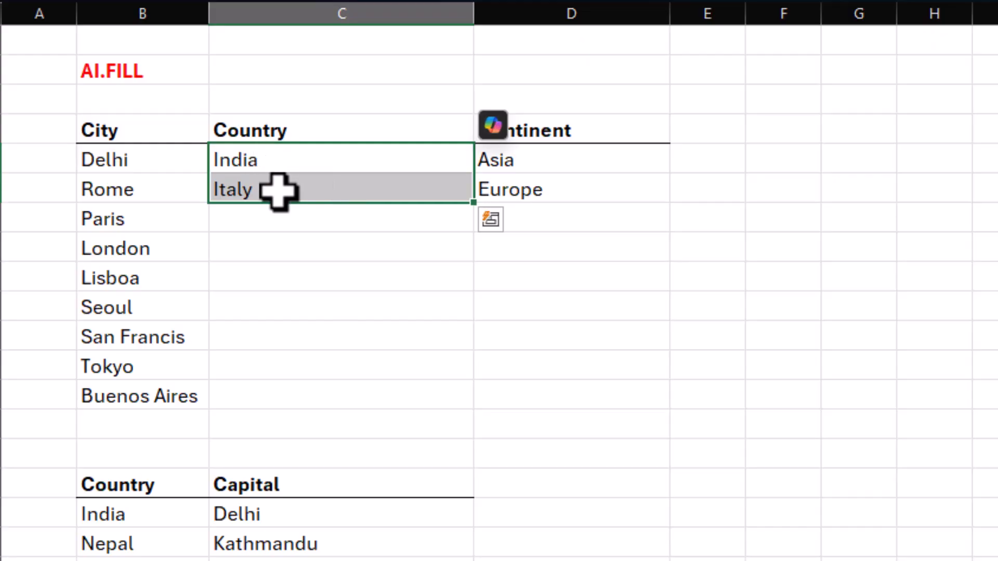
click(597, 160)
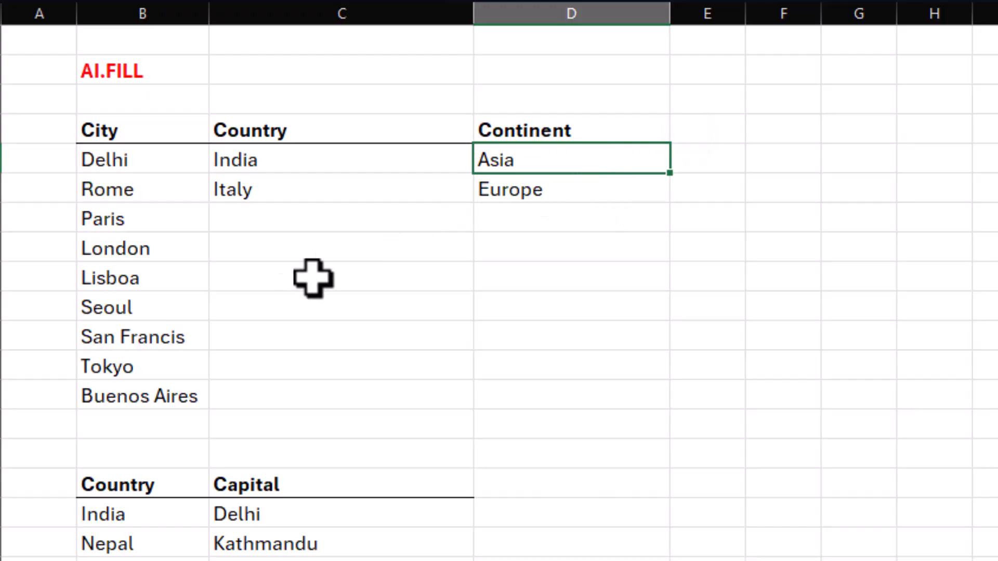
drag(169, 217, 171, 400)
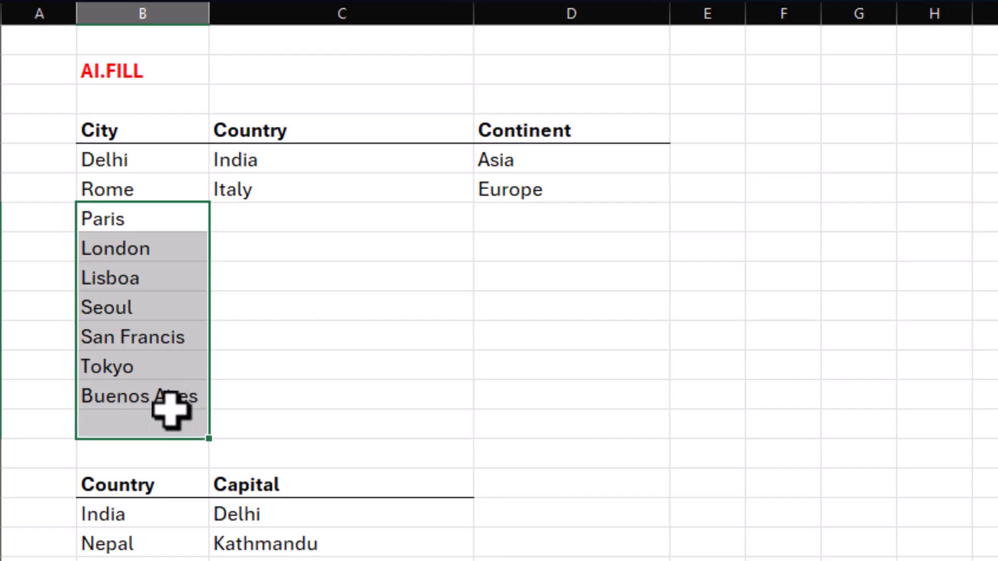
drag(332, 223, 332, 366)
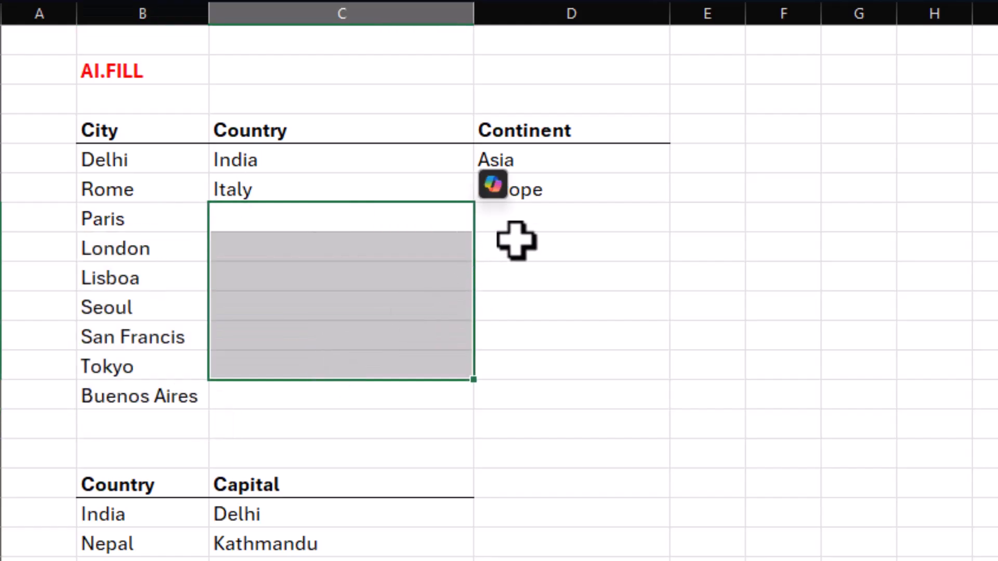
drag(514, 221, 525, 356)
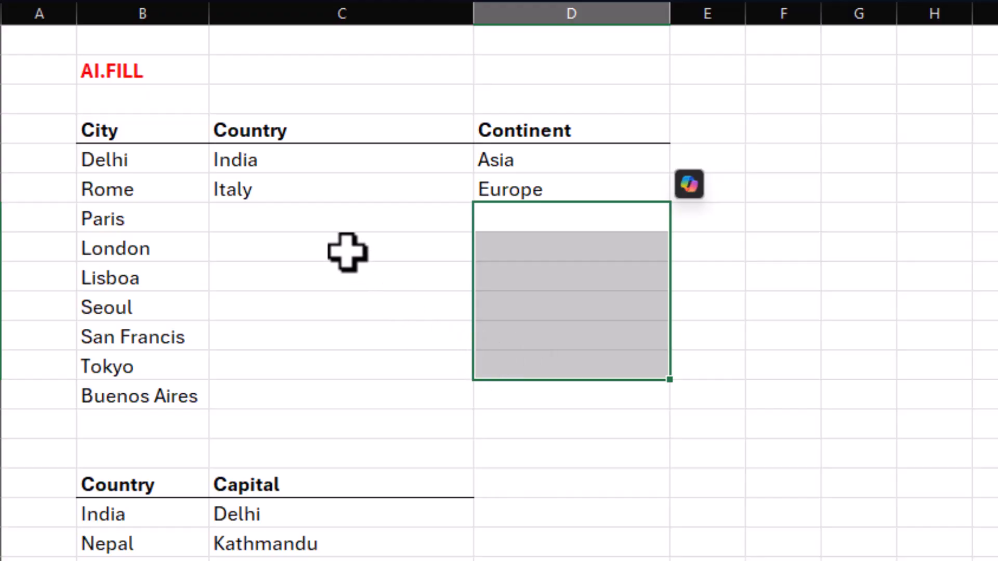
Fill the missing countries and continents from C7 with the formula =AI.FILL(B4:D6,B7:B13).
click(321, 223)
text(=)
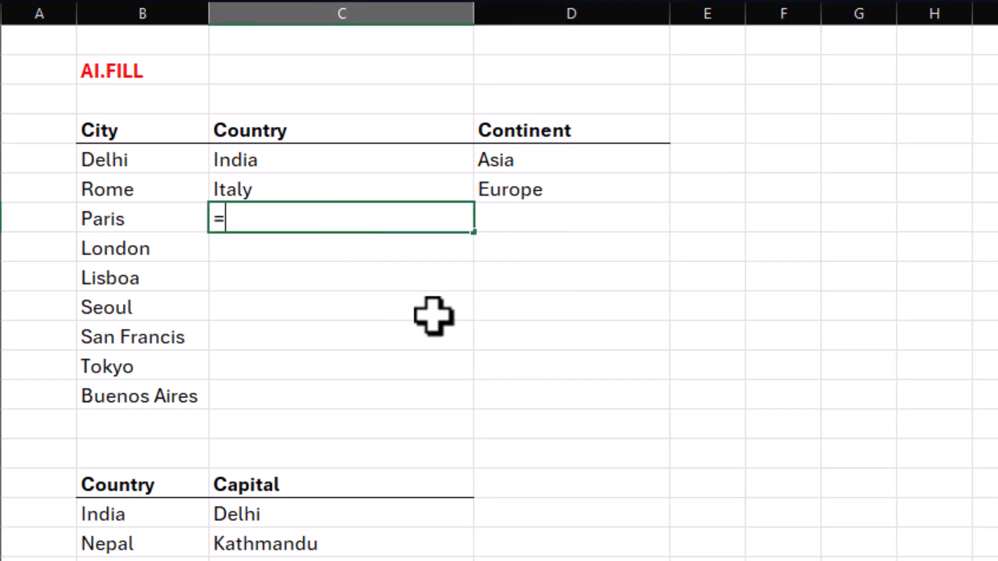
text(ai.f)
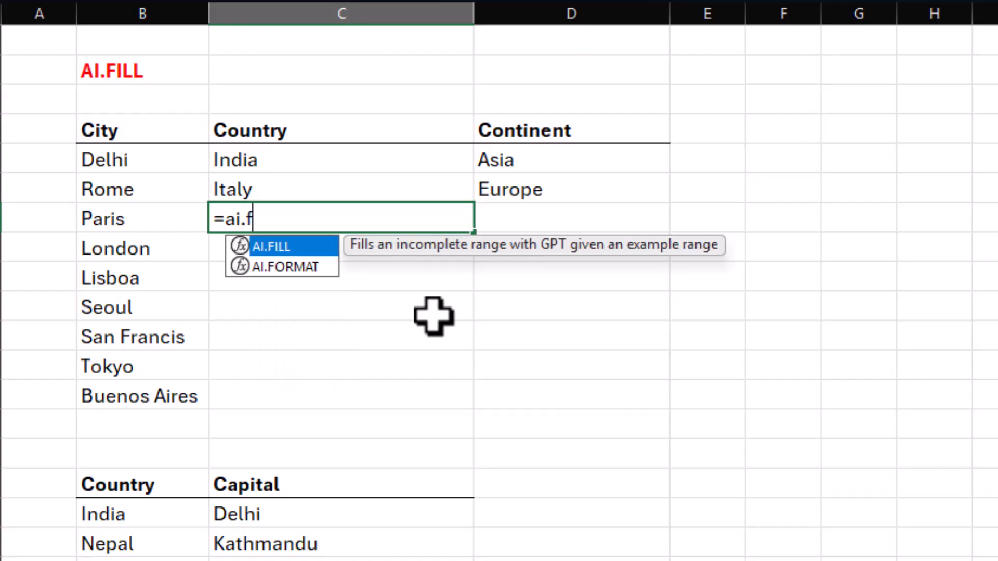
key(Tab)
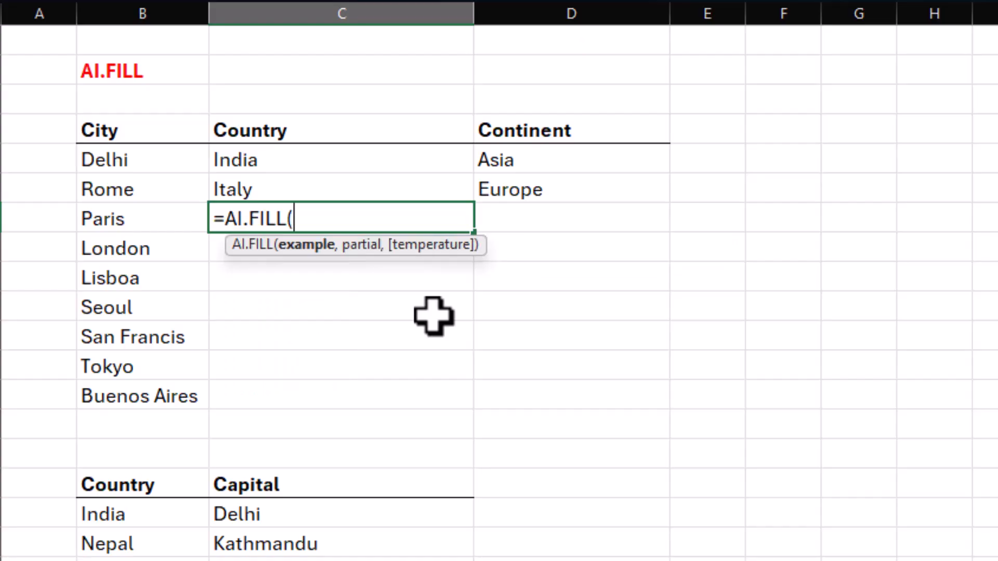
drag(148, 133, 535, 187)
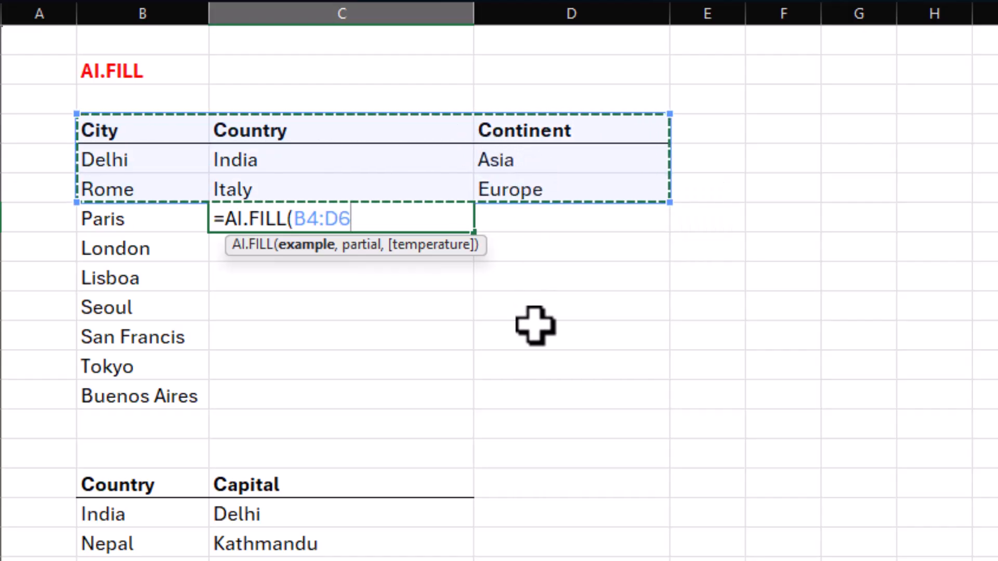
text(,)
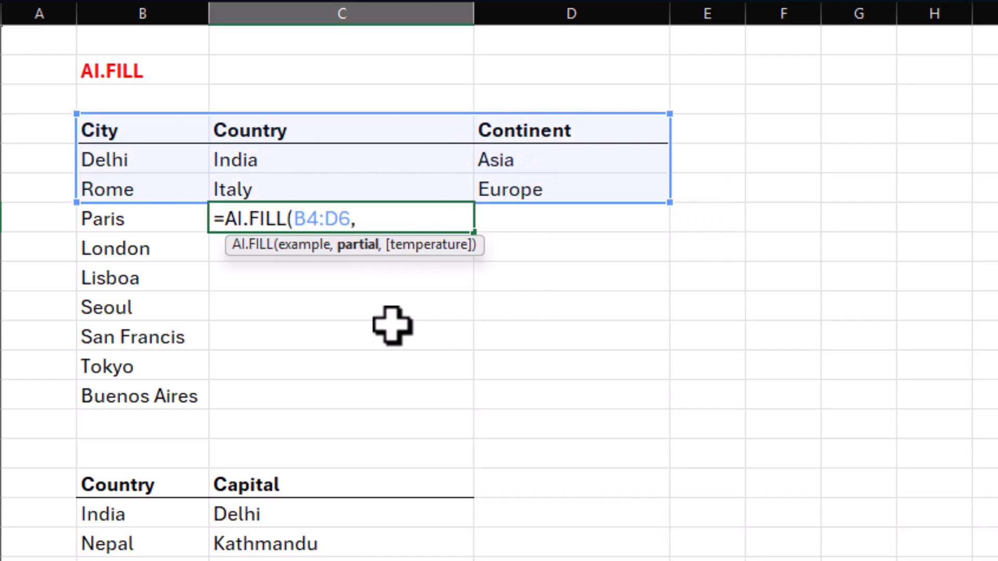
drag(158, 218, 156, 385)
text())
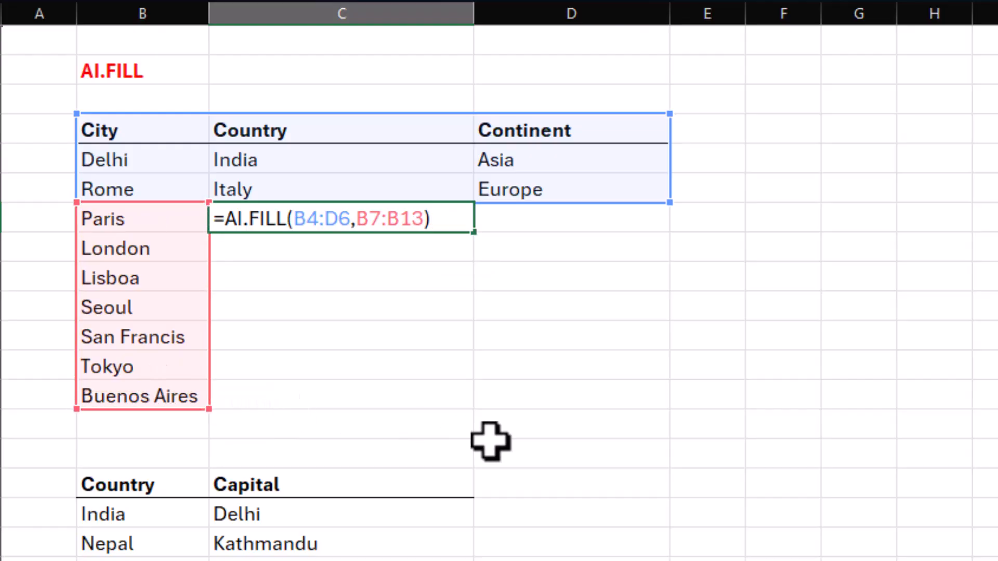
key(Return)
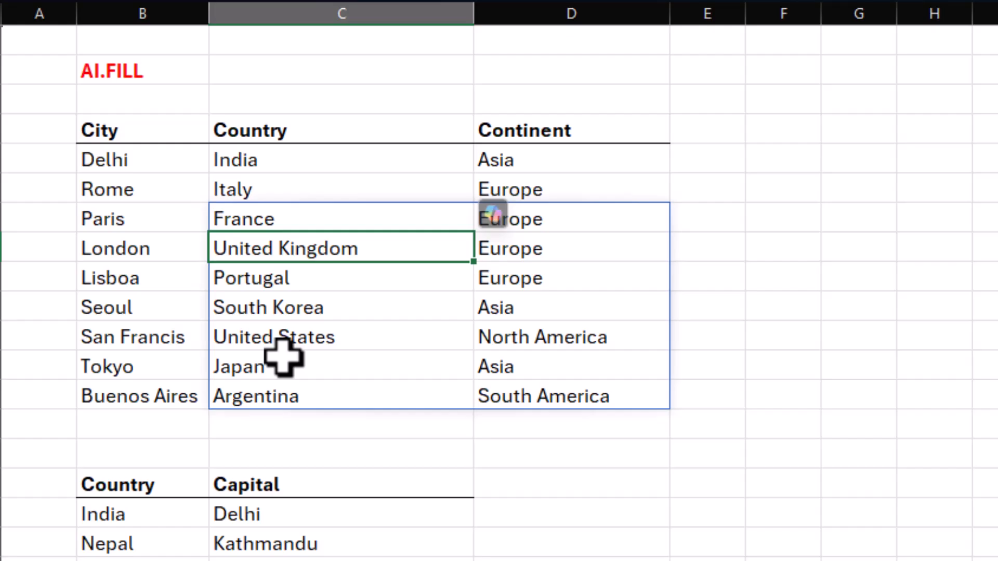
Examine the Company, Industry and HQ table, including its company list, example rows and empty cells.
click(702, 250)
key(Down)
key(Down)
key(Down)
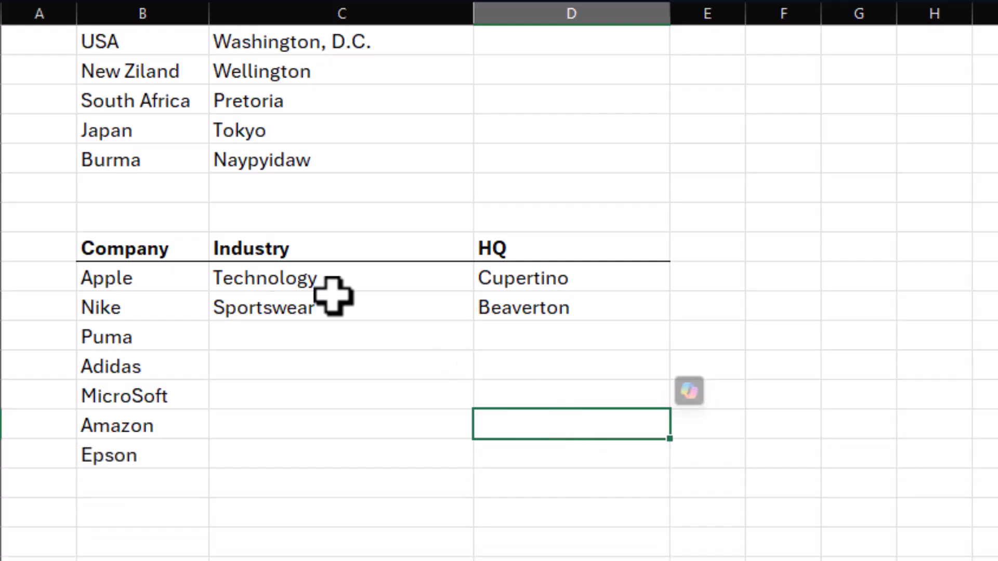
drag(153, 279, 156, 464)
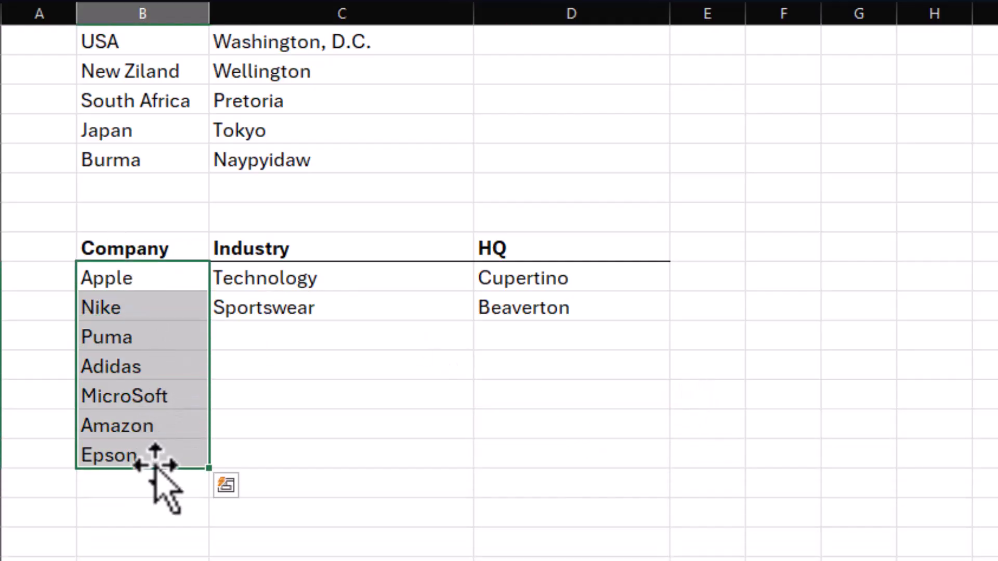
click(186, 337)
click(177, 367)
click(174, 397)
click(174, 426)
click(172, 467)
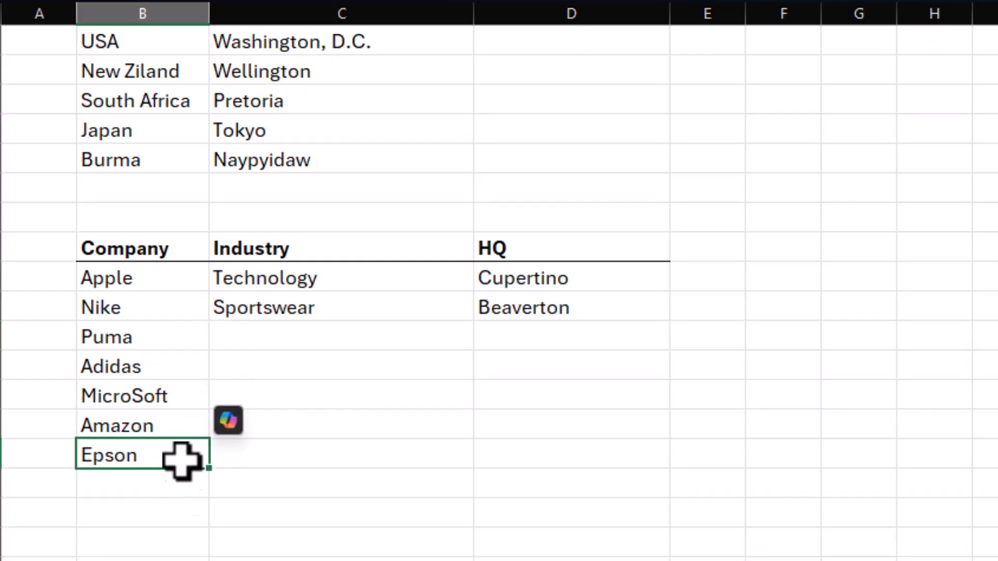
click(168, 281)
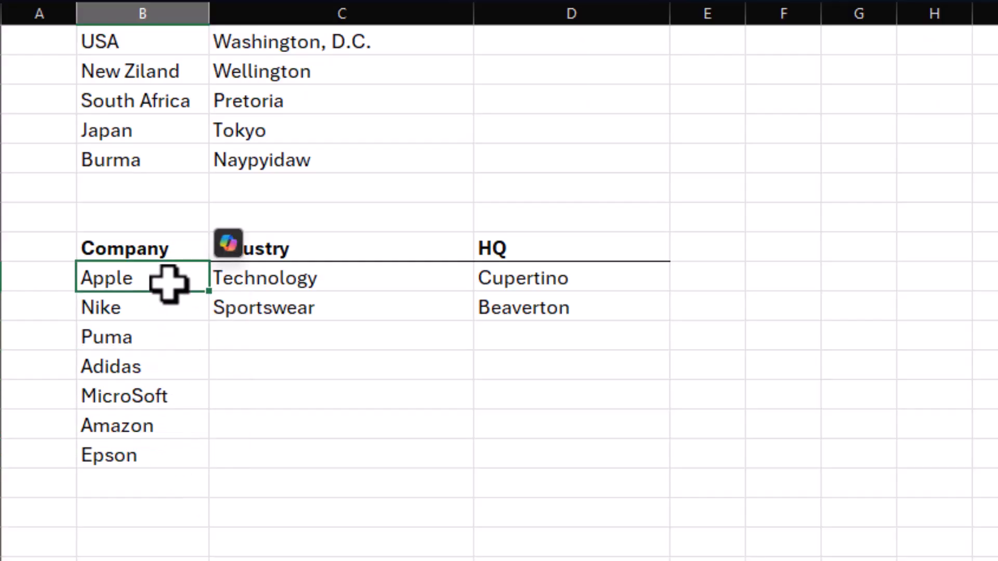
click(390, 283)
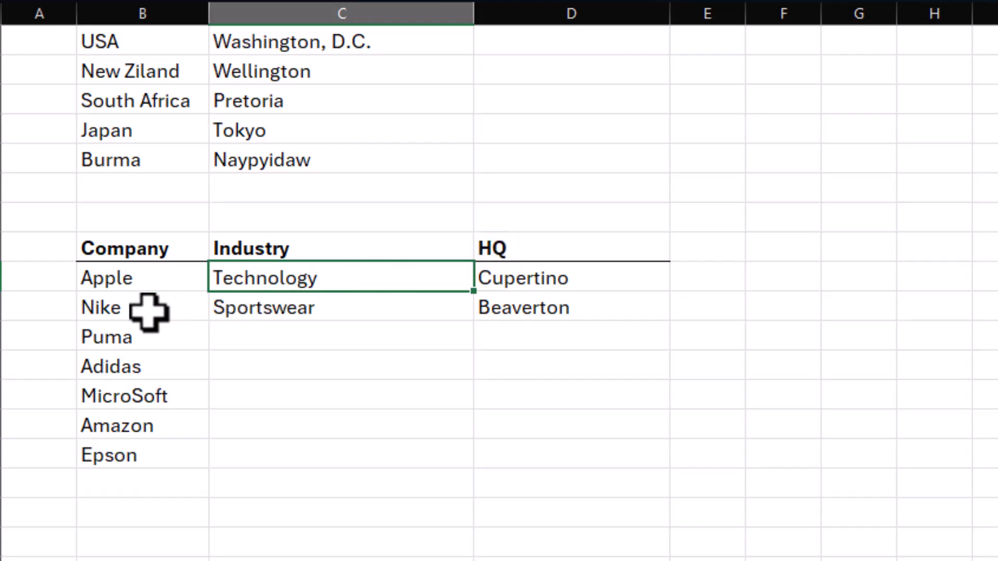
click(366, 310)
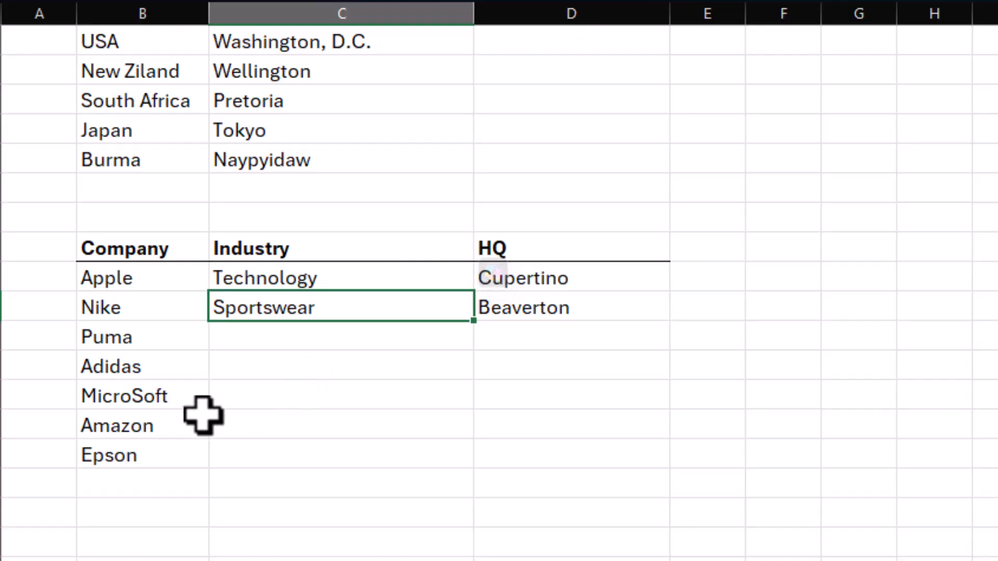
click(567, 422)
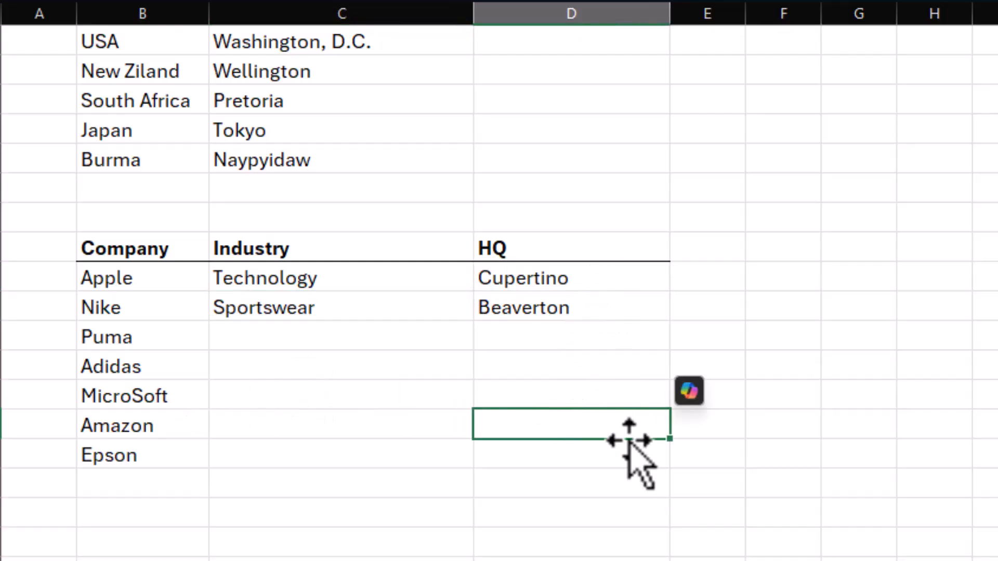
Fill the missing industries and headquarters from C32 with the formula =AI.FILL(B29:D31,B32:B36).
click(325, 335)
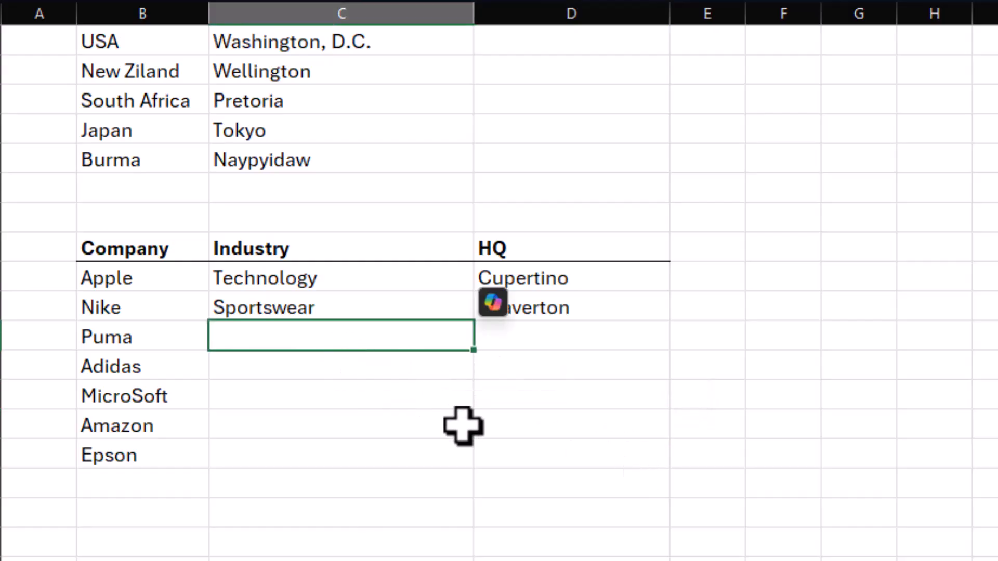
text(=)
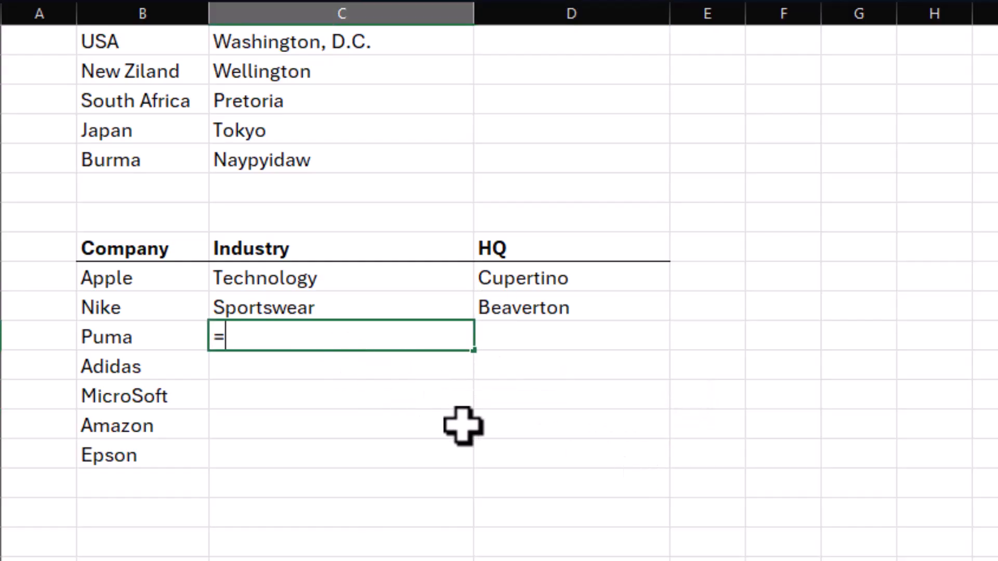
text(ai.f)
key(Tab)
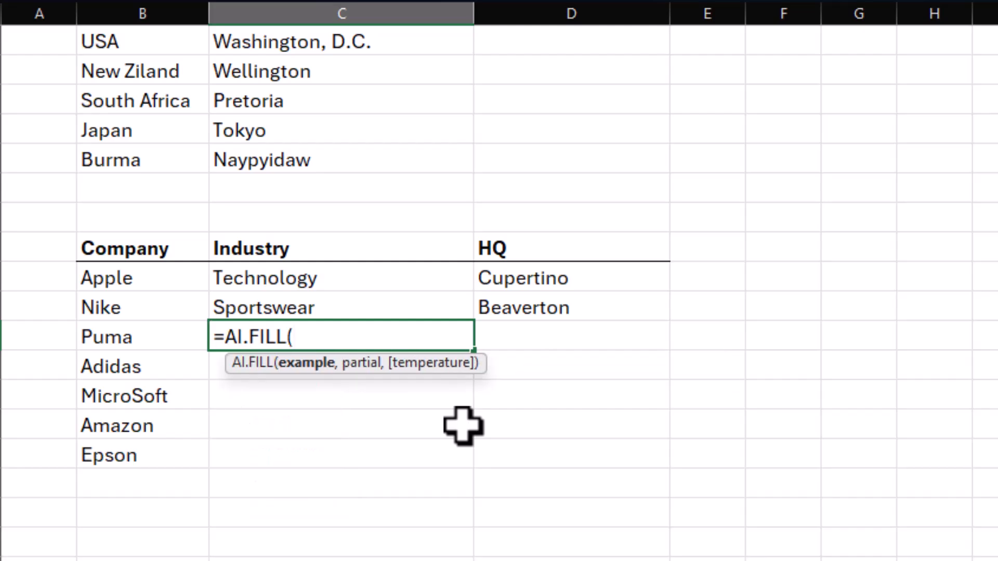
drag(151, 244, 517, 297)
text(,)
drag(123, 345, 132, 446)
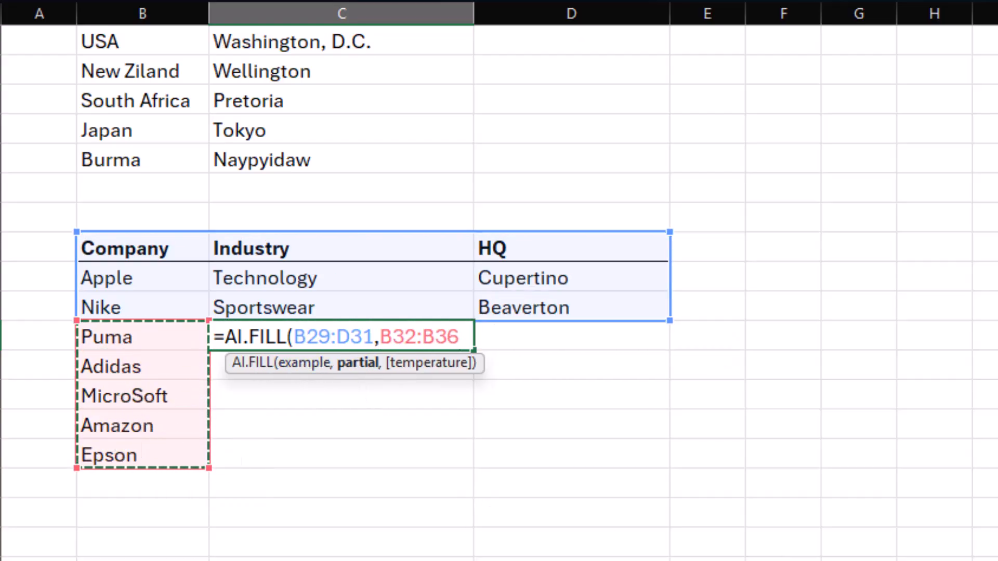
text())
key(Return)
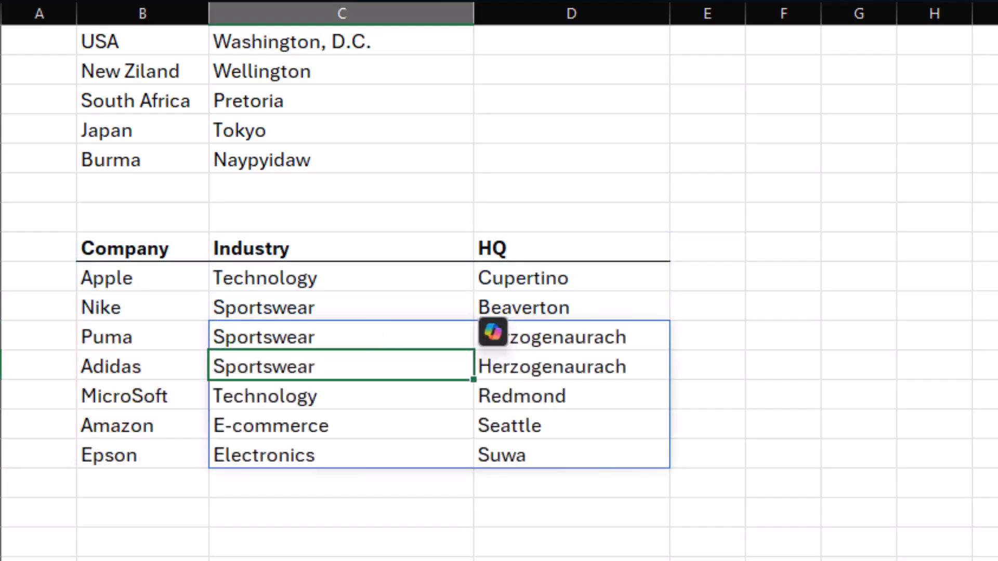
click(837, 432)
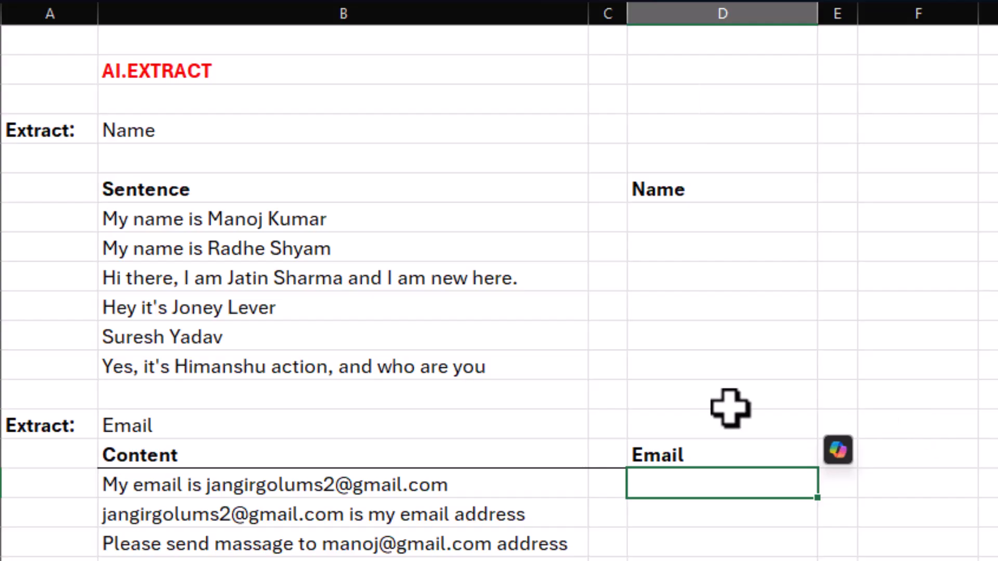
Try to Flash Fill the Name column using the first sentence's full name in D7 as the example, and clear that entry.
drag(300, 218, 272, 361)
click(280, 218)
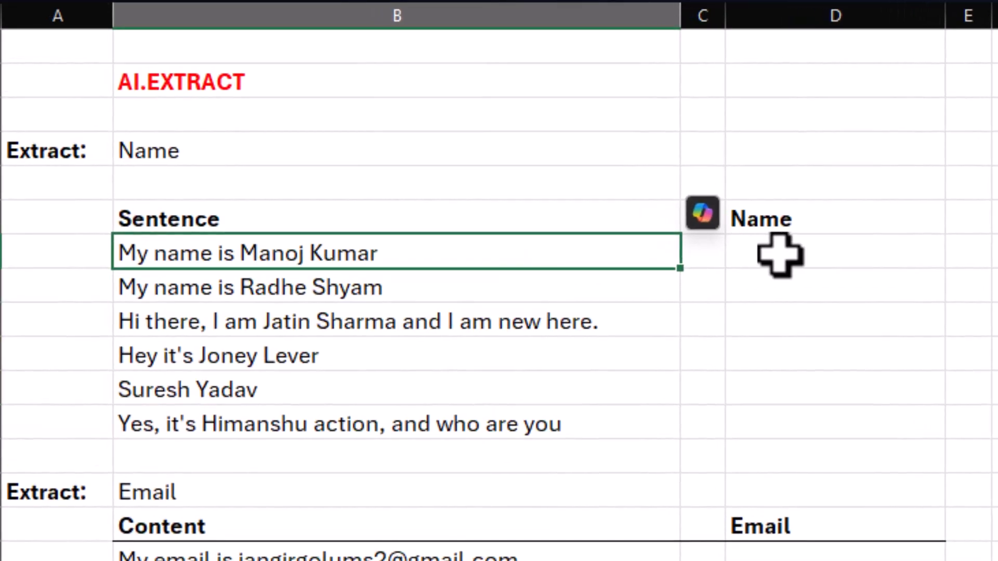
click(671, 218)
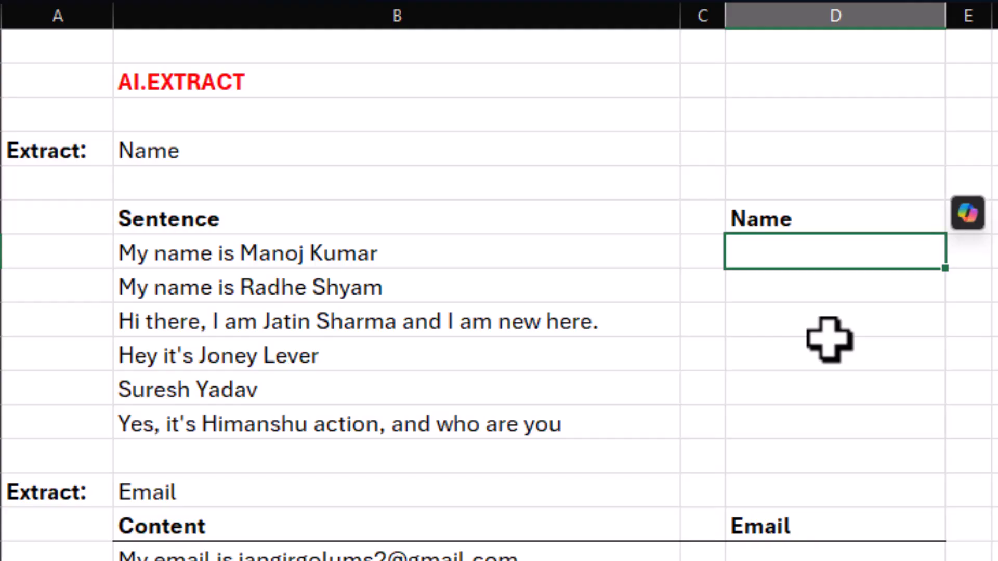
text(Manoj Kumar)
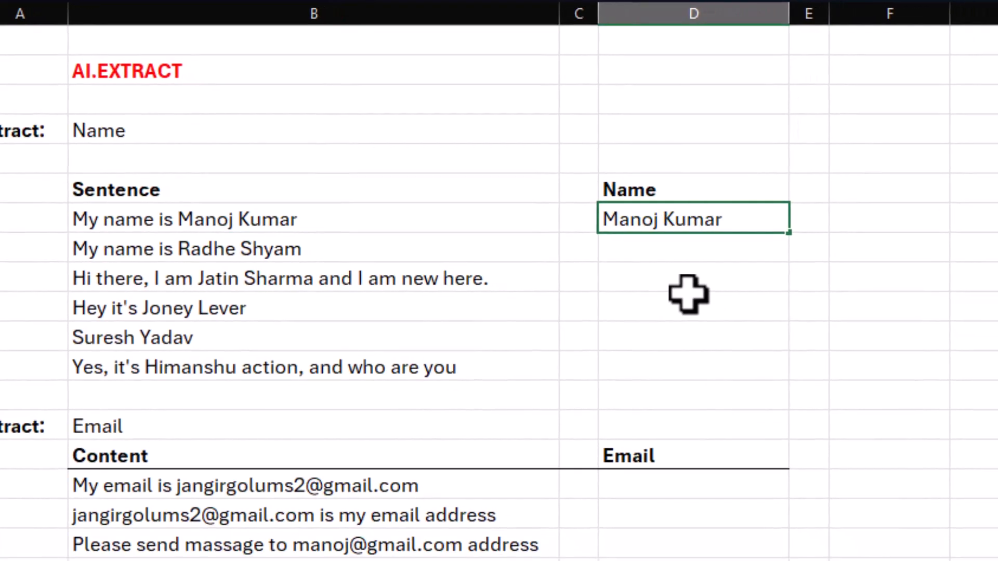
key(Return)
key(ctrl+e)
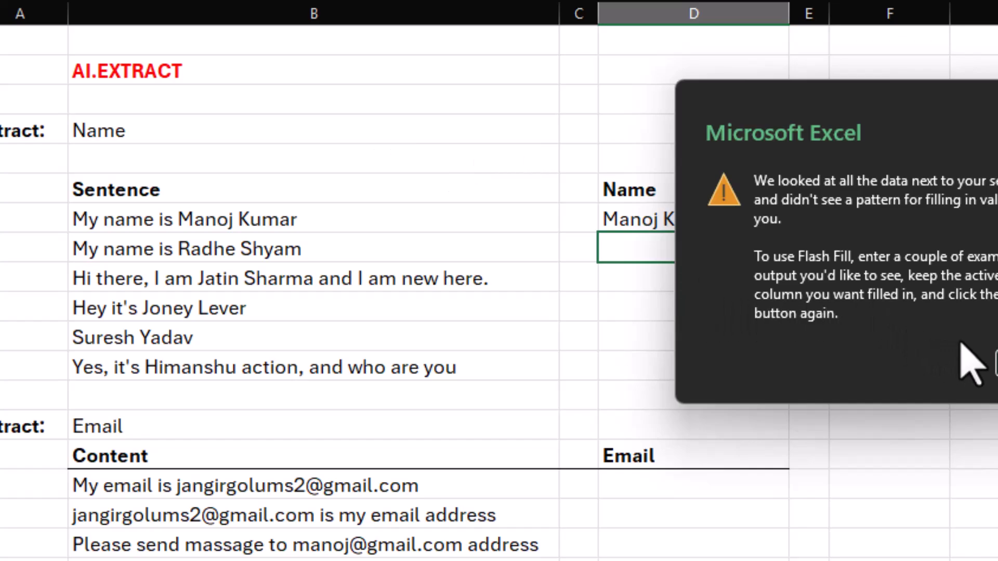
key(Return)
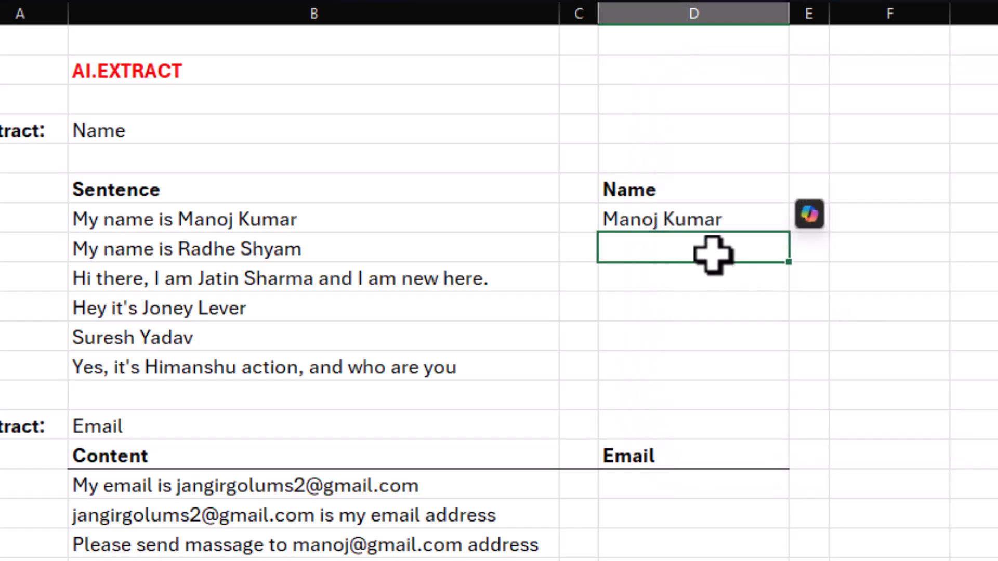
click(696, 219)
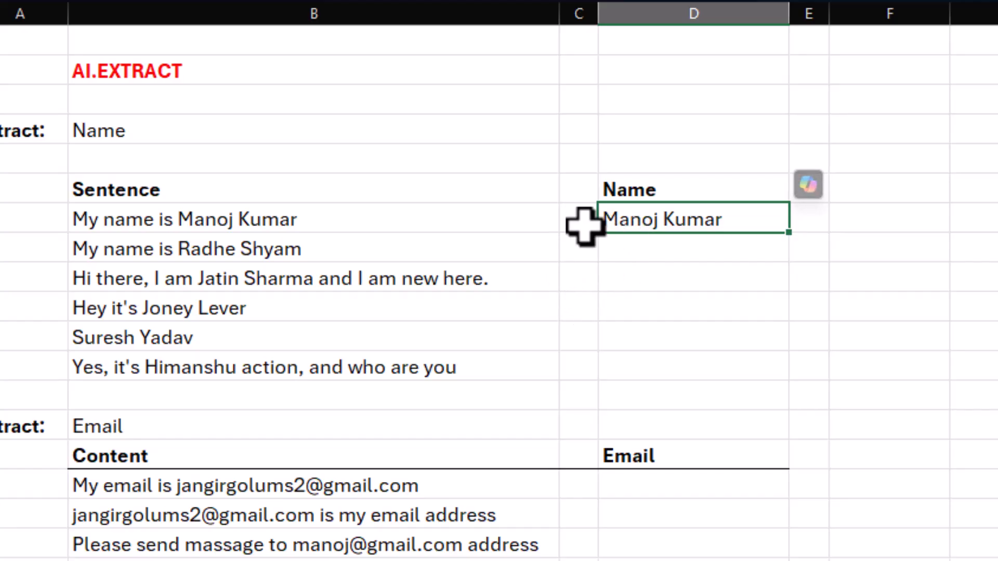
key(Delete)
Try to Flash Fill column C beside the sentences using the first sentence's full name in C7 as the example, and clear the filled cells.
key(Left)
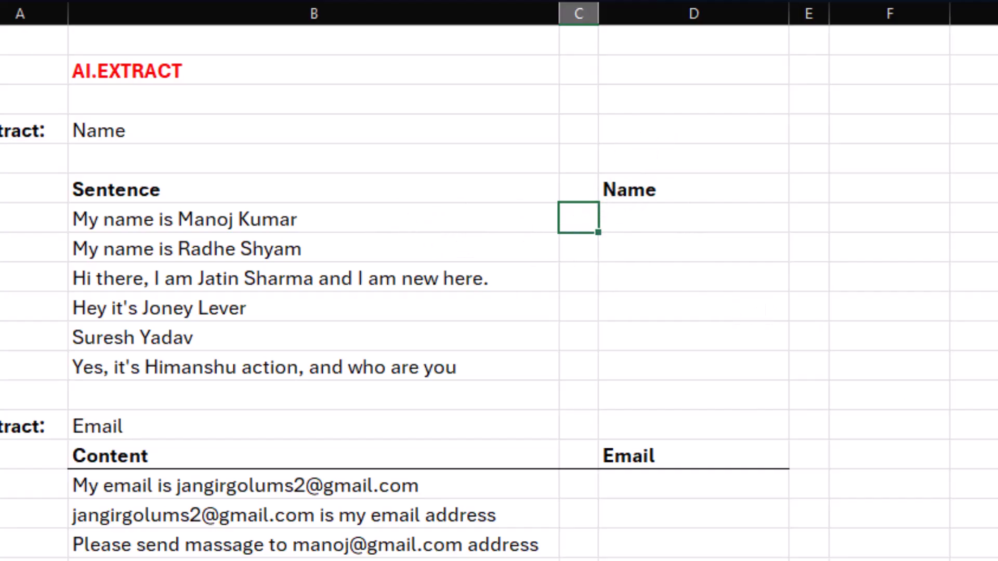
text(Manoj Kumar)
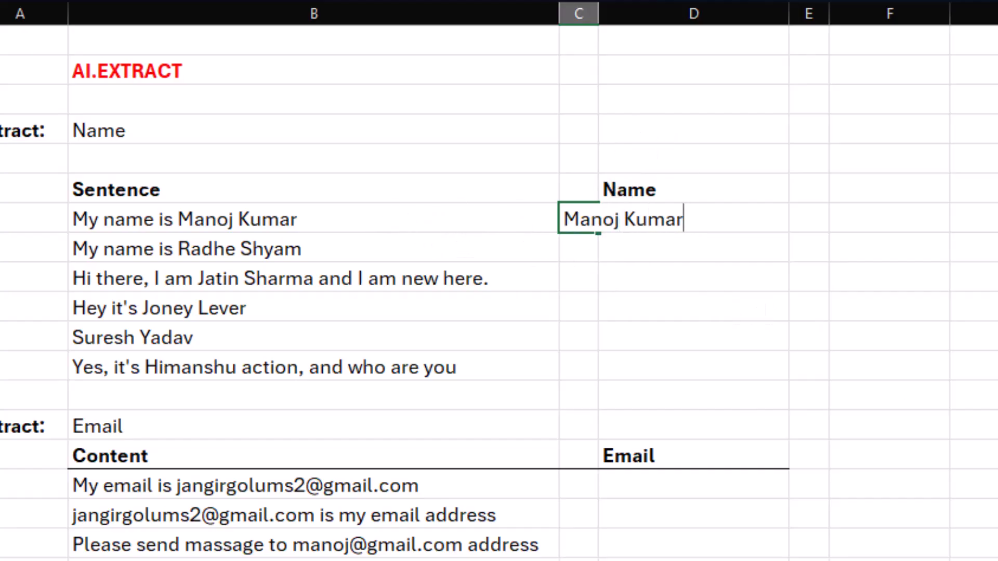
key(Return)
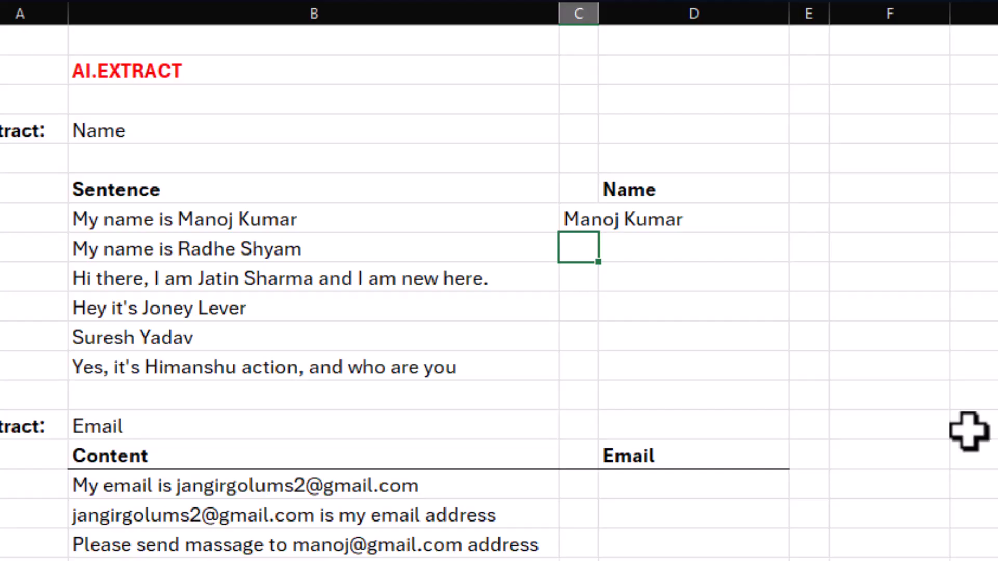
key(ctrl+e)
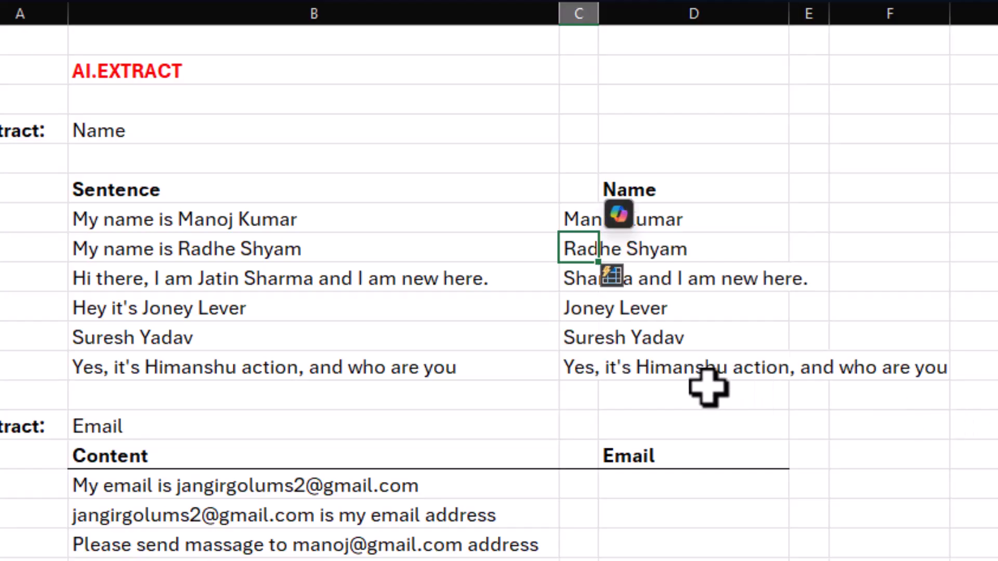
click(927, 293)
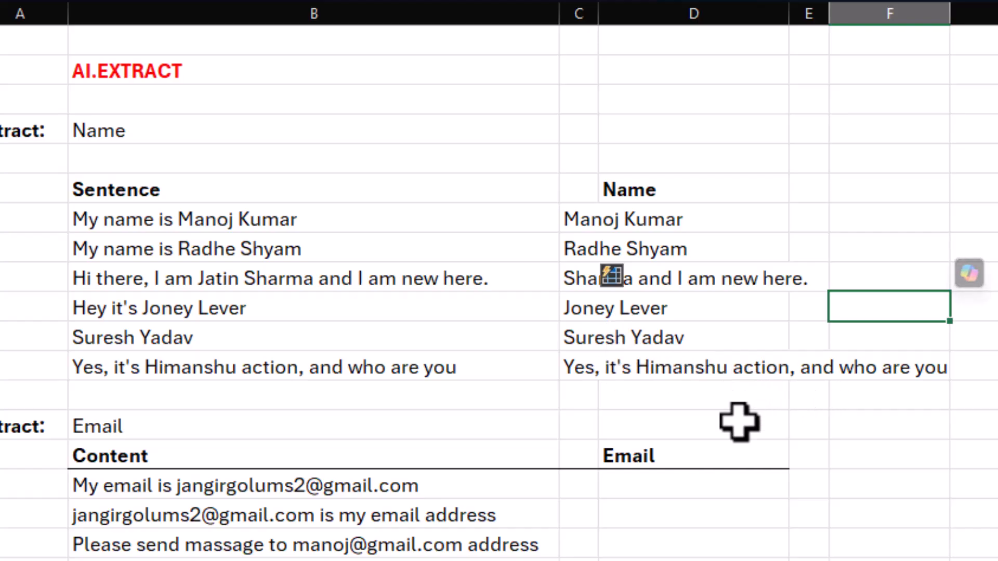
drag(582, 221, 576, 359)
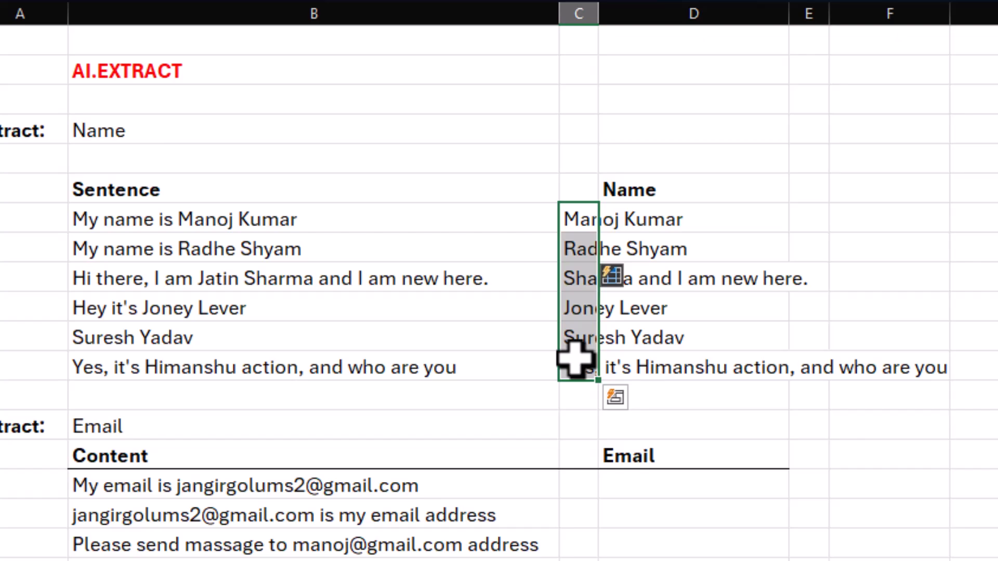
key(Delete)
Extract the names from the sentences into the Name column from D7 with the formula =AI.EXTRACT(B7:B12,B4).
click(635, 221)
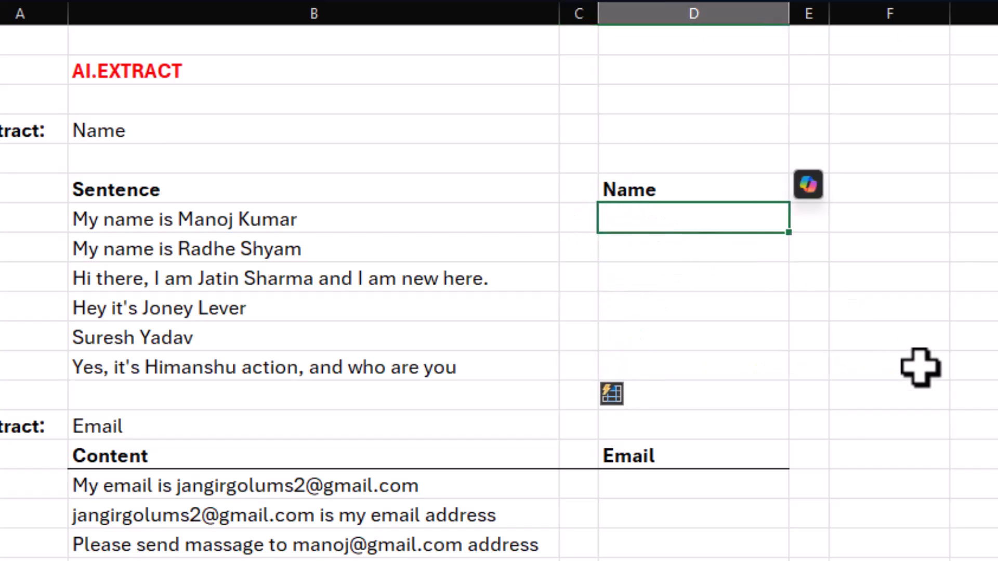
key(F2)
text(=)
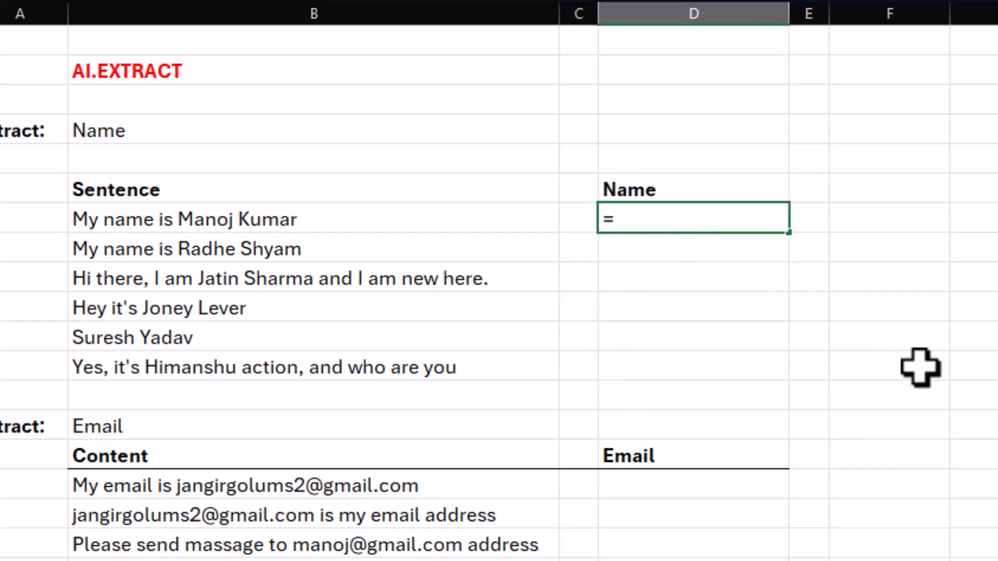
text(ai.e)
key(Tab)
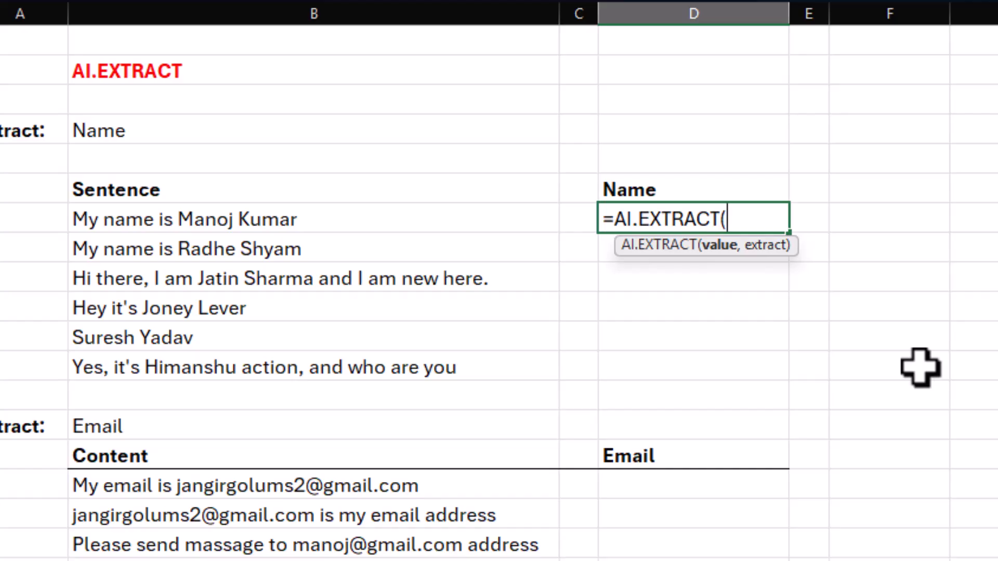
click(190, 218)
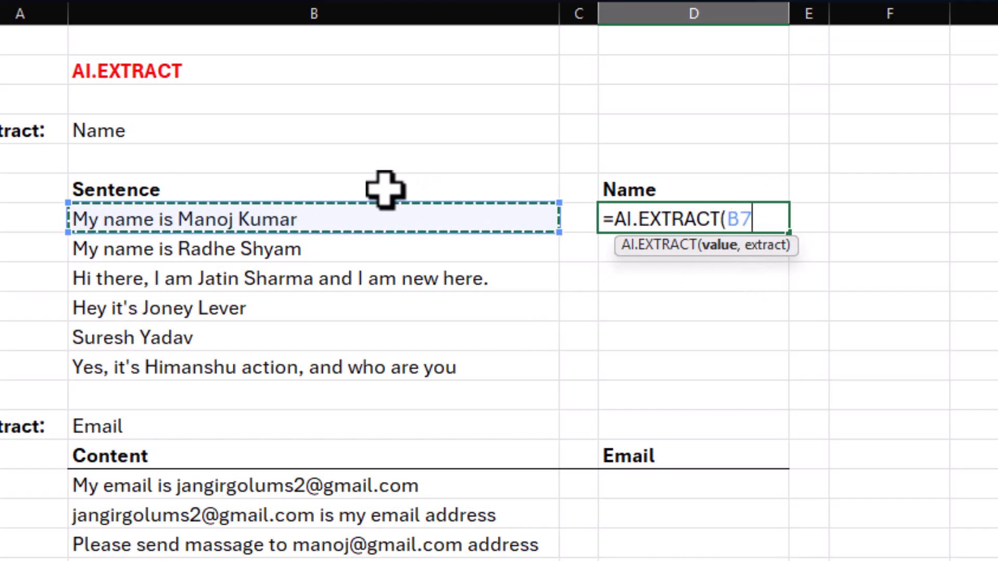
drag(298, 218, 296, 357)
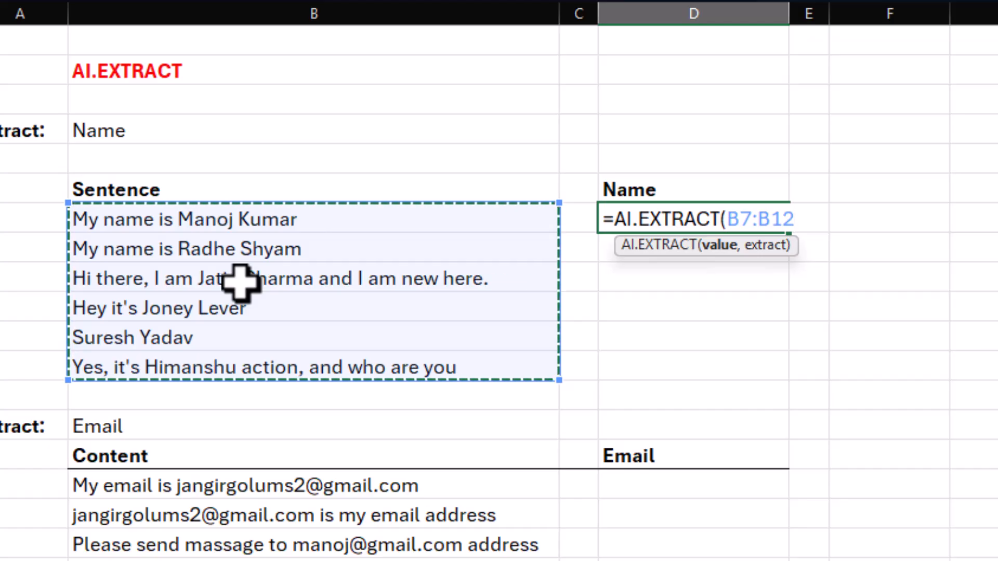
text(,)
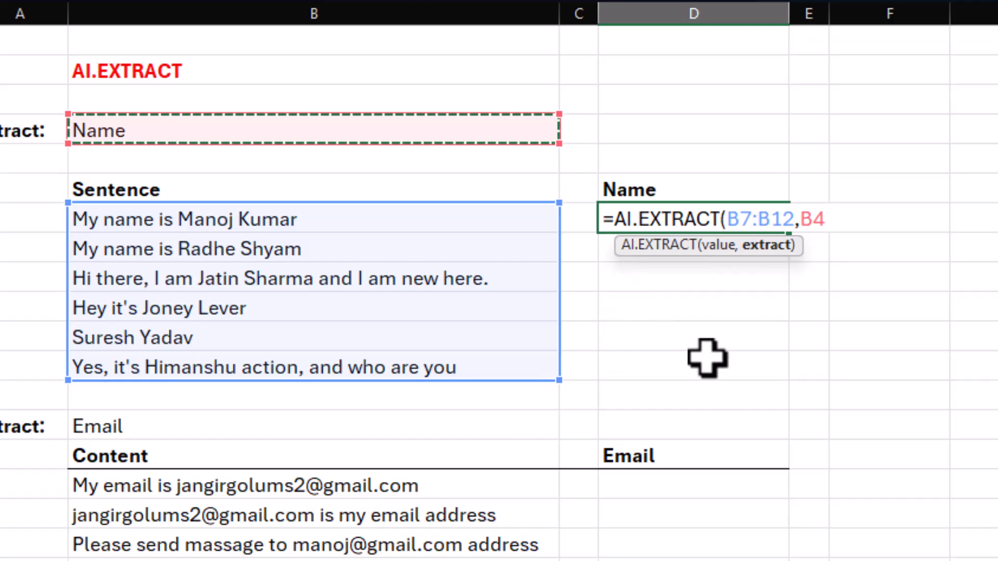
text())
key(Return)
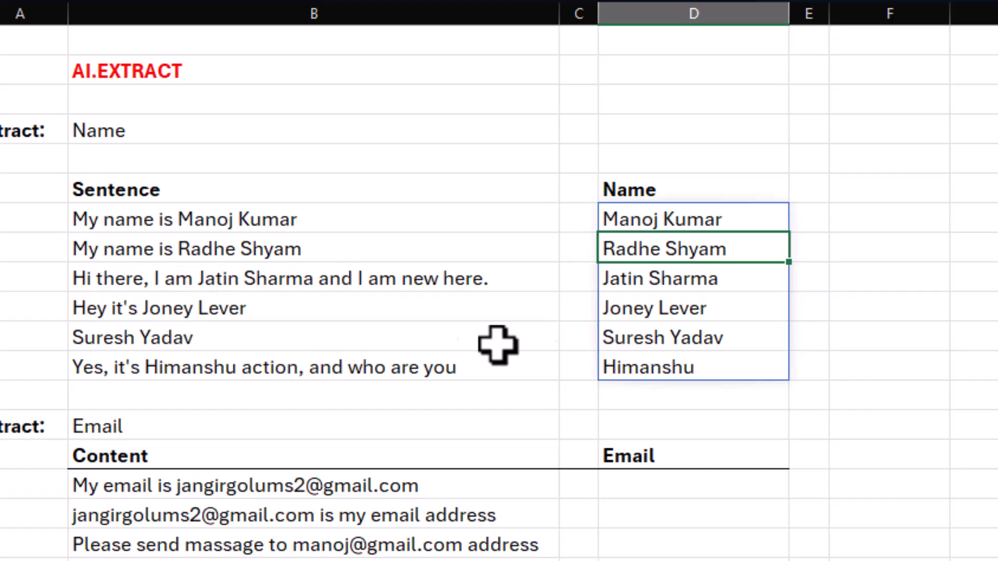
click(861, 396)
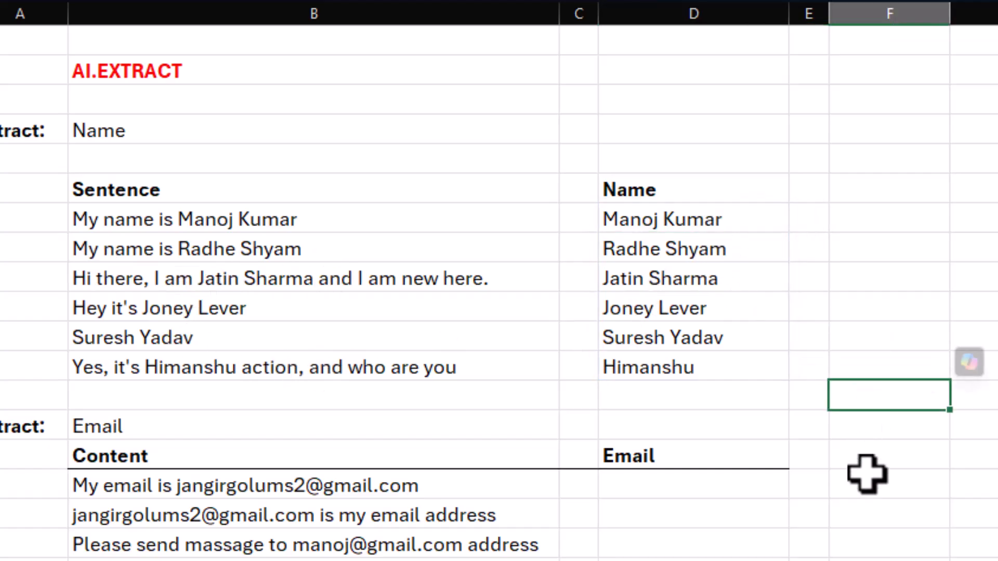
Extract the email addresses from the Content rows into the Email column from D16 with the formula =AI.EXTRACT(B16:B20,B14).
scroll(867, 474, down, 2)
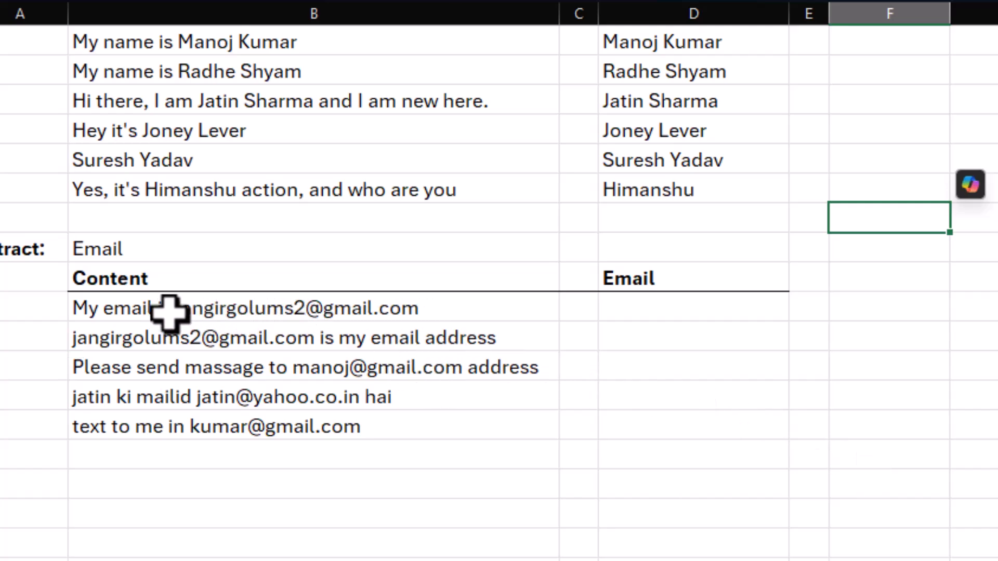
click(651, 315)
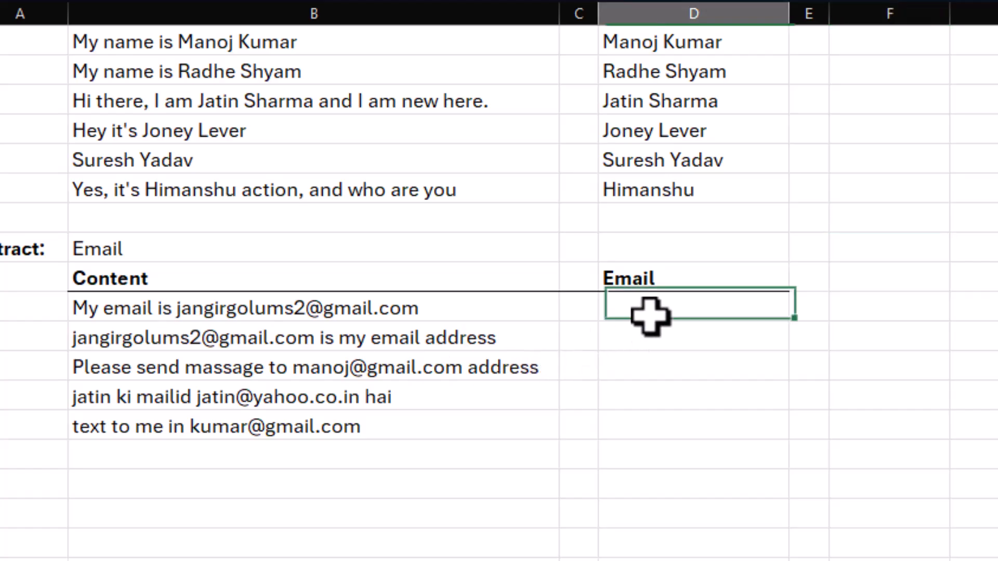
text(=)
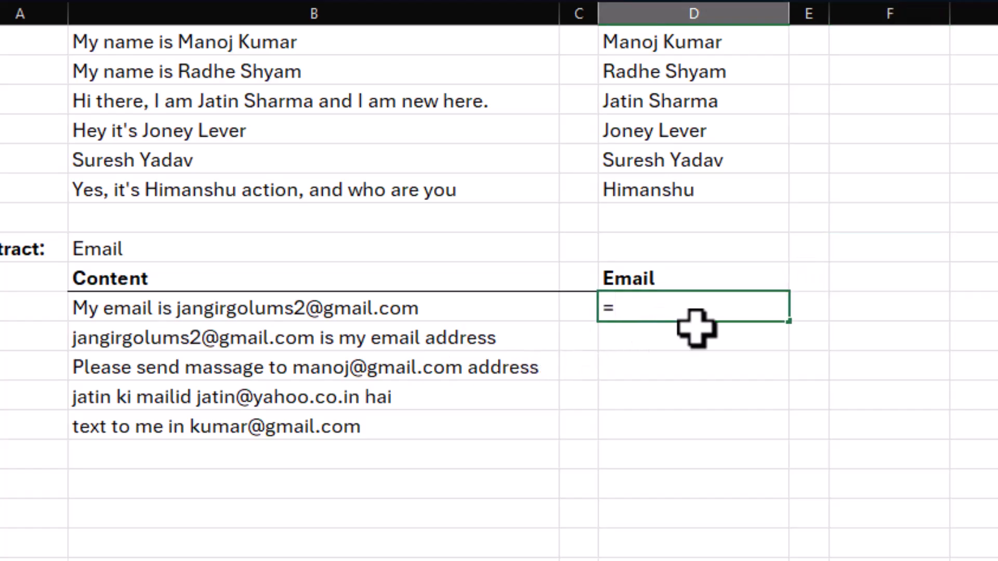
text(ai.)
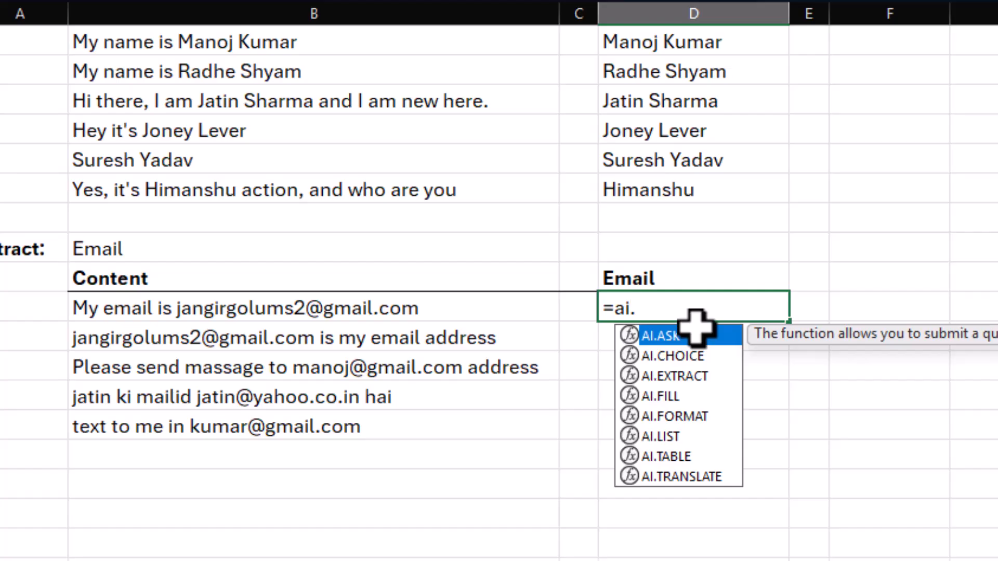
text(e)
key(Tab)
drag(248, 311, 251, 418)
text(,)
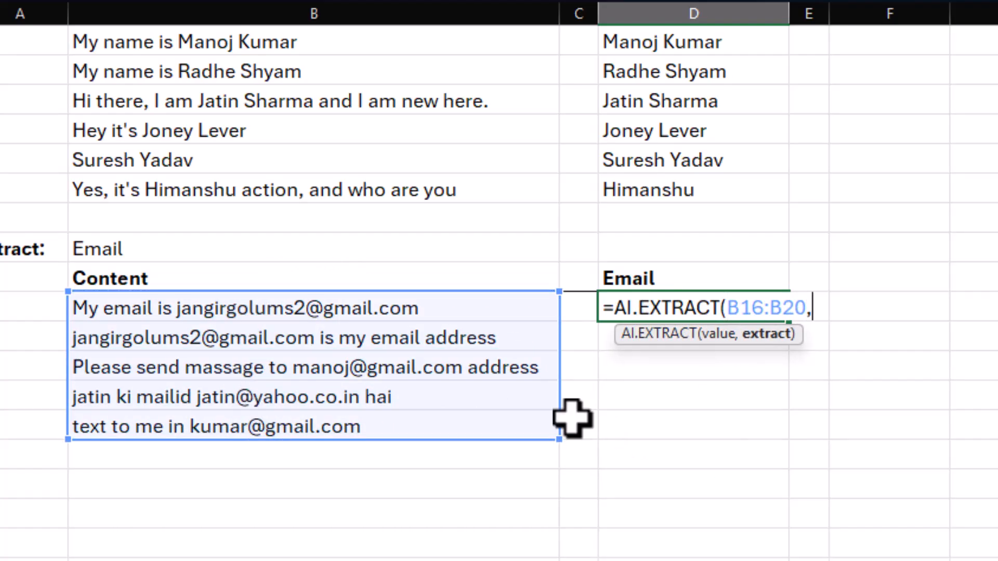
click(179, 253)
text())
key(Return)
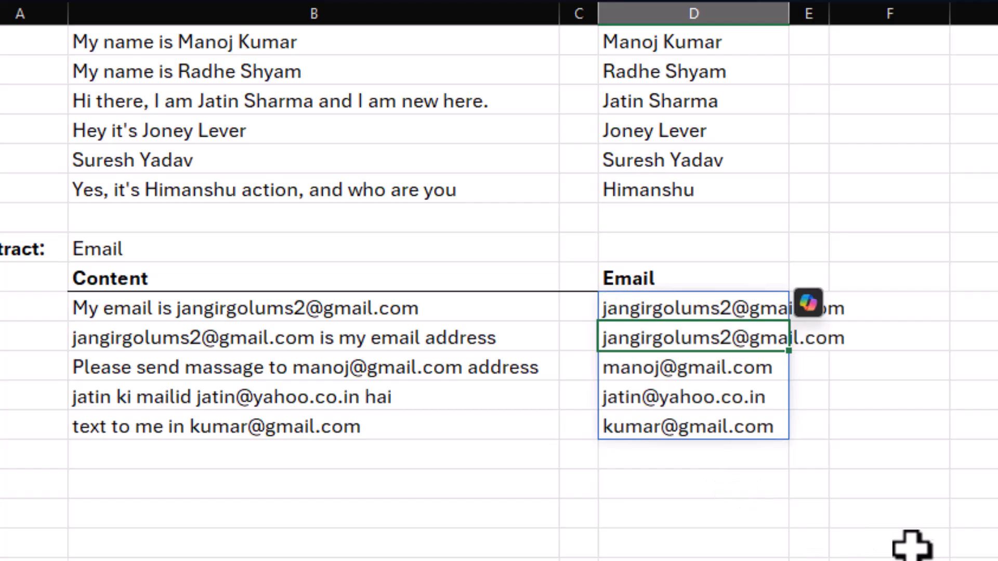
click(913, 543)
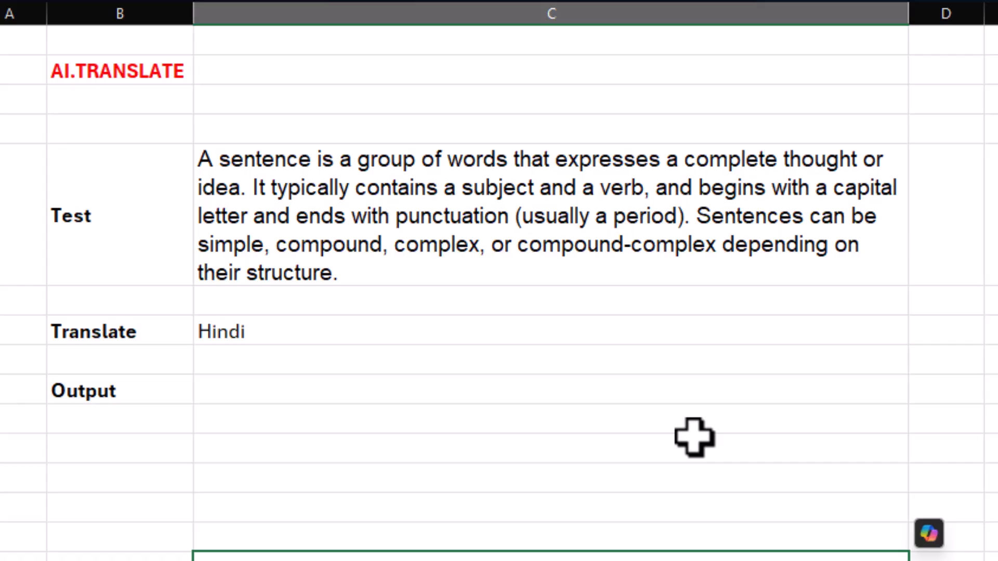
Translate the test paragraph into Hindi in the Output cell C9 with =AI.TRANSLATE(C5,C7), and wrap the cell's text.
click(352, 236)
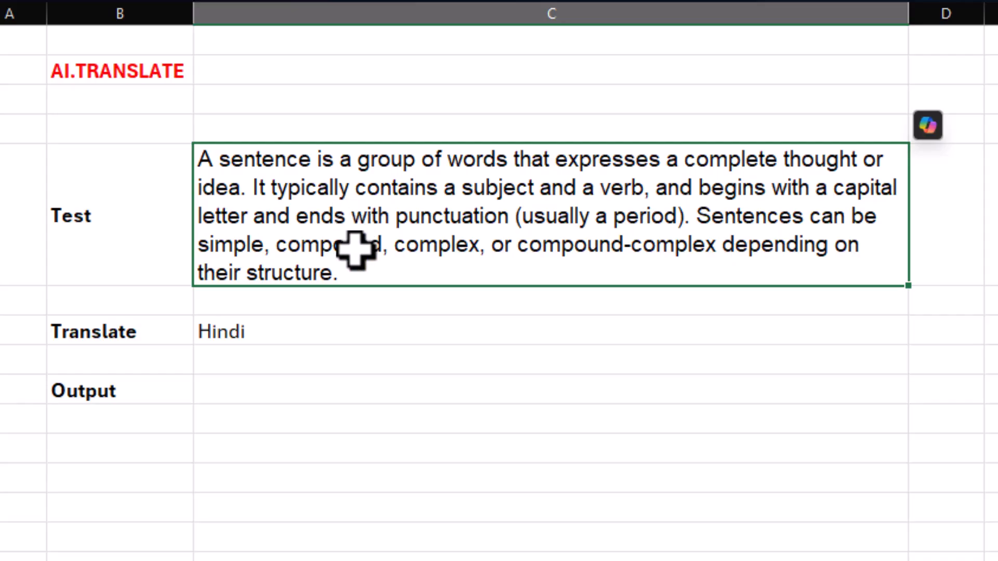
click(301, 393)
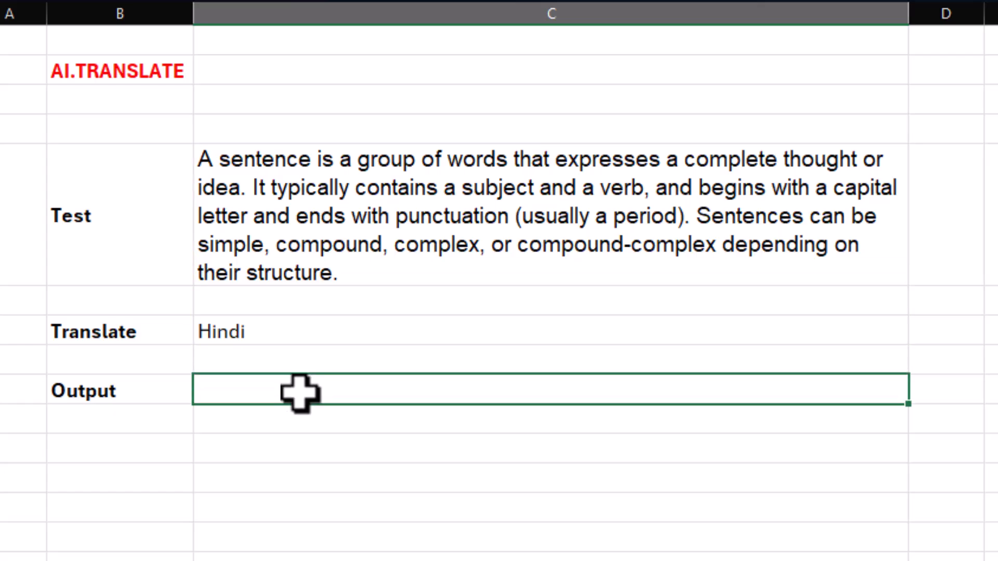
text(=)
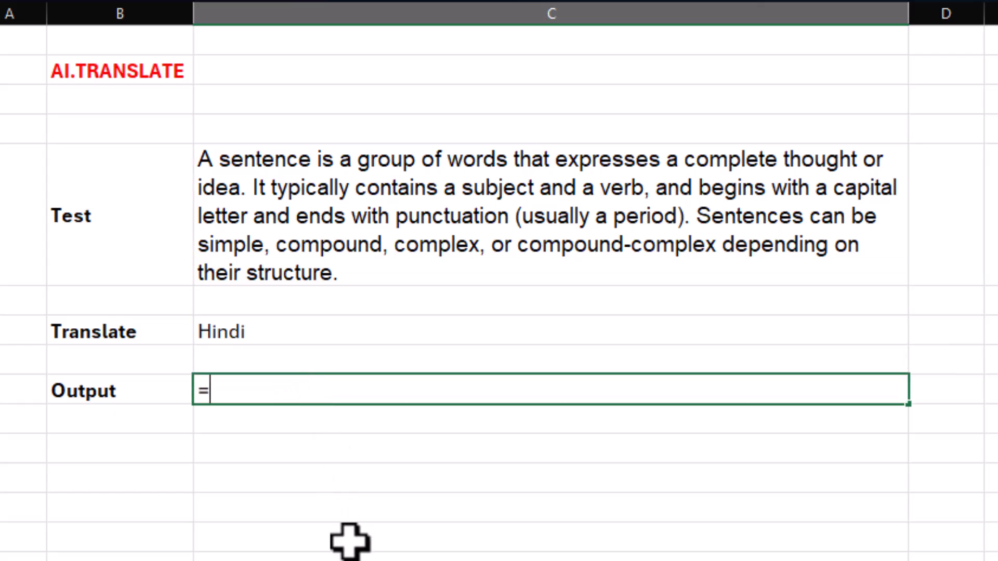
text(ai.tr)
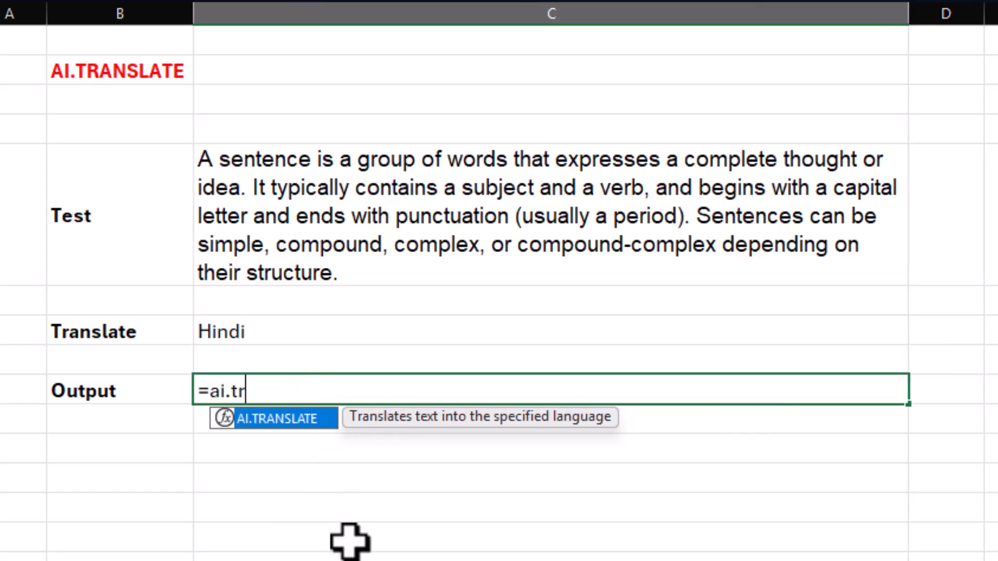
key(Tab)
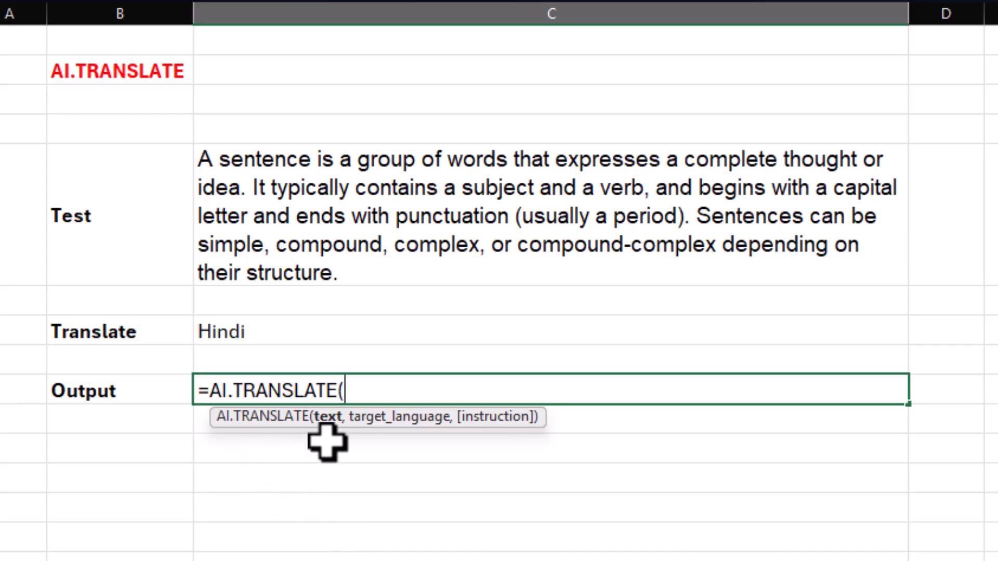
click(268, 220)
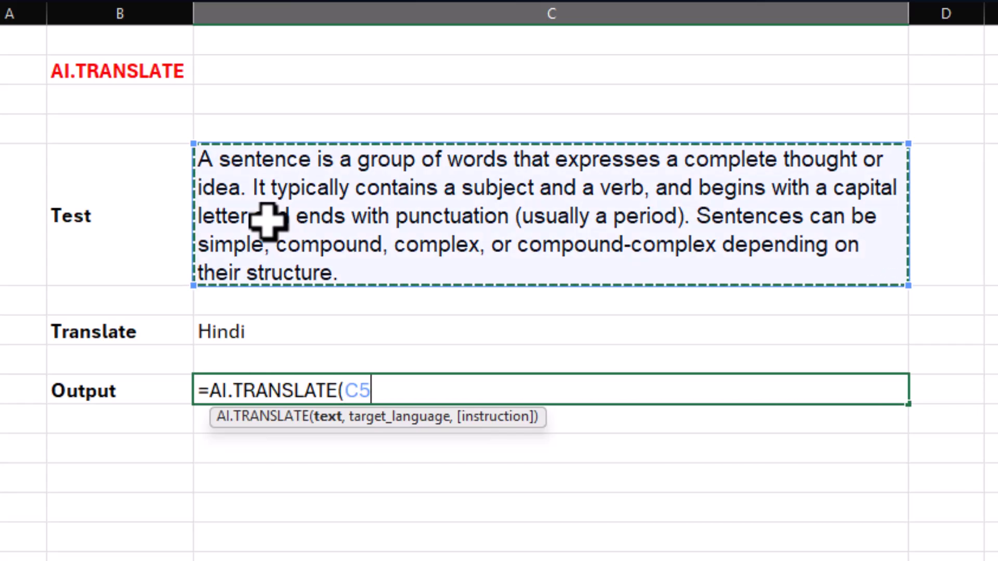
text(,)
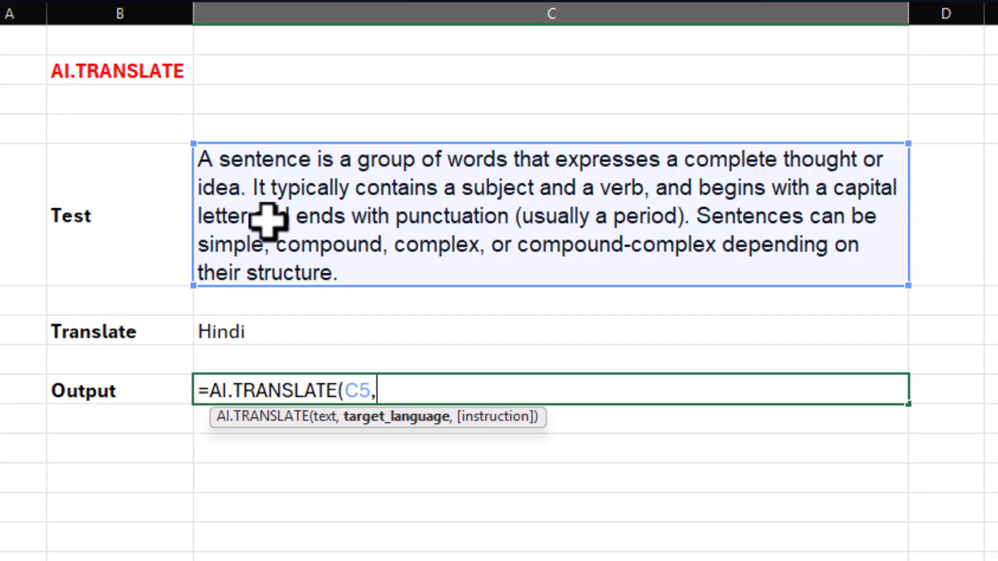
click(236, 331)
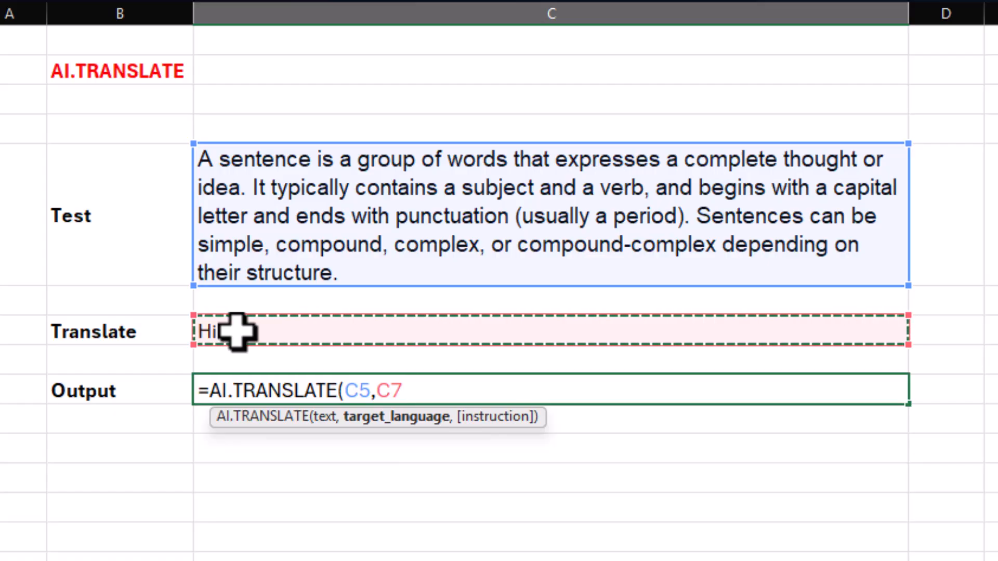
text())
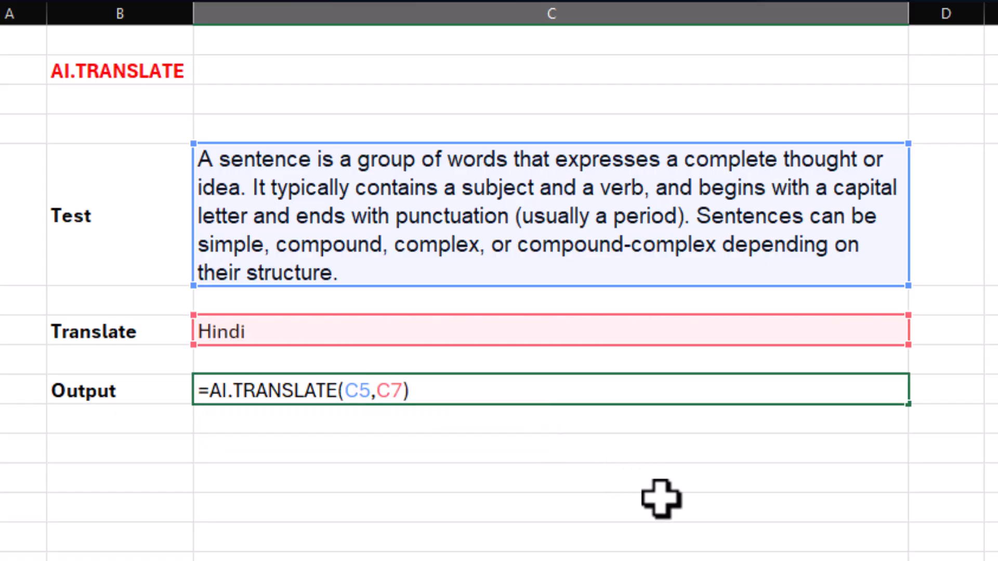
key(Return)
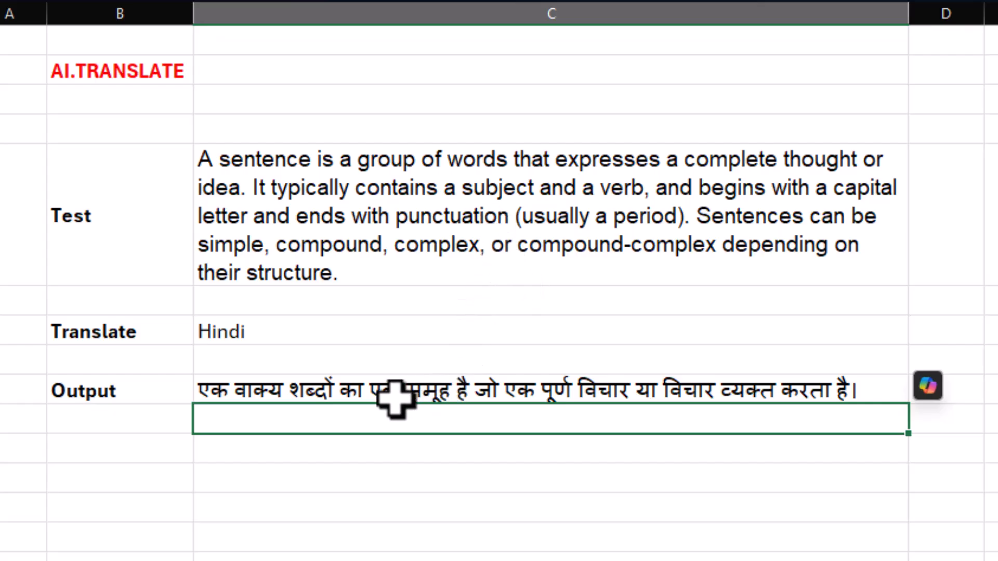
click(394, 394)
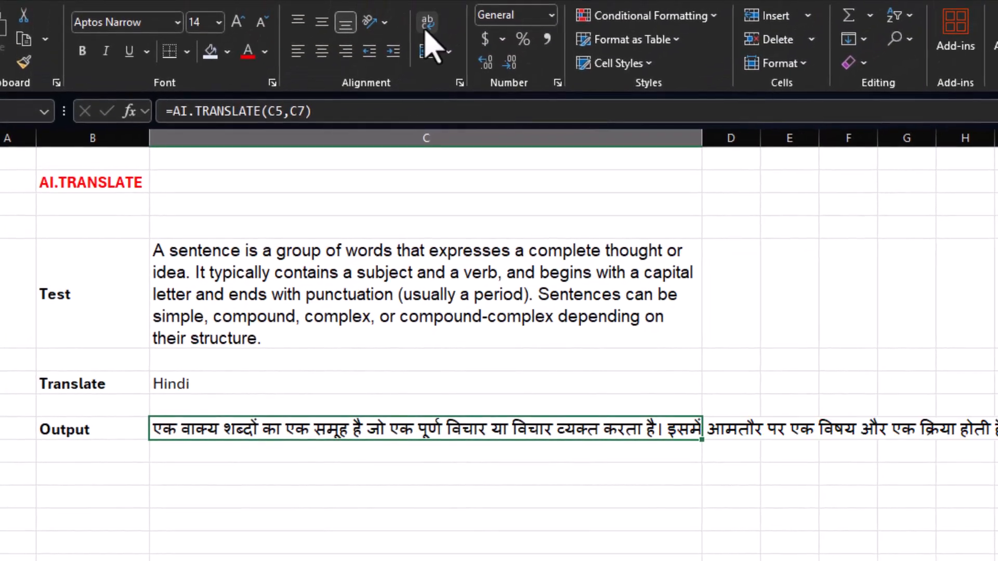
click(427, 30)
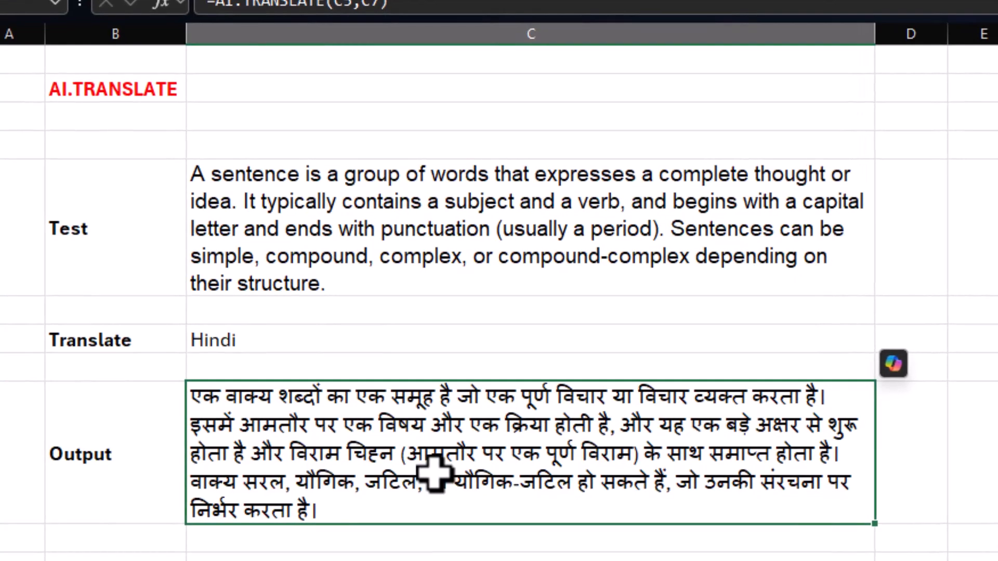
Add a list data validation to the Translate language cell C7 with the source Hindi,English,spanis,punjabi,japani.
click(254, 340)
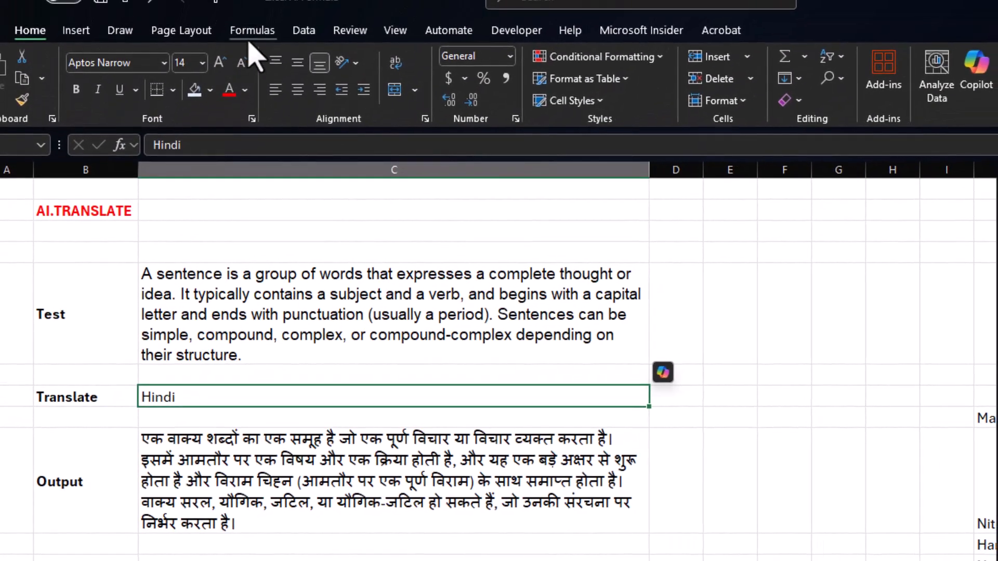
click(303, 31)
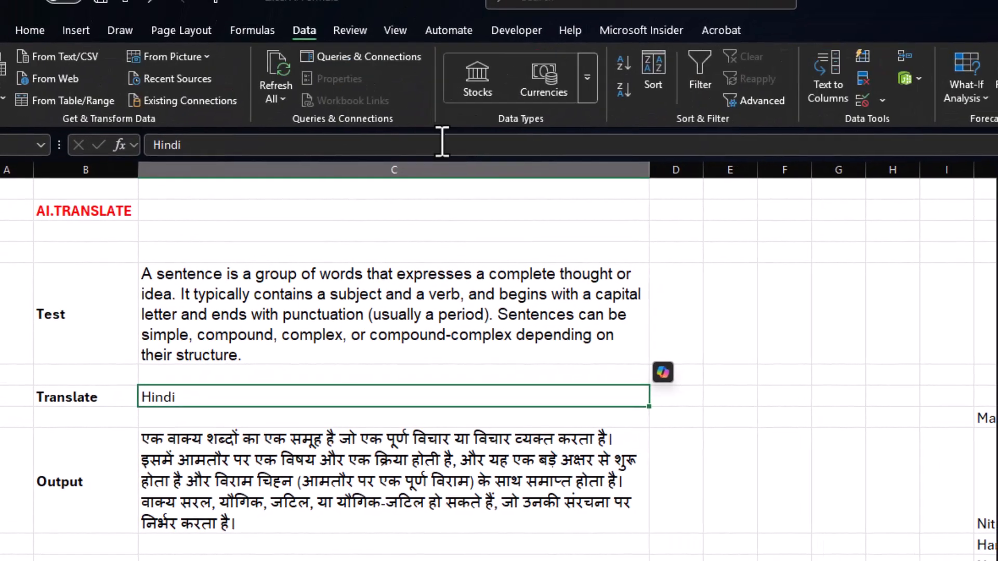
click(882, 100)
click(896, 123)
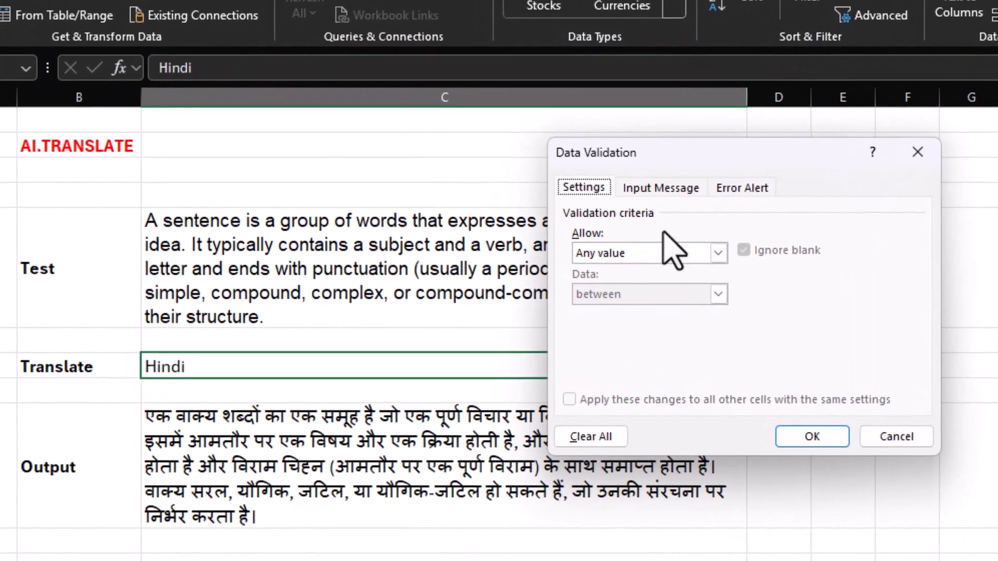
click(567, 302)
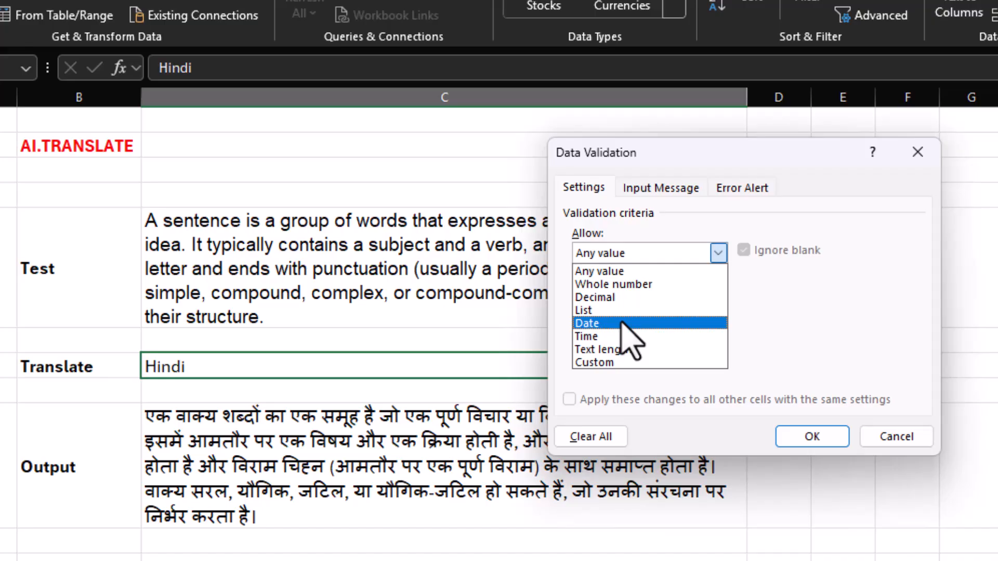
click(592, 310)
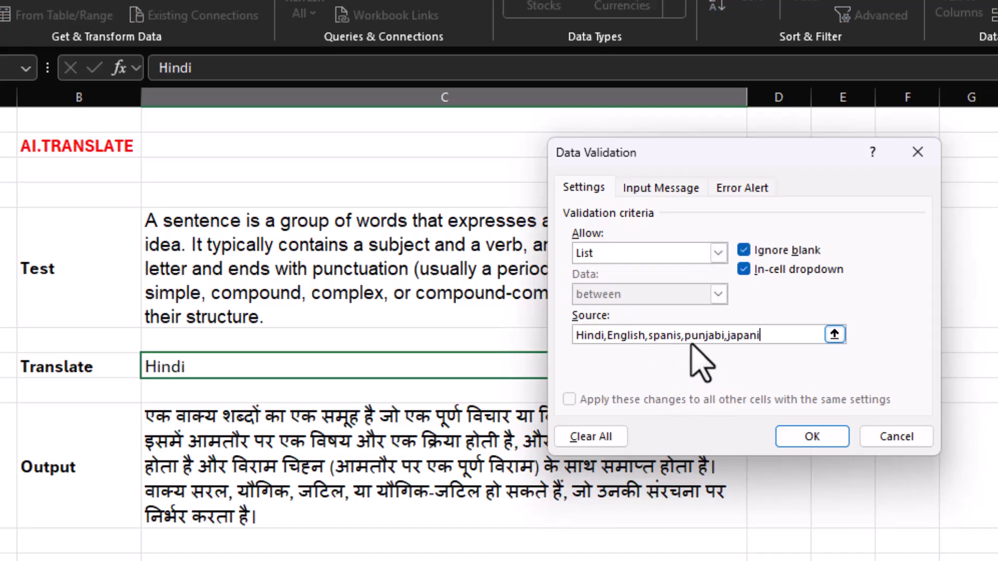
click(818, 436)
Switch the Translate language in C7 to japani to retranslate the paragraph, and change it to punjabi.
click(757, 370)
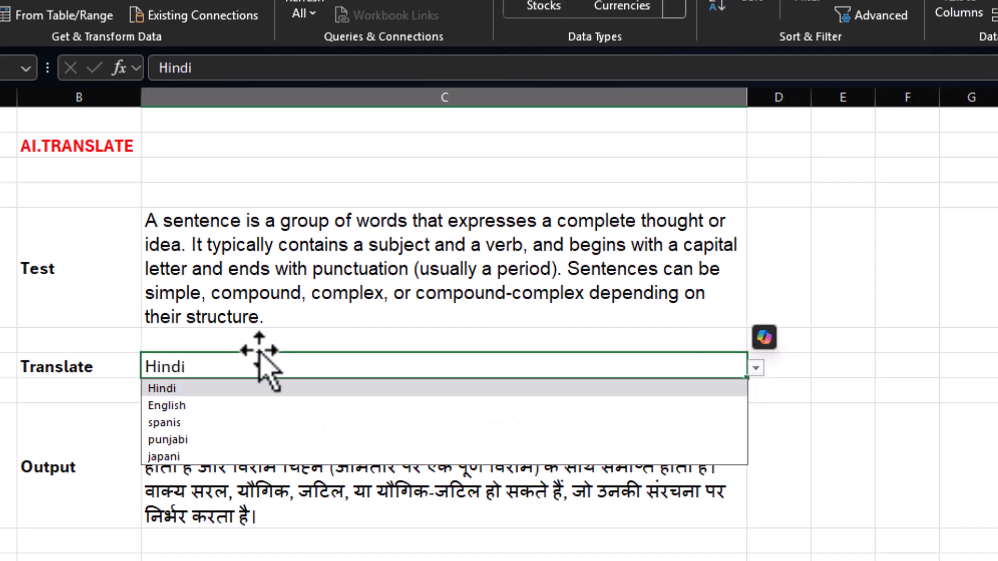
click(209, 457)
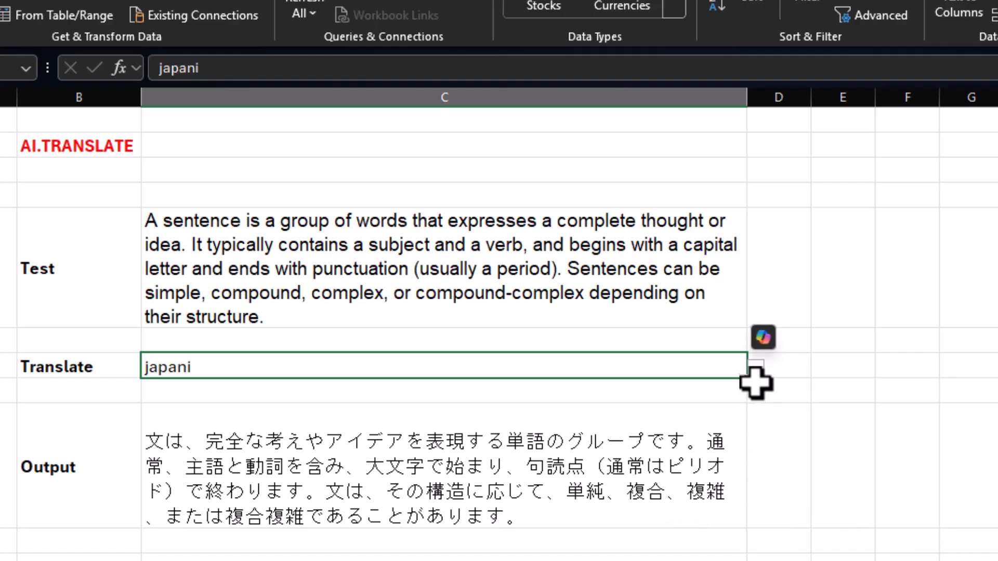
click(756, 369)
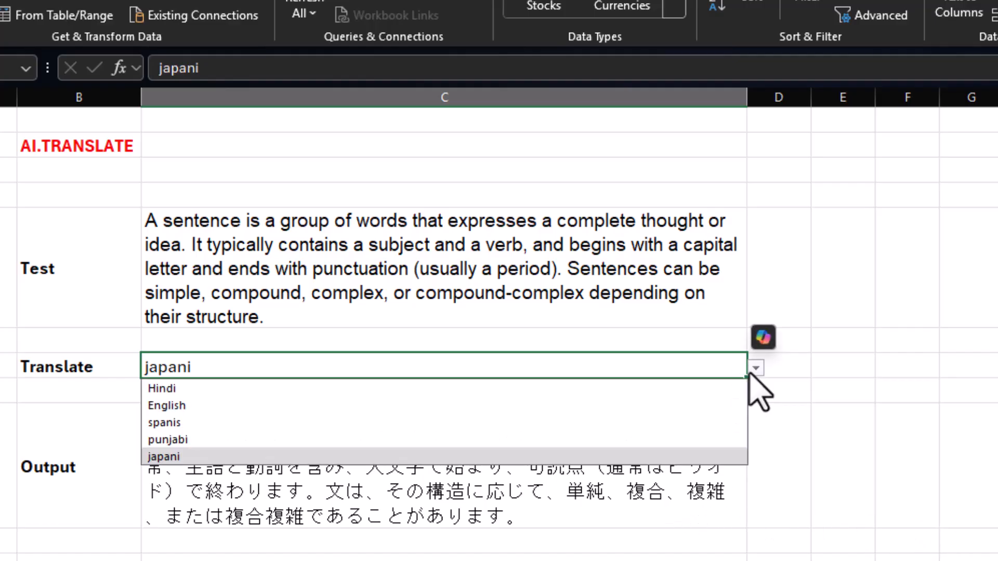
click(421, 440)
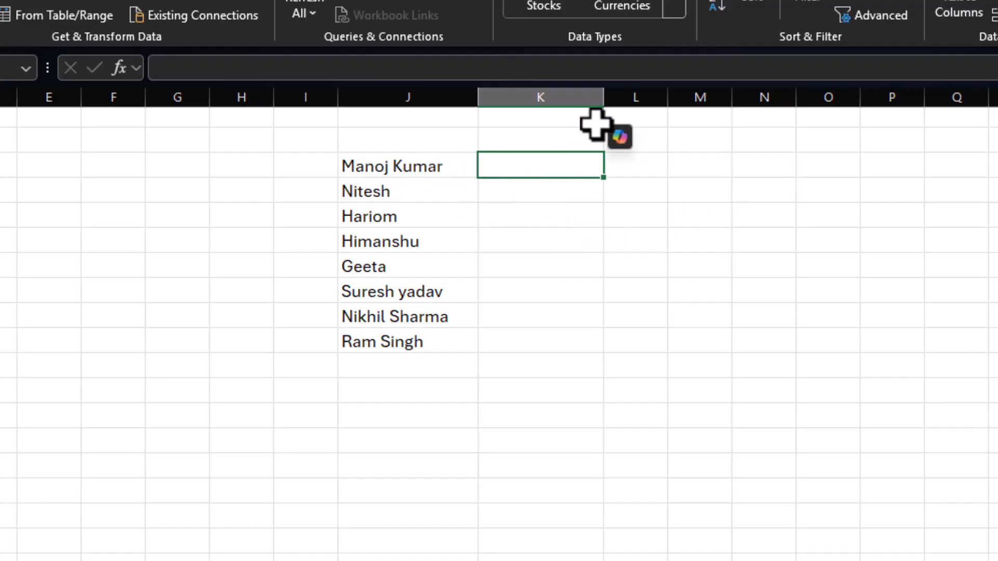
Widen column K and translate the first name in the list into Hindi in K8 with =AI.TRANSLATE(J8,"hindi").
drag(603, 98, 665, 99)
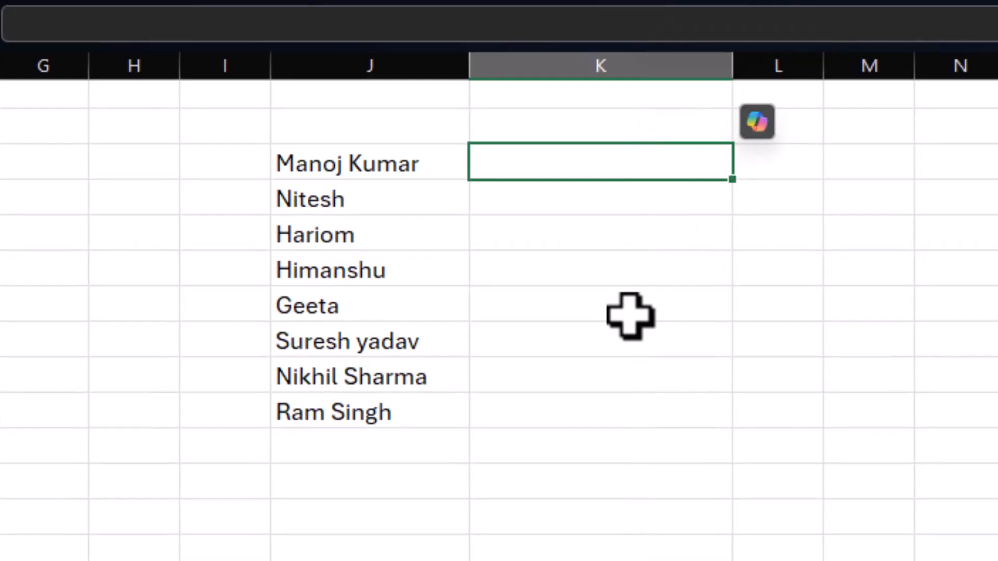
text(=)
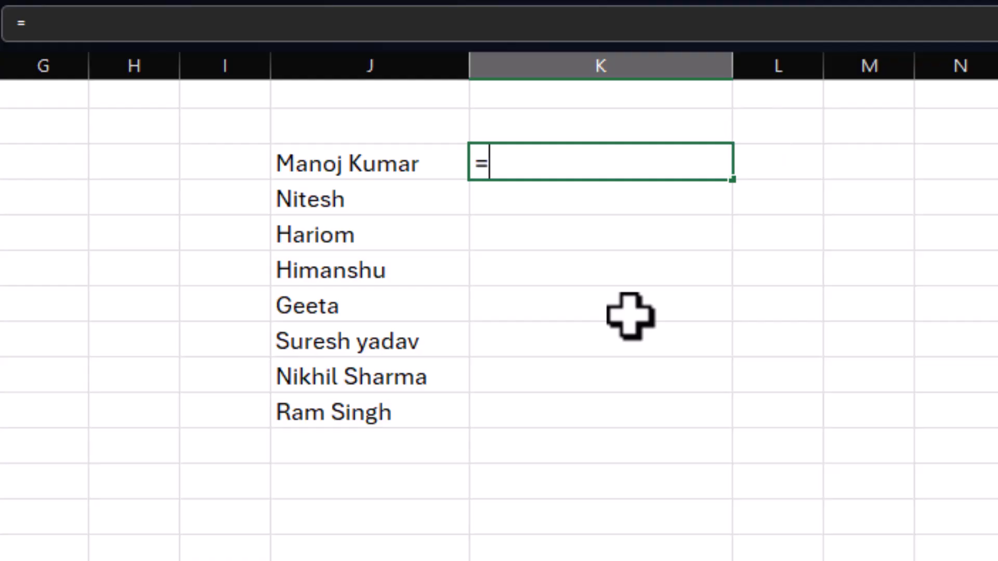
text(ai.tr)
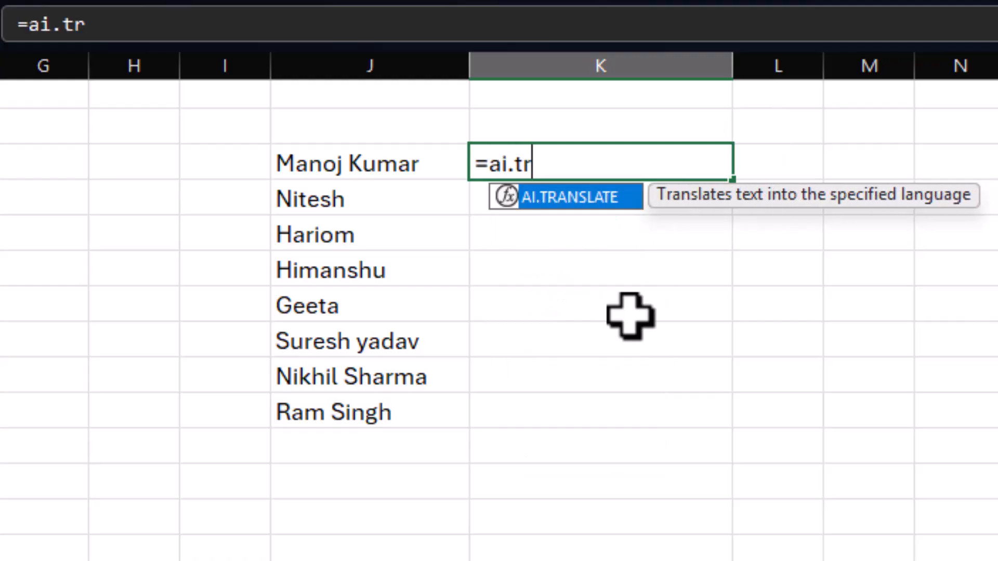
key(Tab)
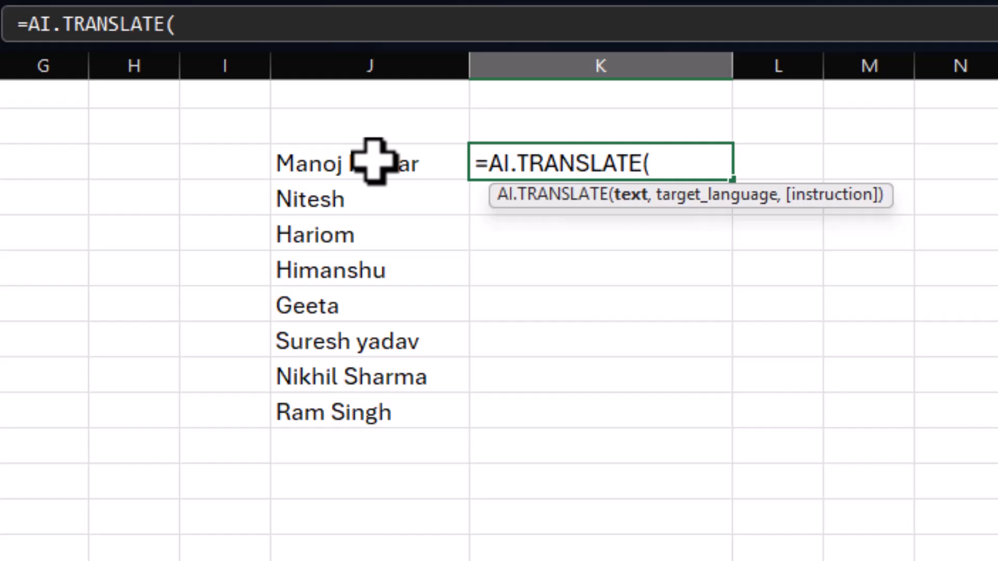
click(373, 163)
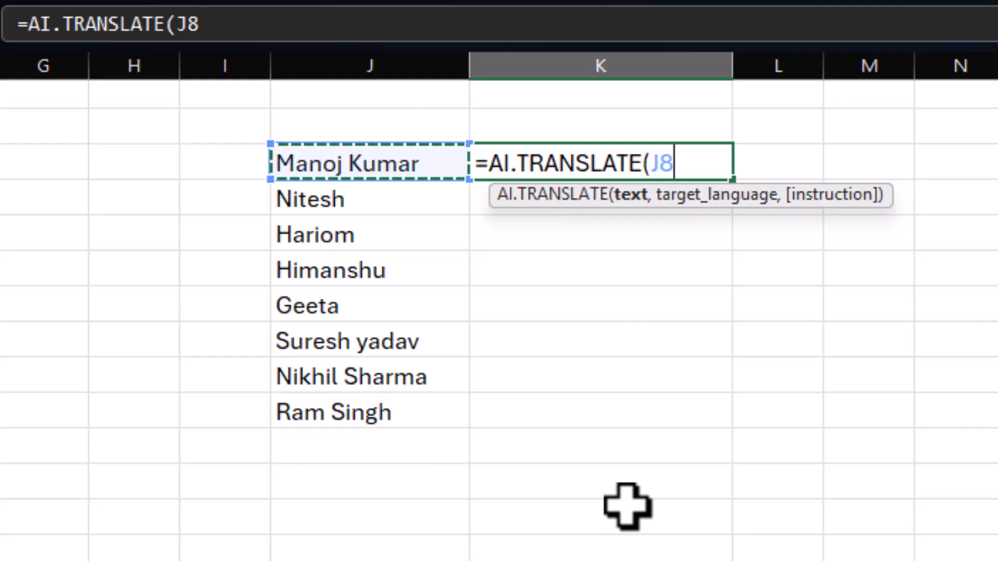
text(,)
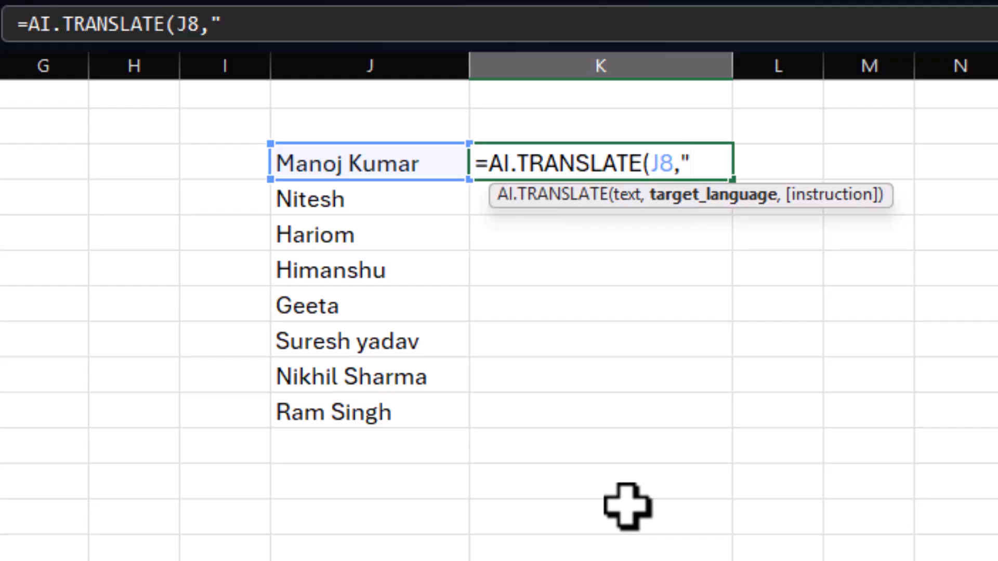
text("hind)
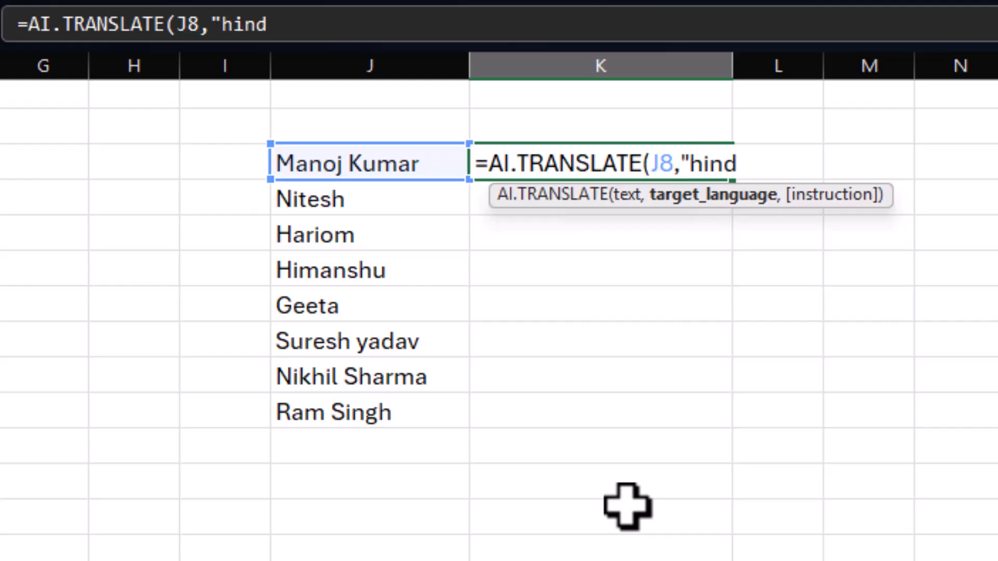
text(i"))
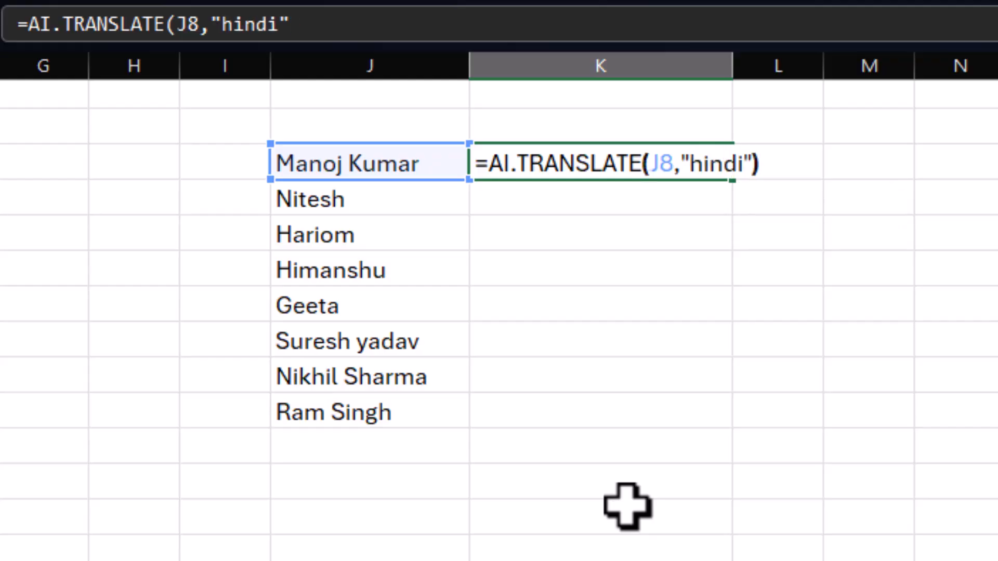
key(Return)
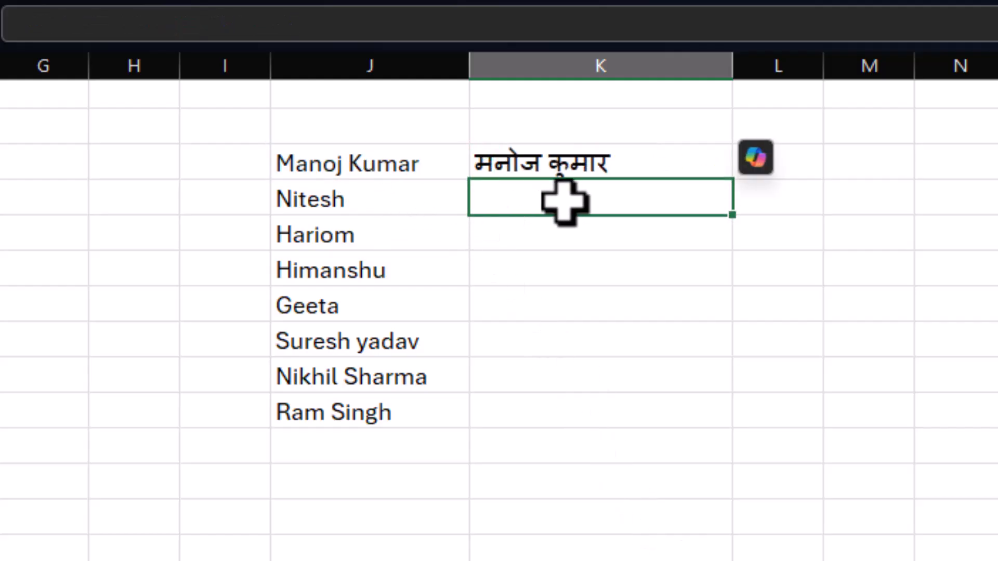
Fill the Hindi translation formula from K8 down column K to the last name in the list.
click(700, 169)
drag(733, 180, 732, 427)
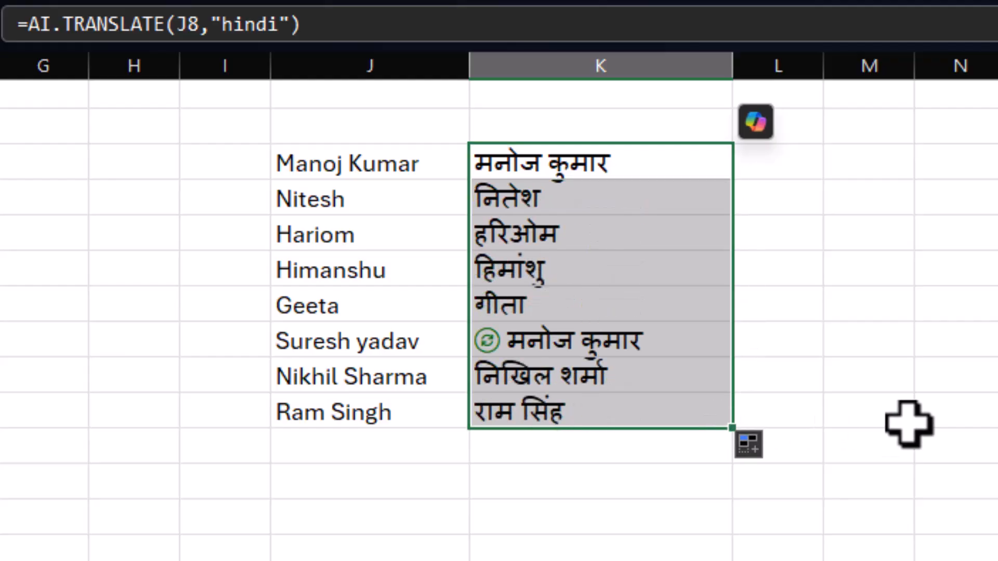
click(911, 381)
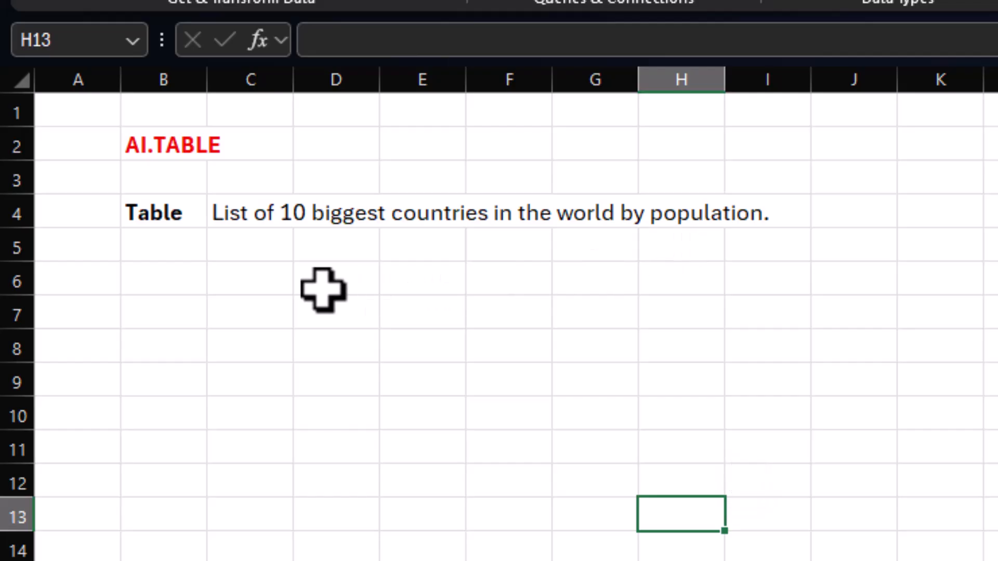
Generate a table of the 10 biggest countries from the prompt in C4 by entering =AI.TABLE(C4) in C6.
click(260, 285)
text(=)
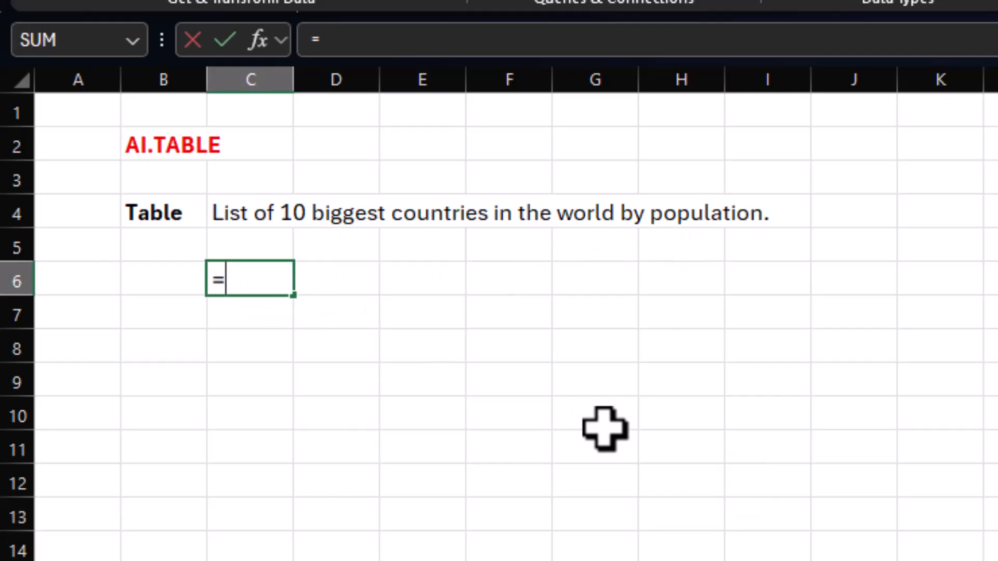
text(ai.)
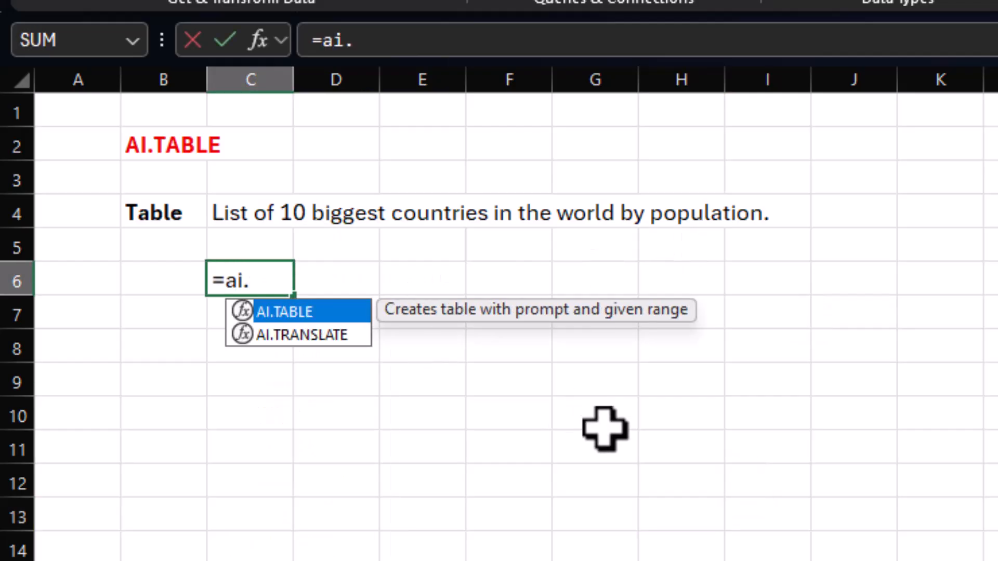
text(t)
key(Tab)
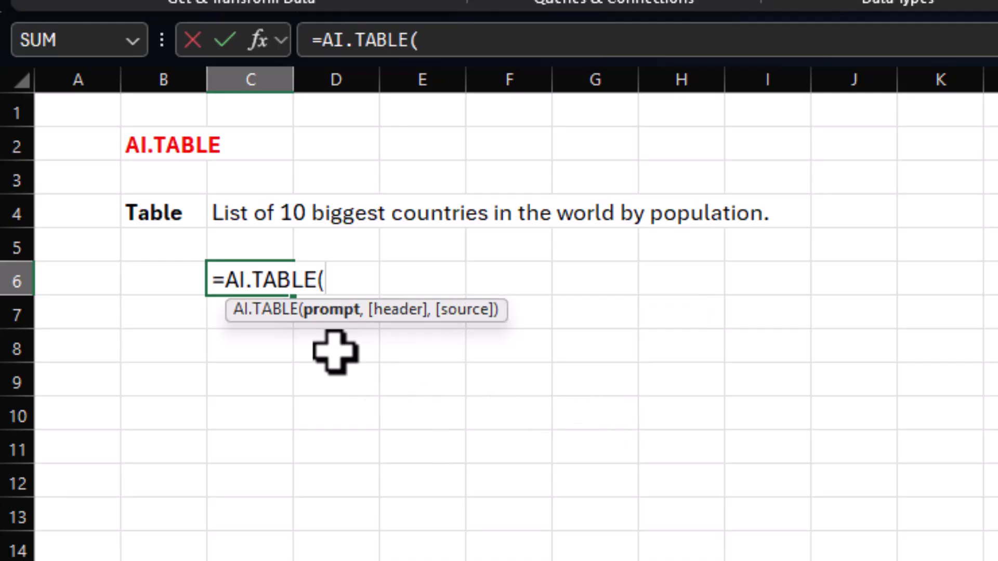
click(241, 211)
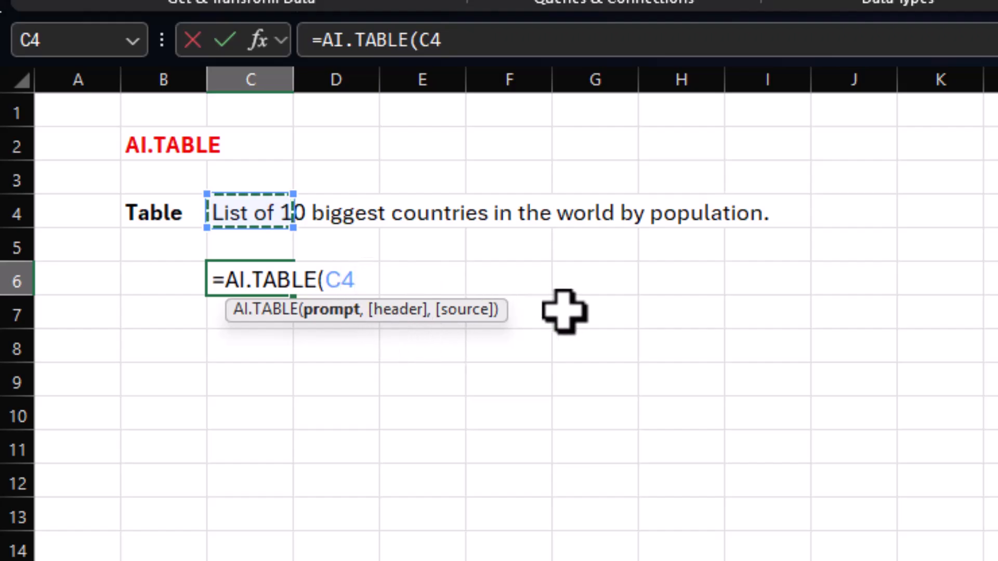
text())
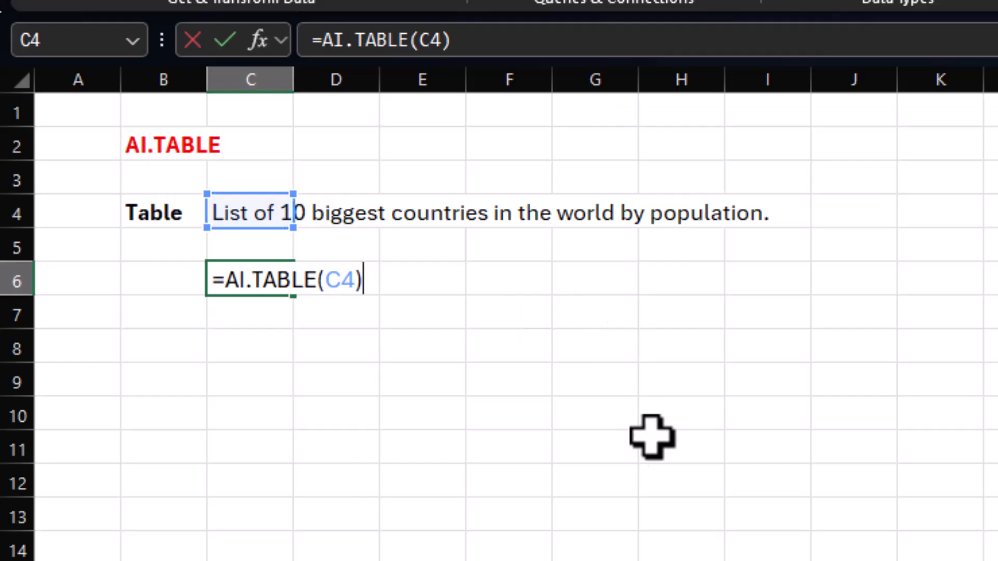
key(Return)
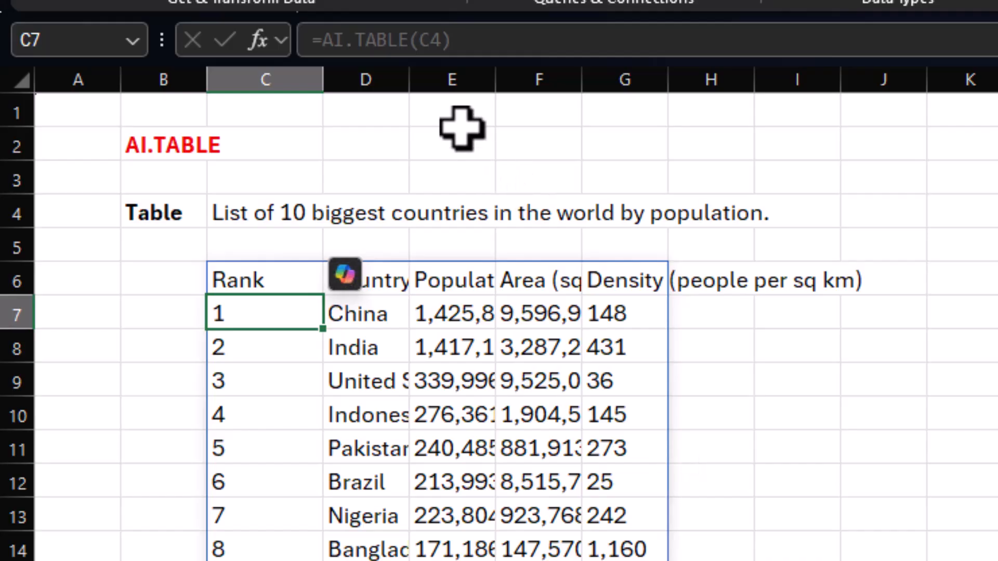
Widen columns D to G of the generated table so that the country, population, area and density values fit.
drag(409, 81, 457, 80)
drag(545, 83, 615, 89)
drag(701, 83, 784, 88)
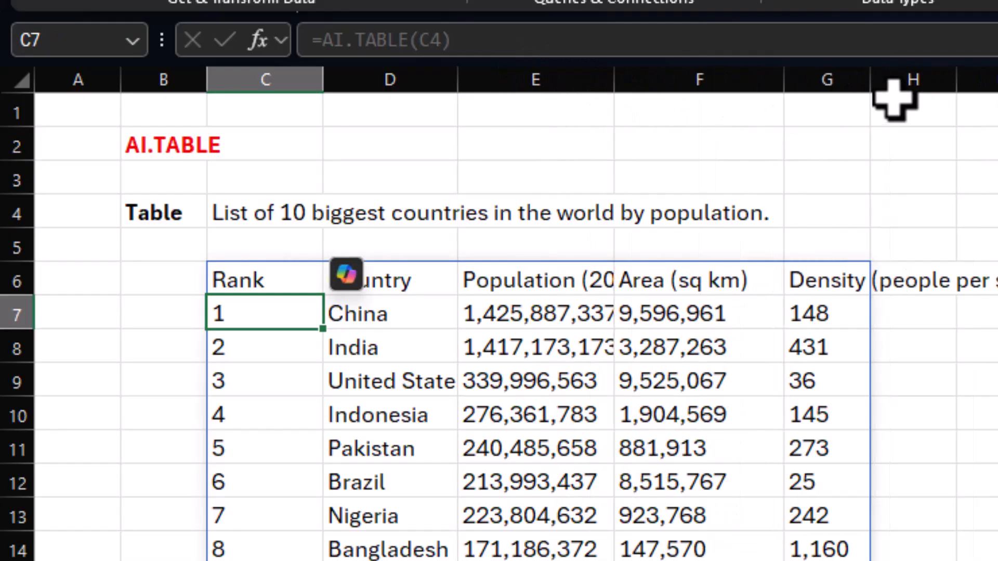
drag(872, 79, 928, 96)
drag(614, 81, 681, 88)
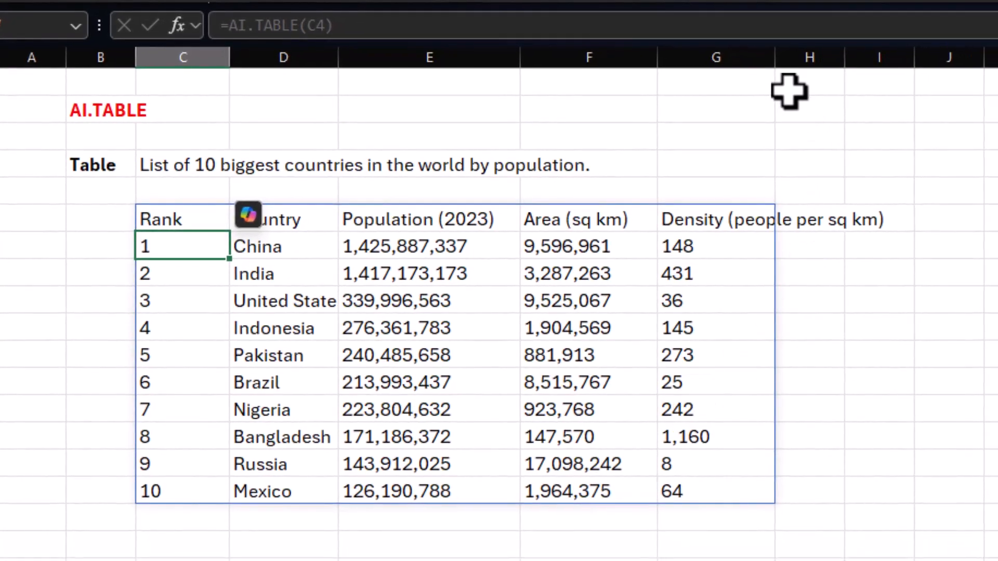
click(531, 317)
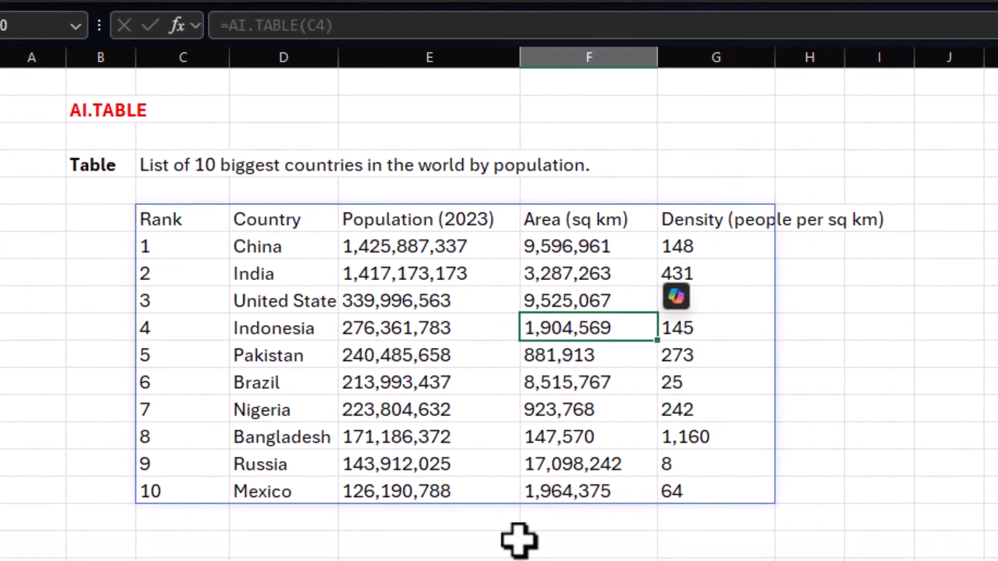
Change the prompt in C4 to "List of 10 biggest countries in the world by population, continent,surface area." to regenerate the table.
double_click(174, 172)
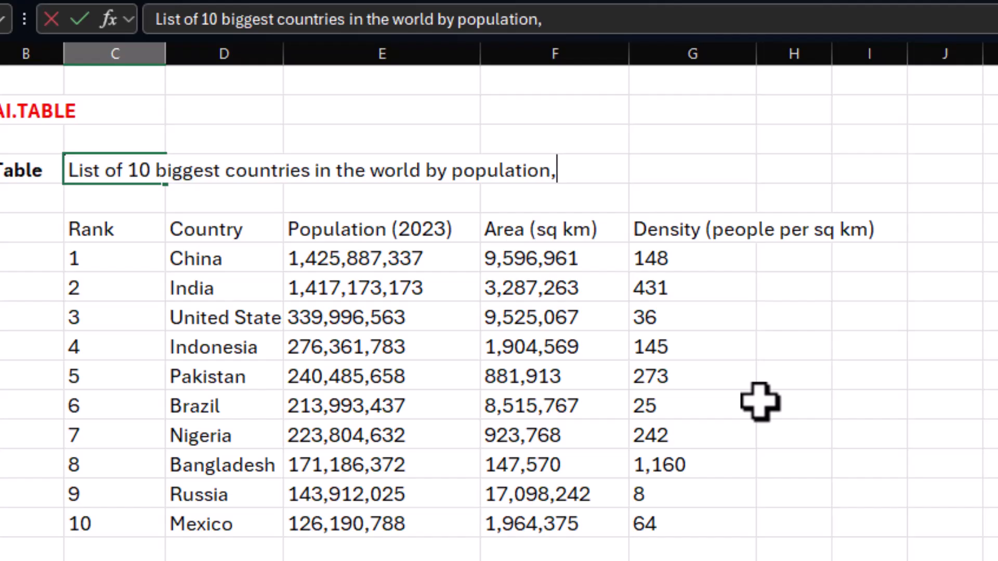
text(continent,surface area.)
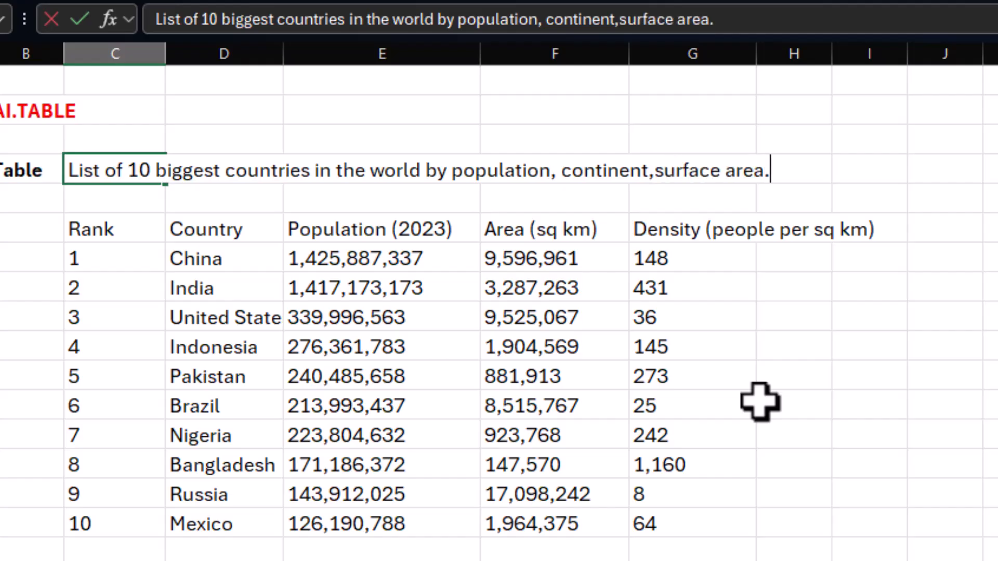
key(Return)
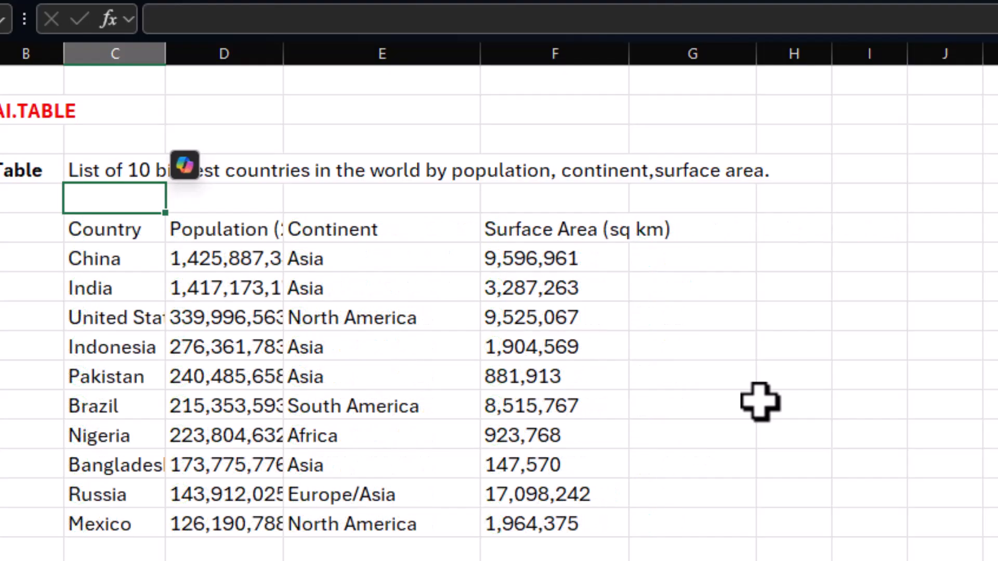
Widen columns D and F to fit the regenerated table's population and surface area headers, and select the range C6:F16.
drag(283, 54, 356, 56)
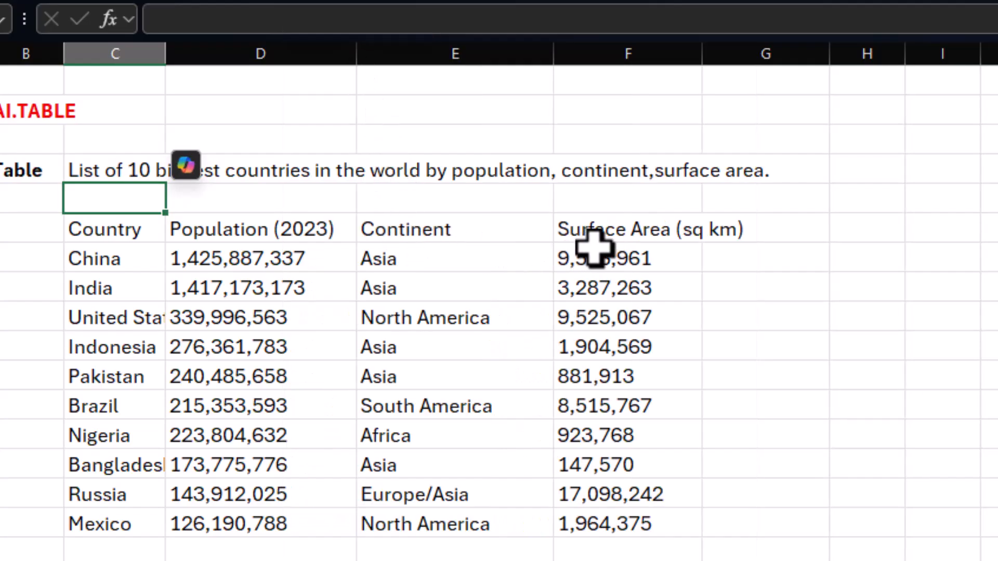
drag(701, 52, 753, 67)
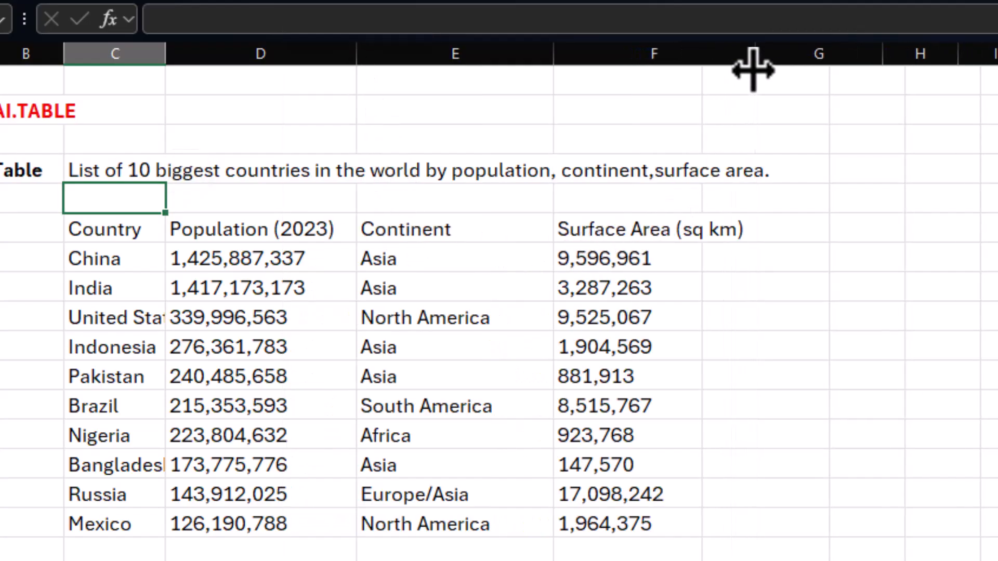
drag(133, 229, 728, 515)
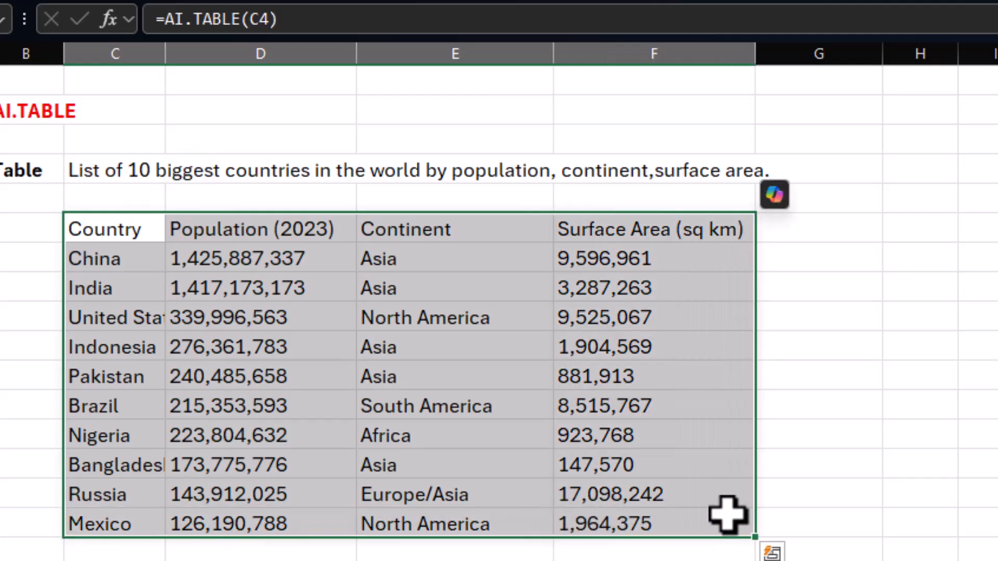
Generate the random list of 10 people under the First Name to Country headers by entering =AI.TABLE(C3,C5:G5) in C6.
click(892, 490)
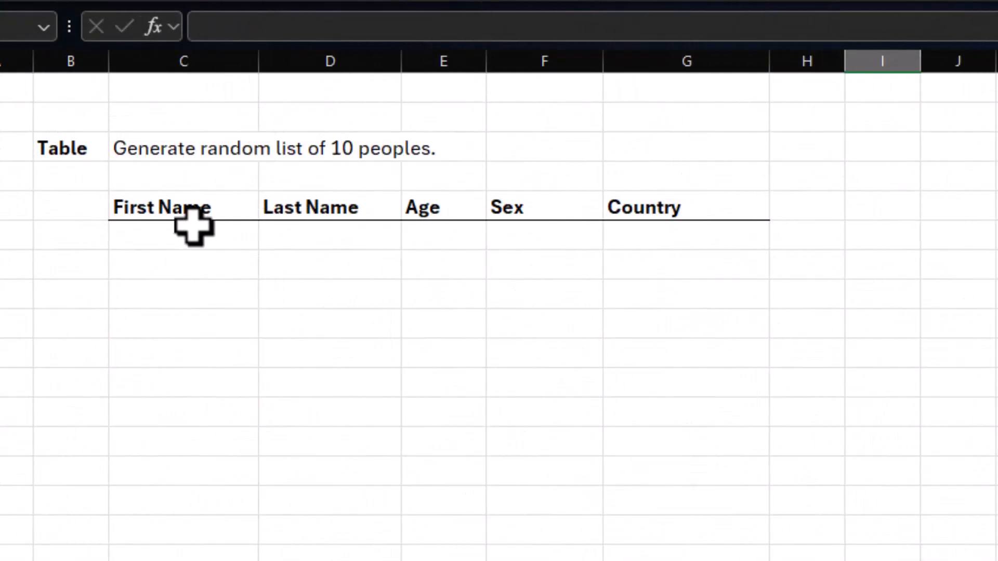
drag(160, 214, 704, 211)
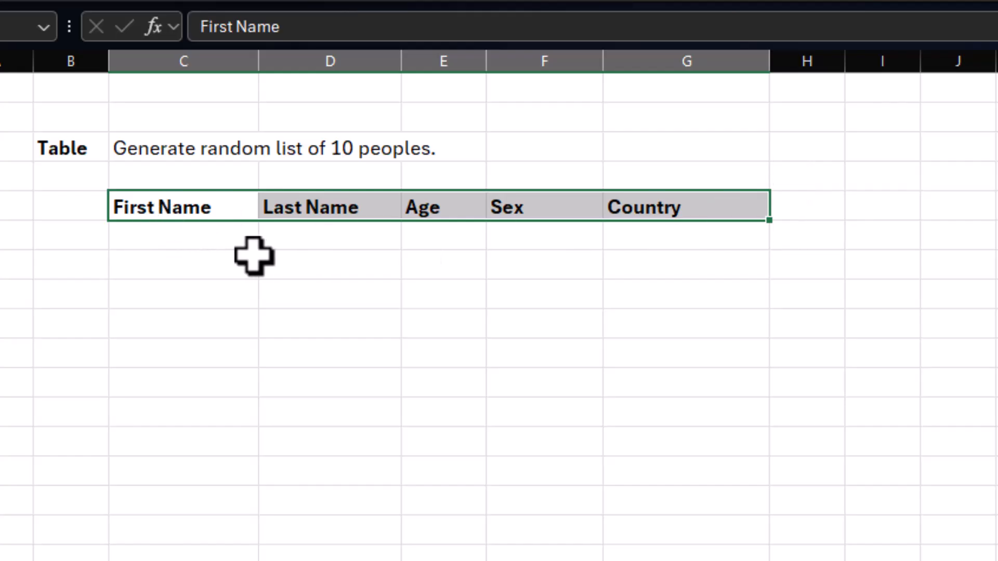
key(Down)
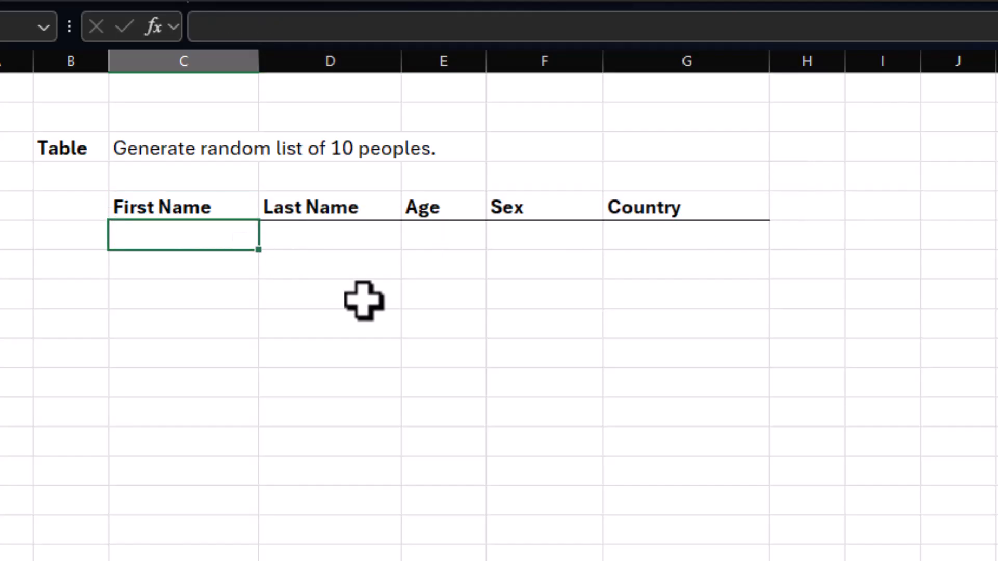
text(=ai.t)
key(Tab)
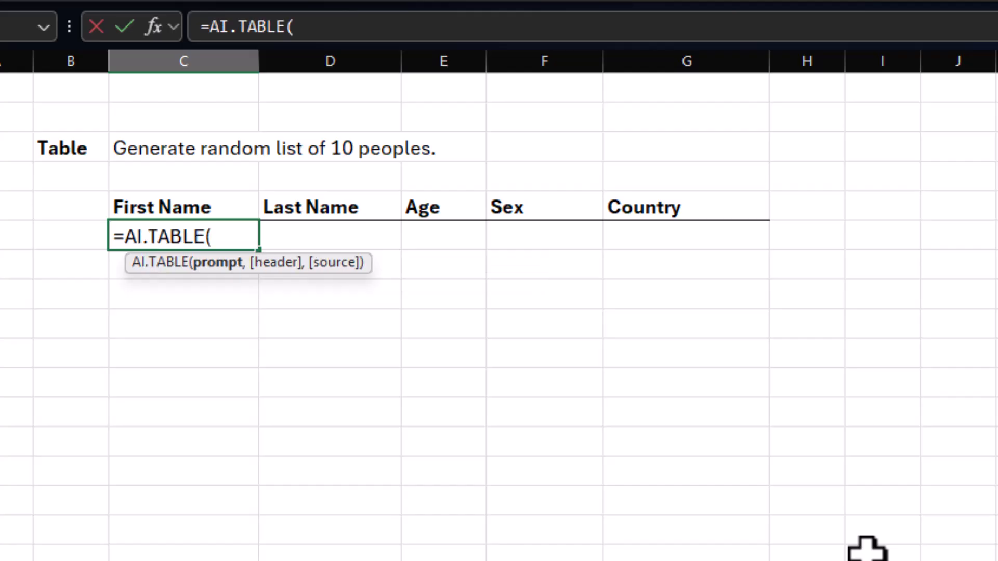
click(166, 152)
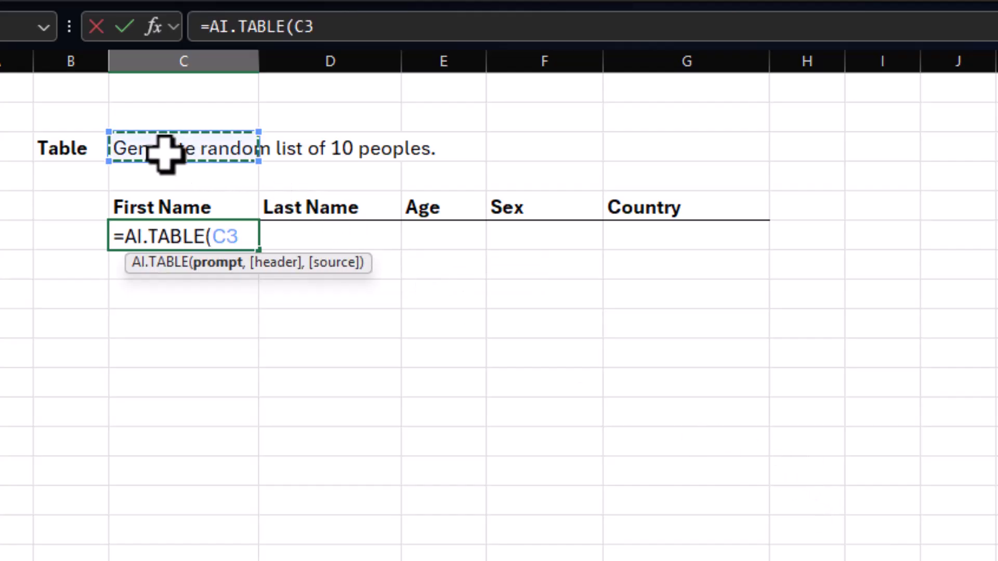
text(,)
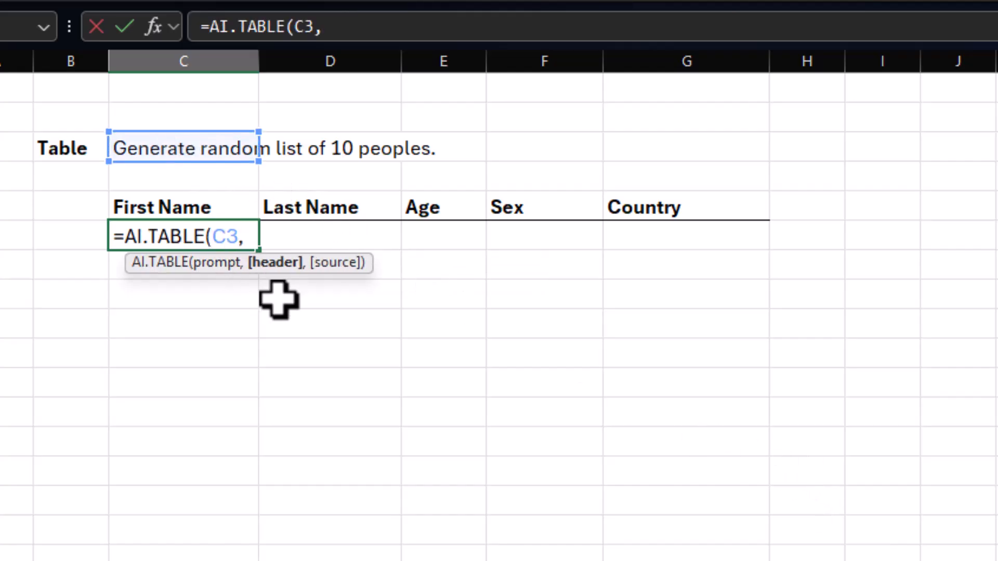
drag(154, 208, 668, 213)
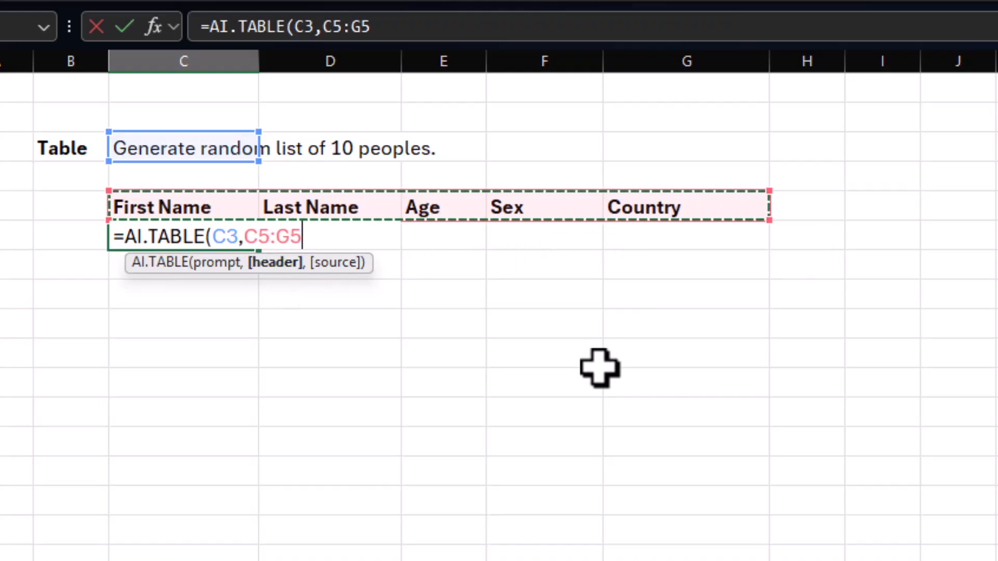
text())
key(Return)
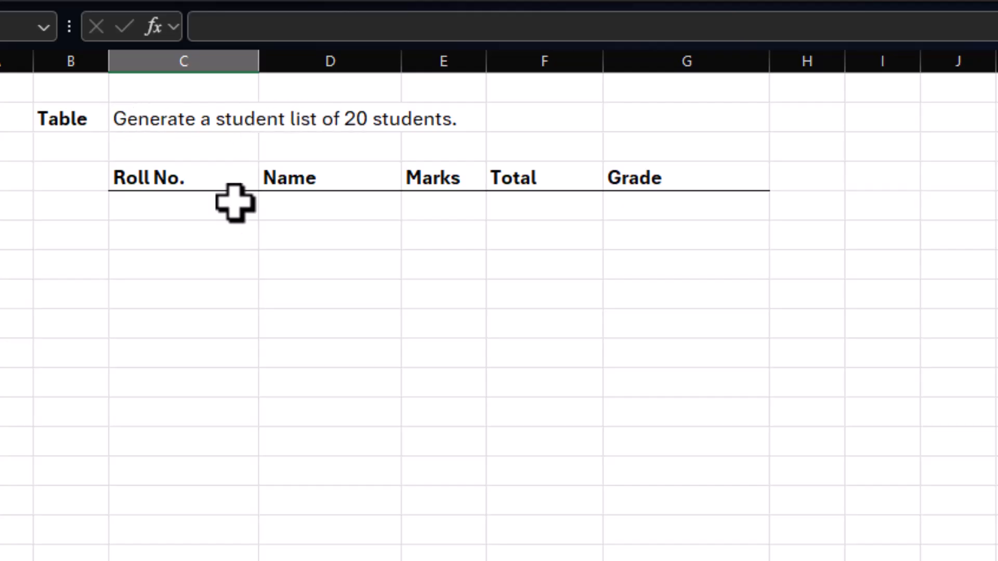
Generate the list of 20 students under the Roll No. to Grade headers by entering =AI.TABLE(C18,C20:G20) in C21.
click(172, 208)
text(=)
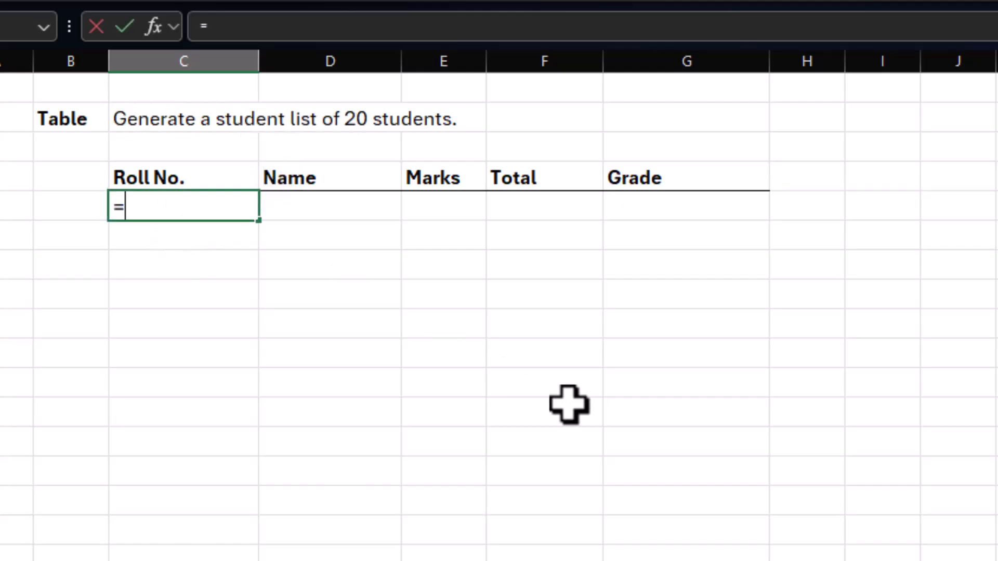
text(ai.t)
key(Tab)
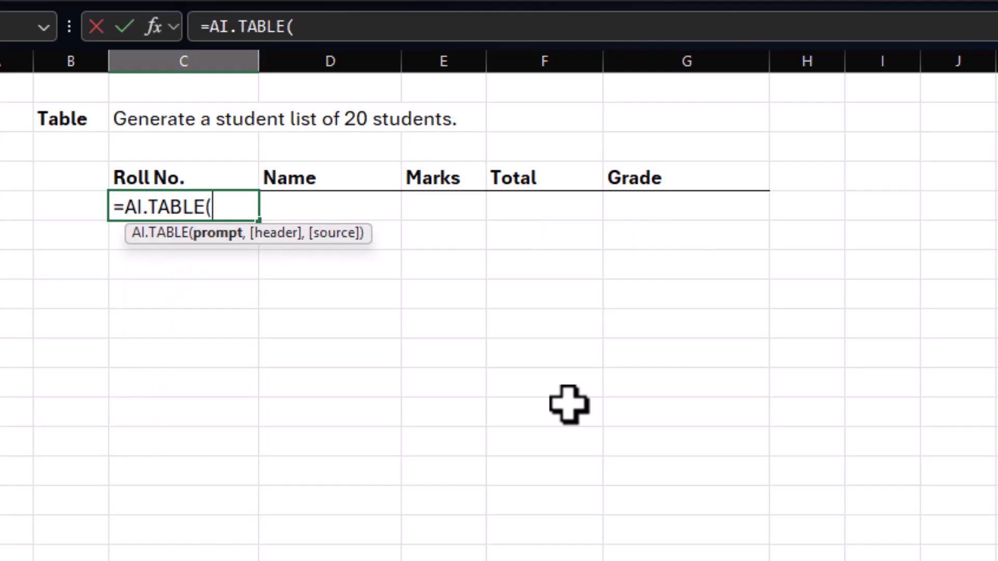
click(143, 119)
text(,)
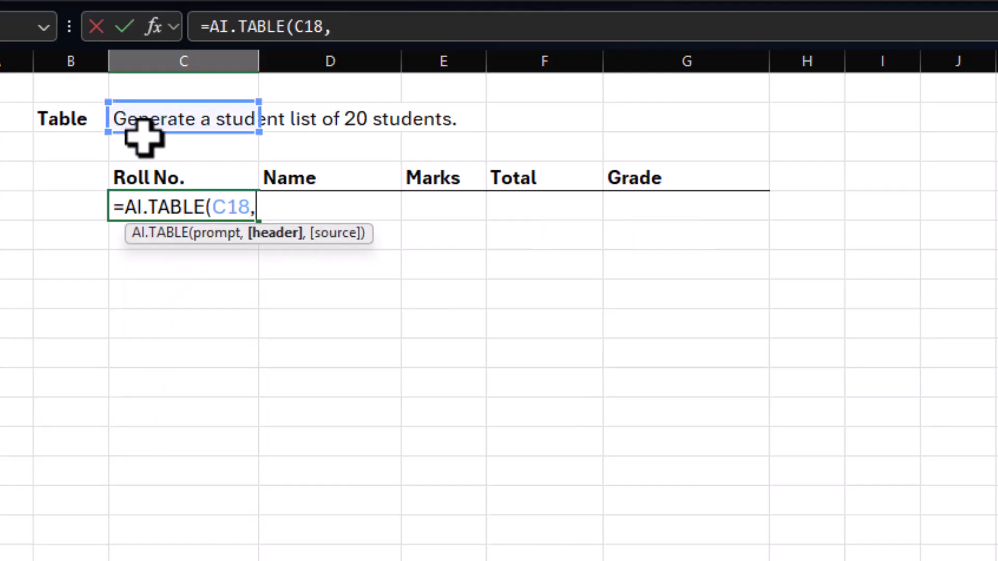
drag(150, 173, 624, 178)
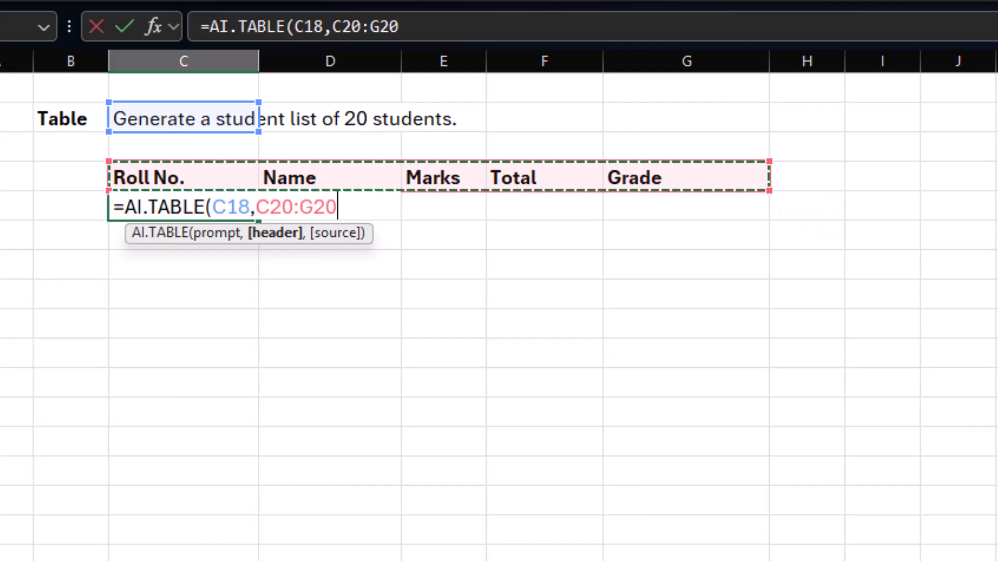
text())
key(Return)
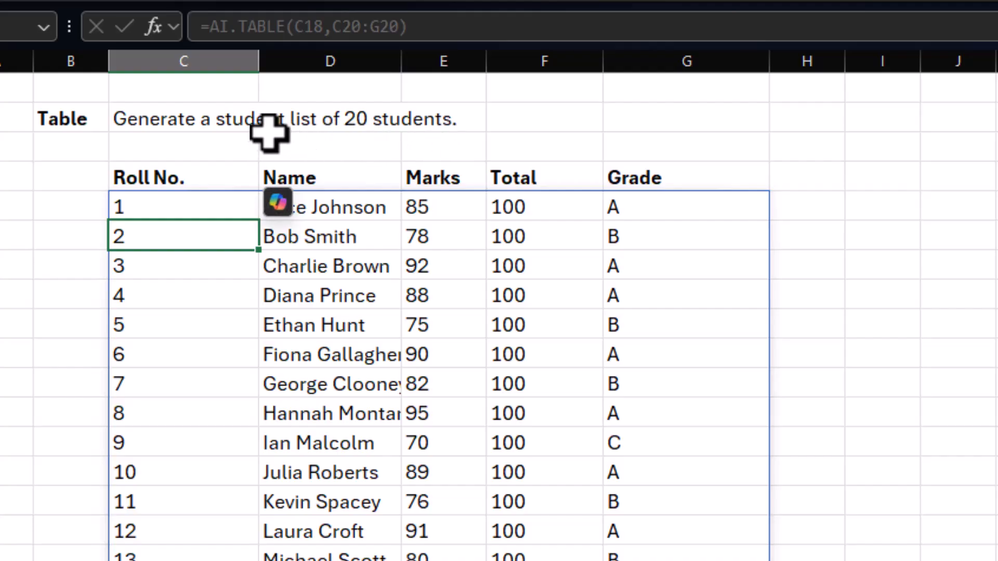
Examine the generated student list's roll numbers, names, marks, totals and grades column by column.
click(347, 305)
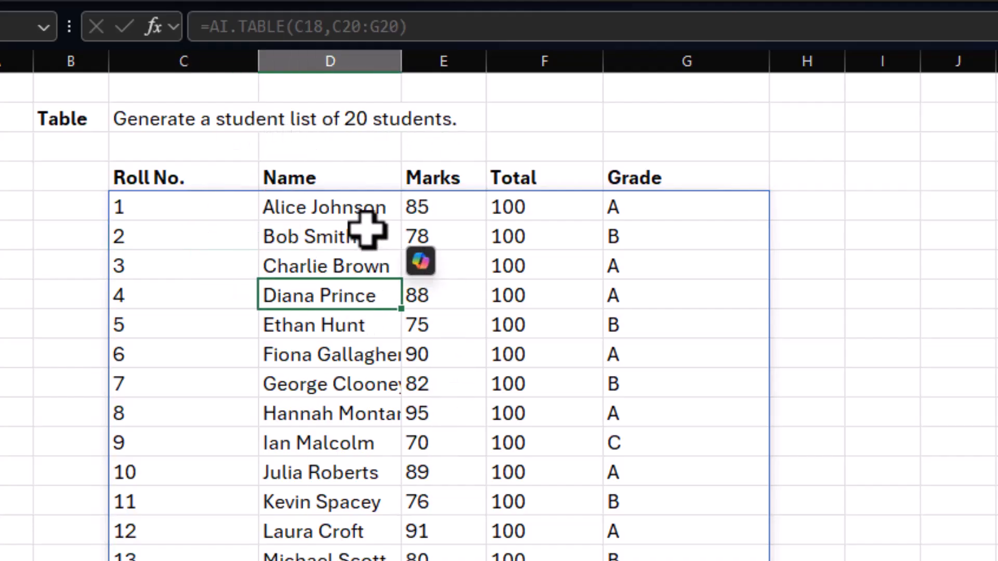
drag(210, 232, 182, 353)
drag(315, 236, 332, 414)
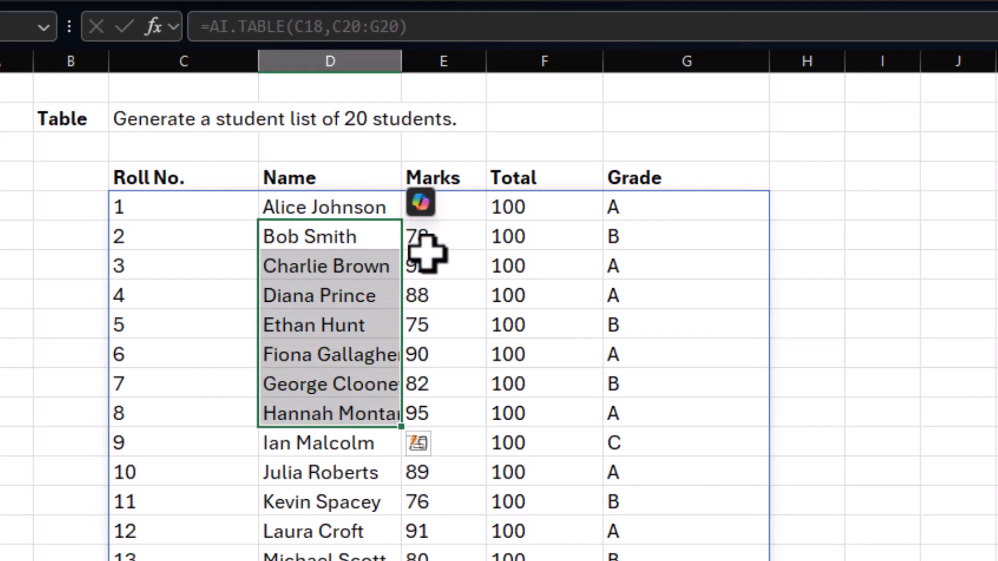
drag(418, 266, 418, 384)
drag(533, 276, 535, 392)
drag(644, 266, 650, 327)
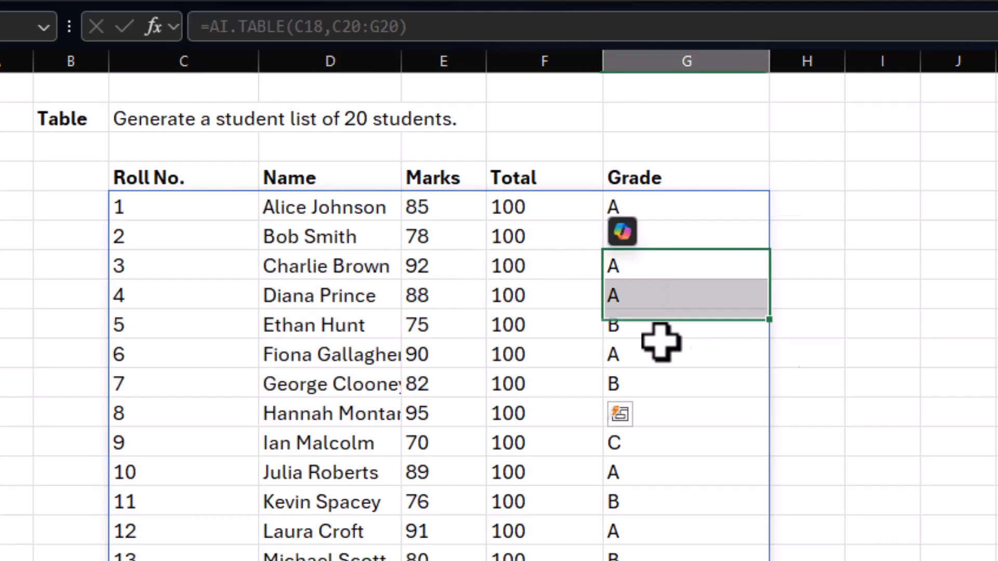
scroll(684, 530, down, 6)
scroll(687, 530, up, 2)
scroll(685, 529, up, 4)
click(882, 205)
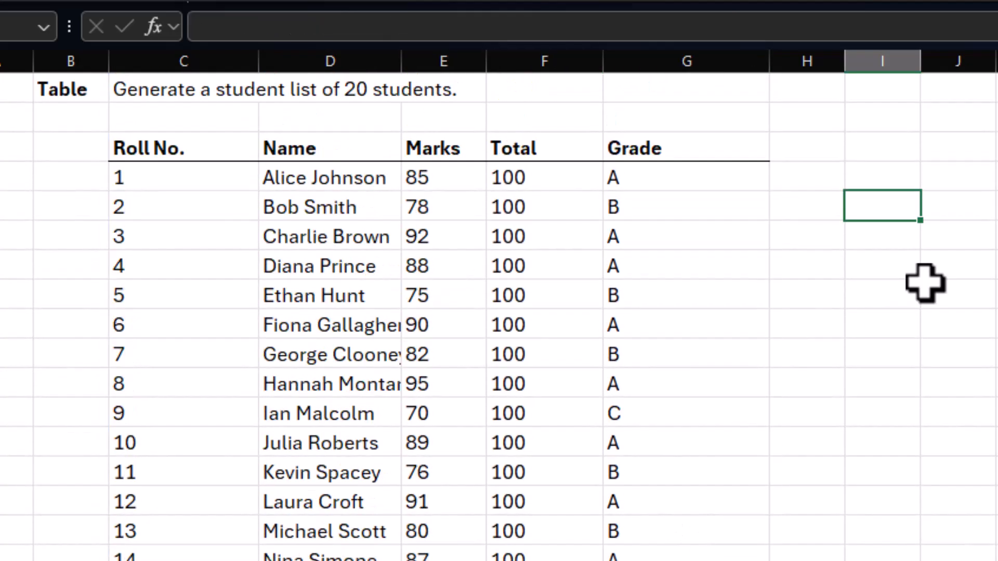